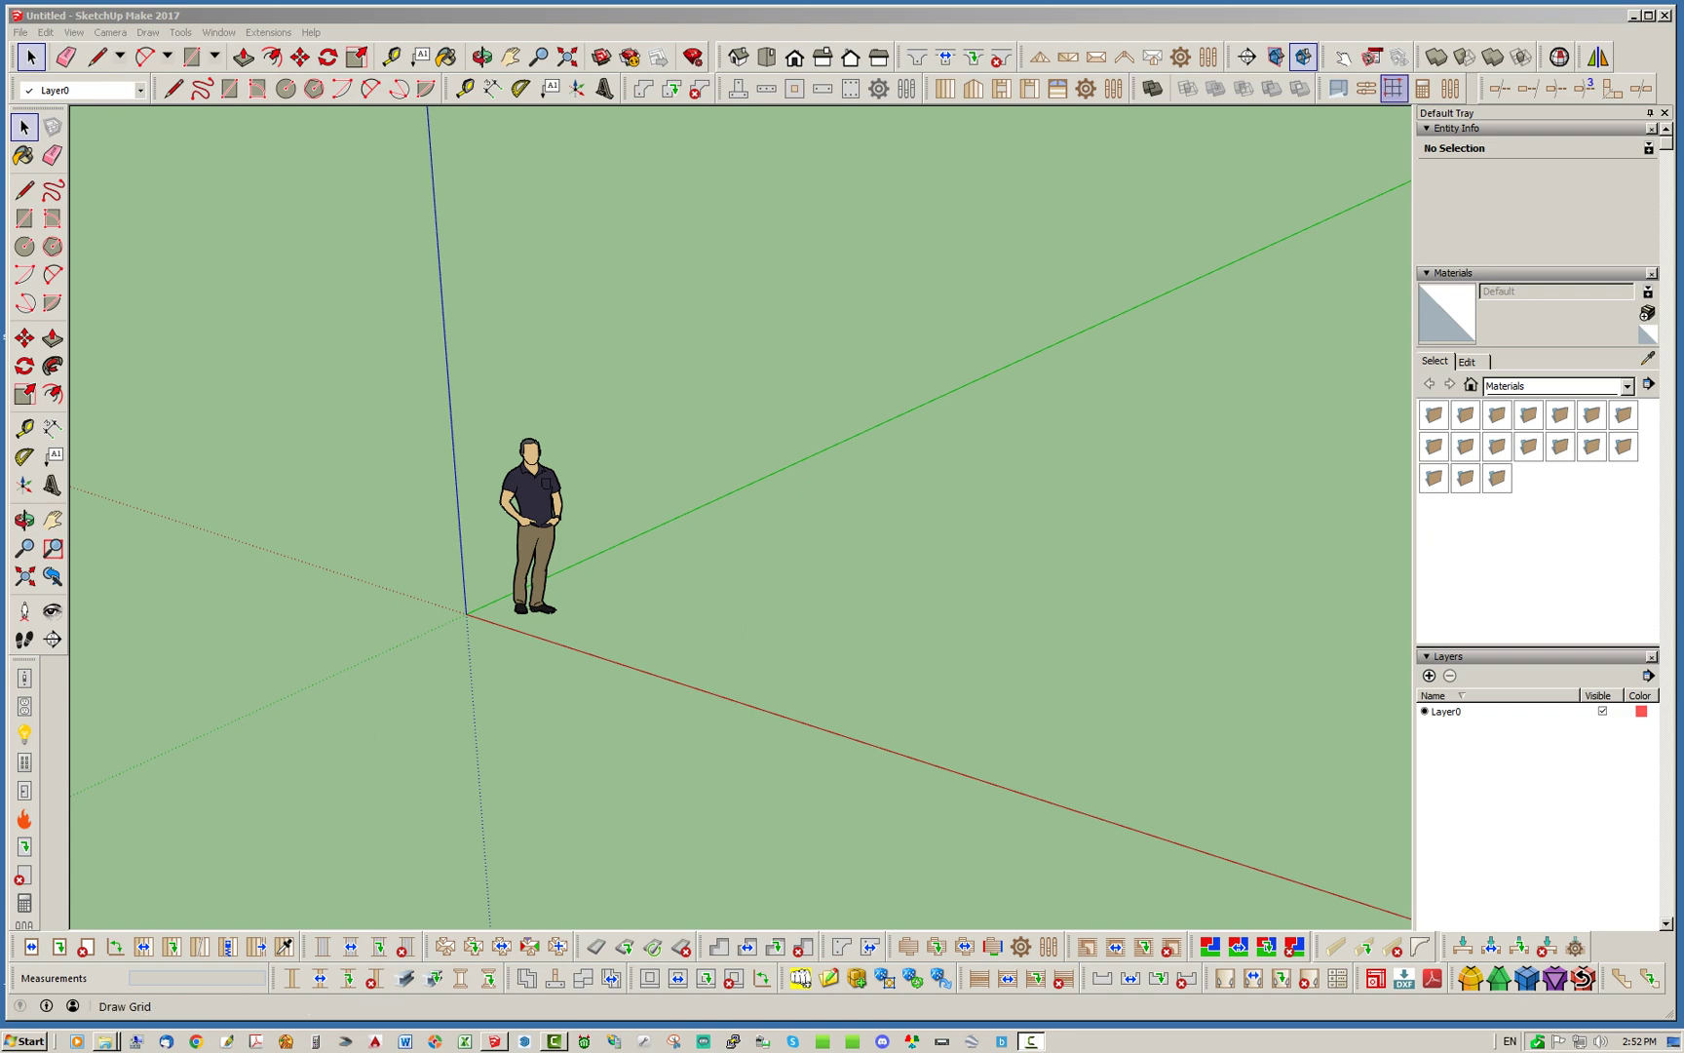
Step: Draw a rectangular ground grid with 1' spacing from the origin, along the red and green axes
left_click(1394, 89)
left_click(466, 614)
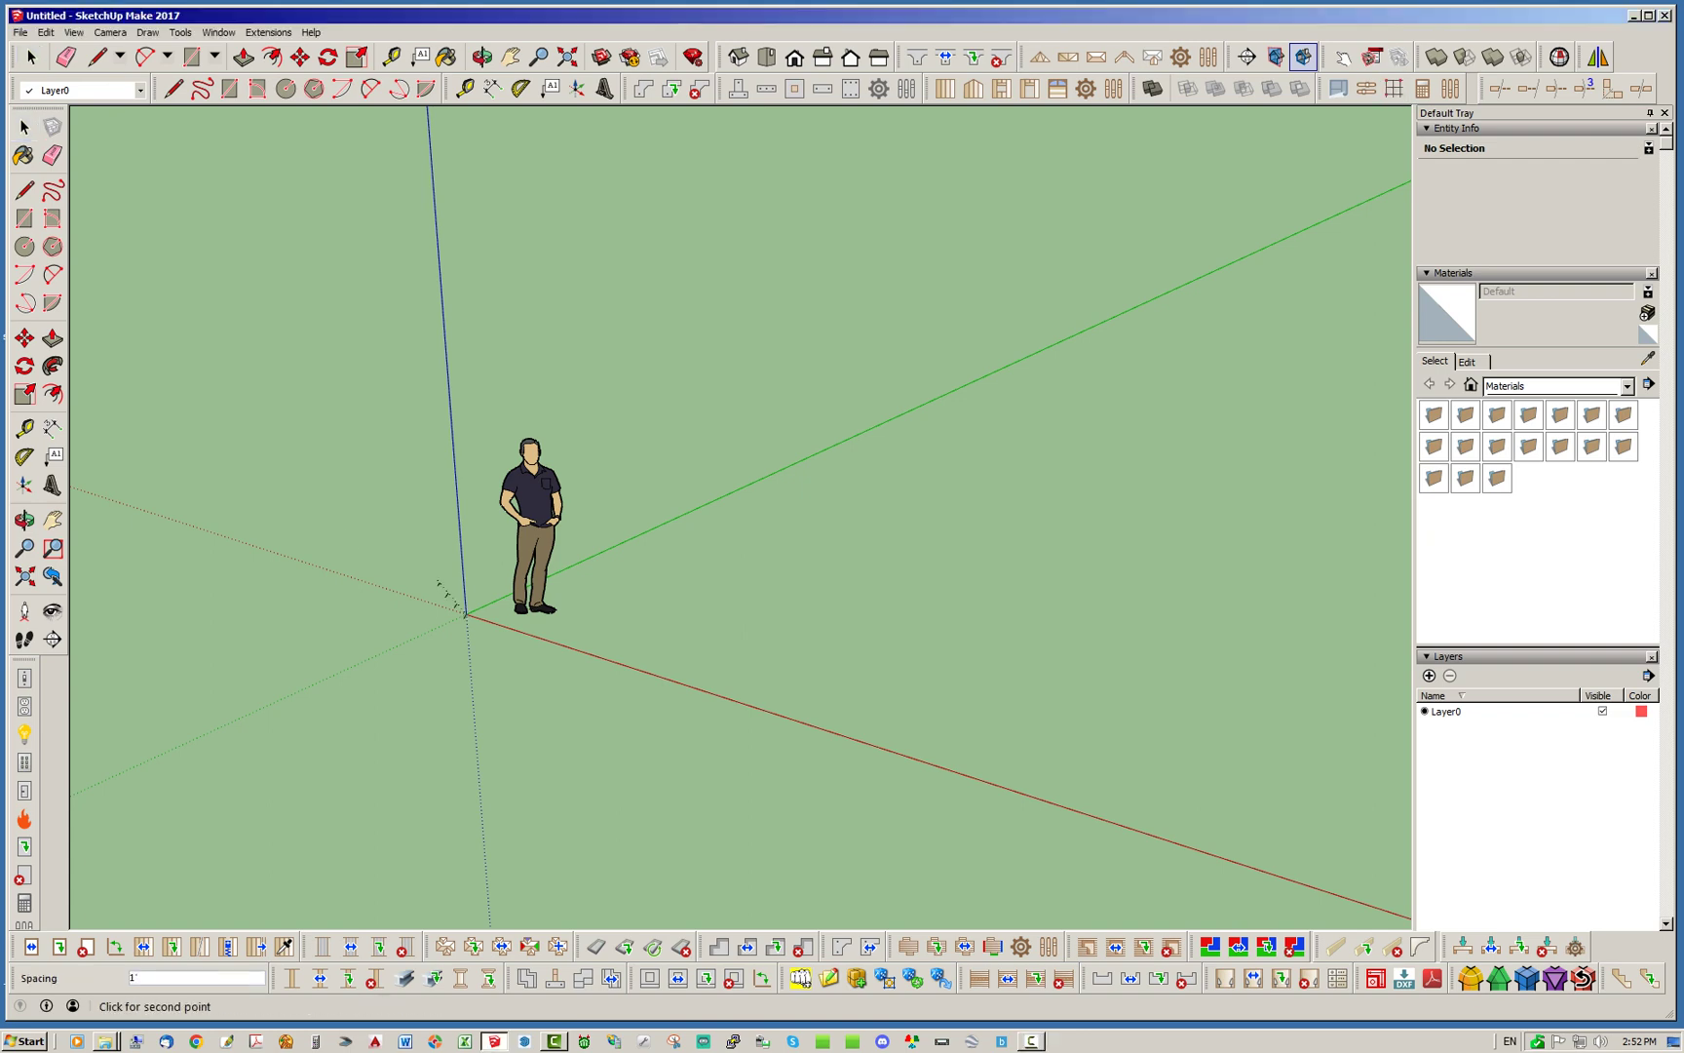
scroll(179, 423, "down", 3)
left_click(1086, 746)
left_click(1289, 504)
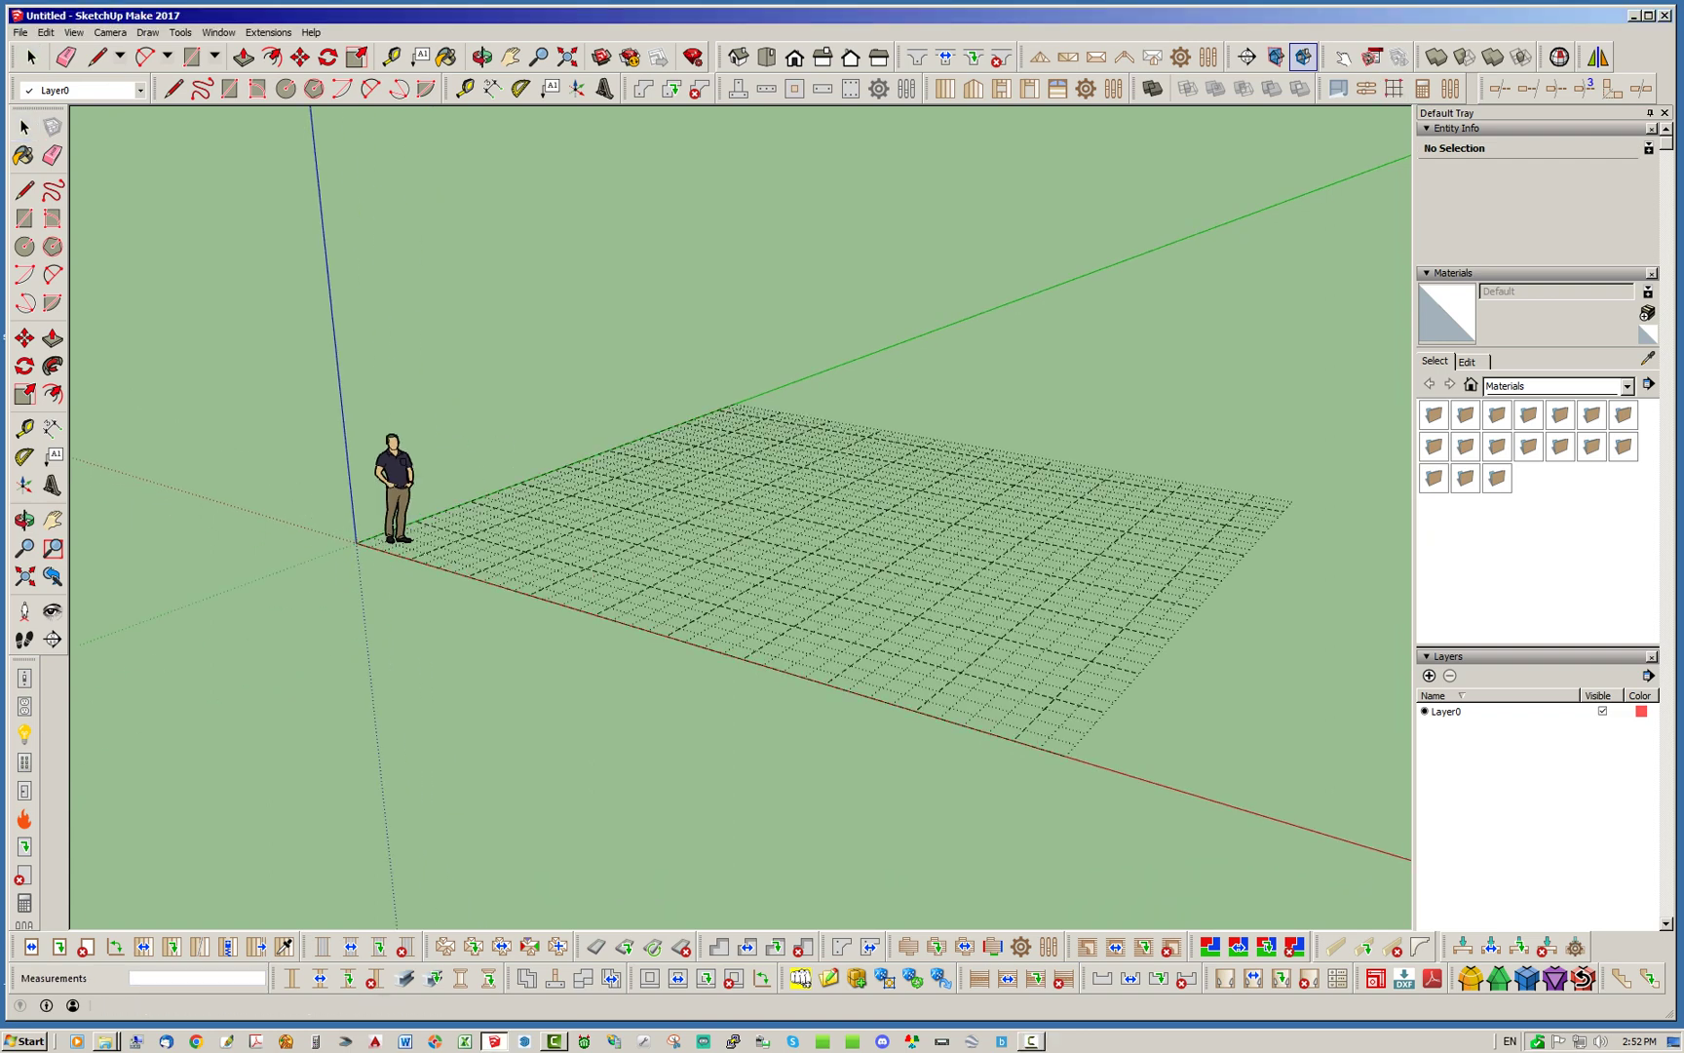
Step: Draw a rectangular wall assembly on the grid, parallel to the red axis, 120 in. high and 28' long
middle_click_drag(1289, 504, 1289, 565)
left_click(944, 88)
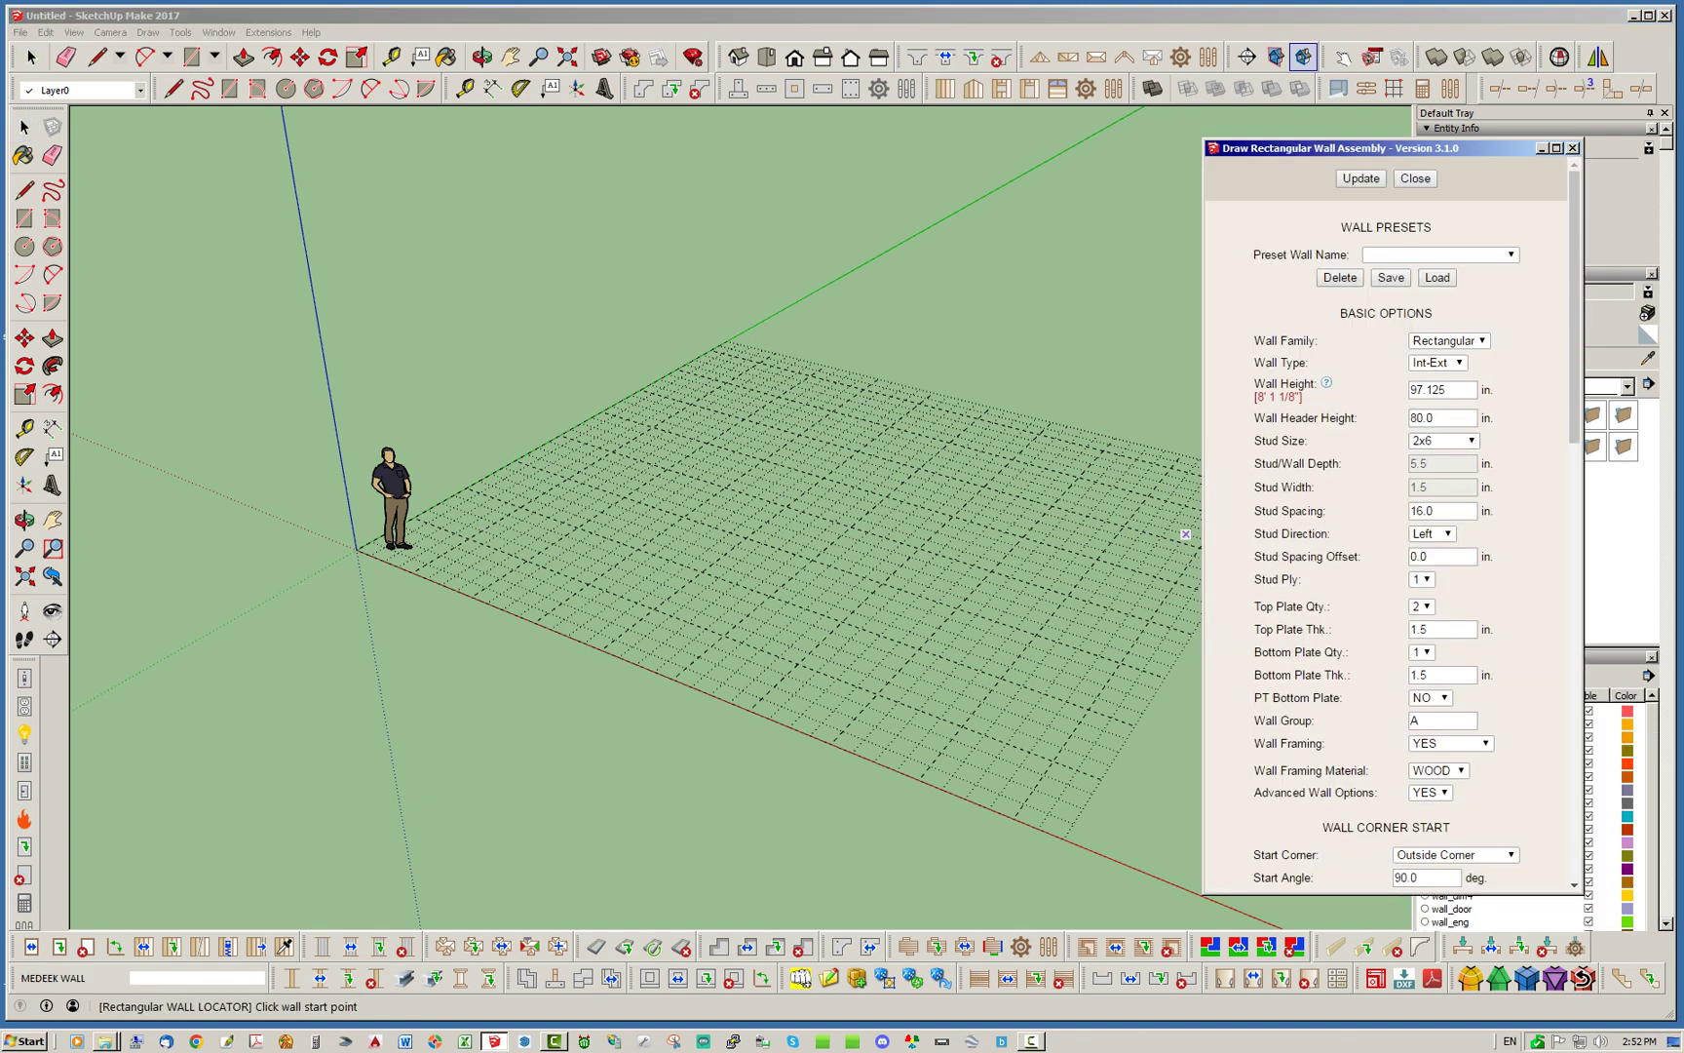
double_click(1429, 389)
type("120")
key("Return")
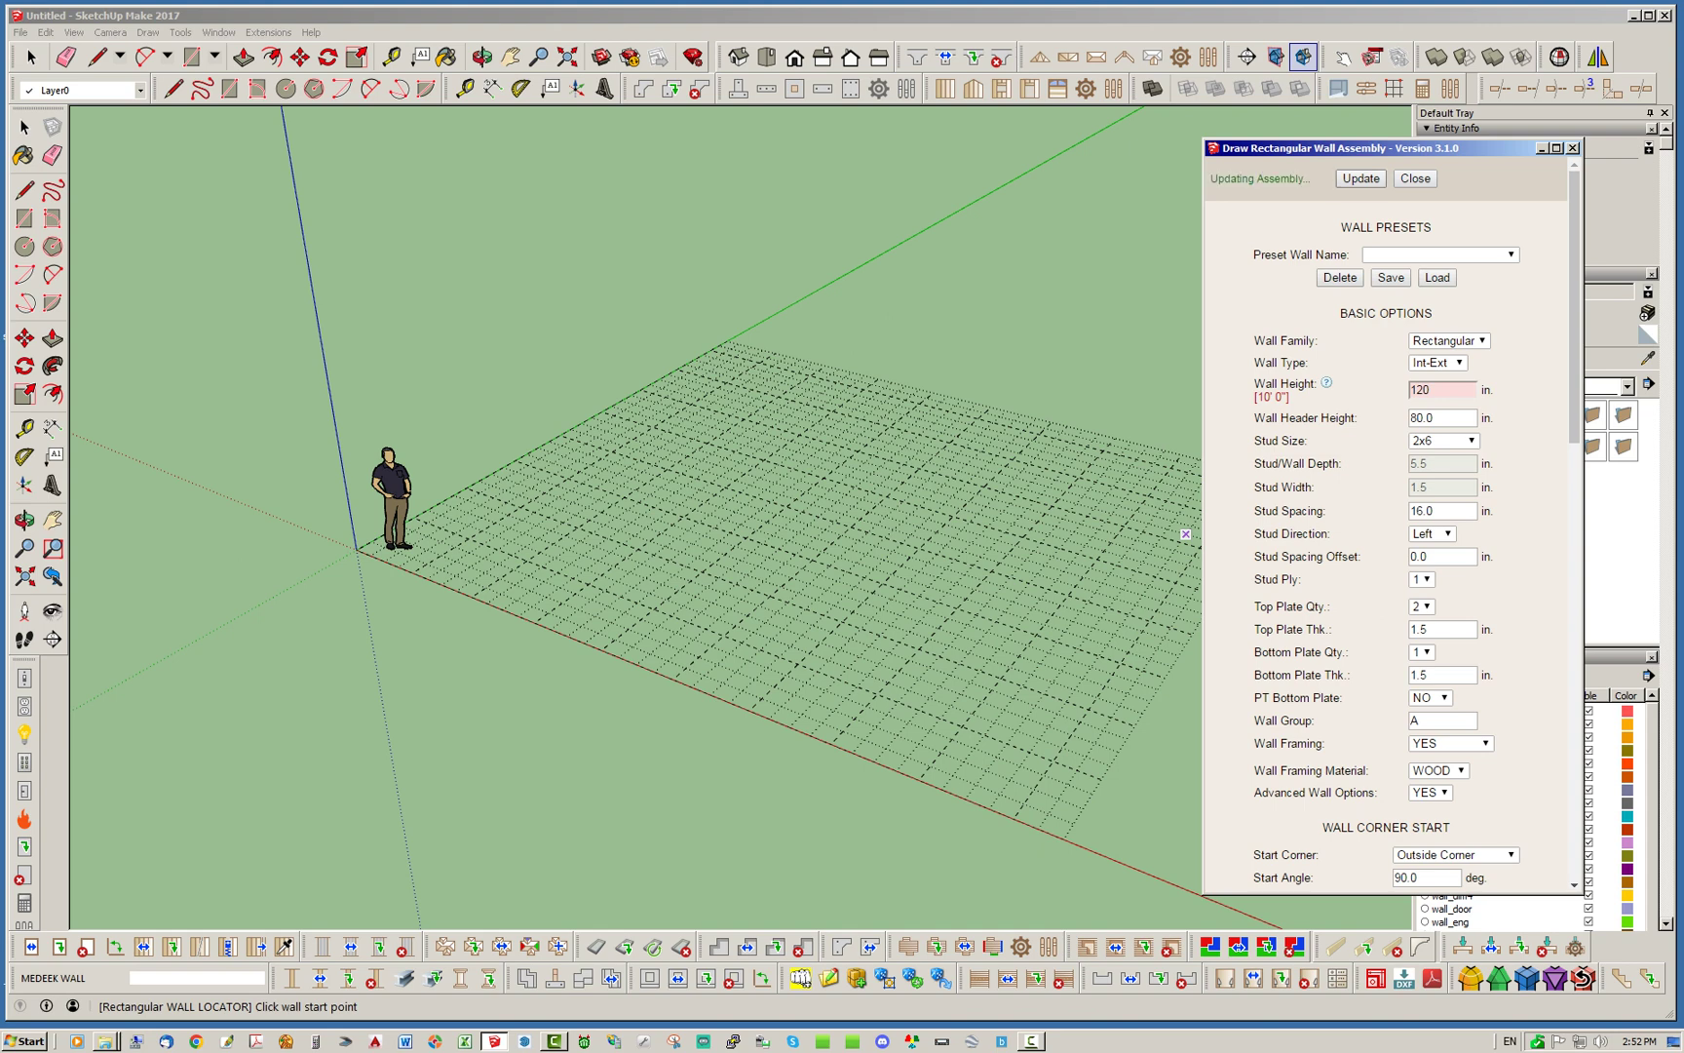
left_click(467, 538)
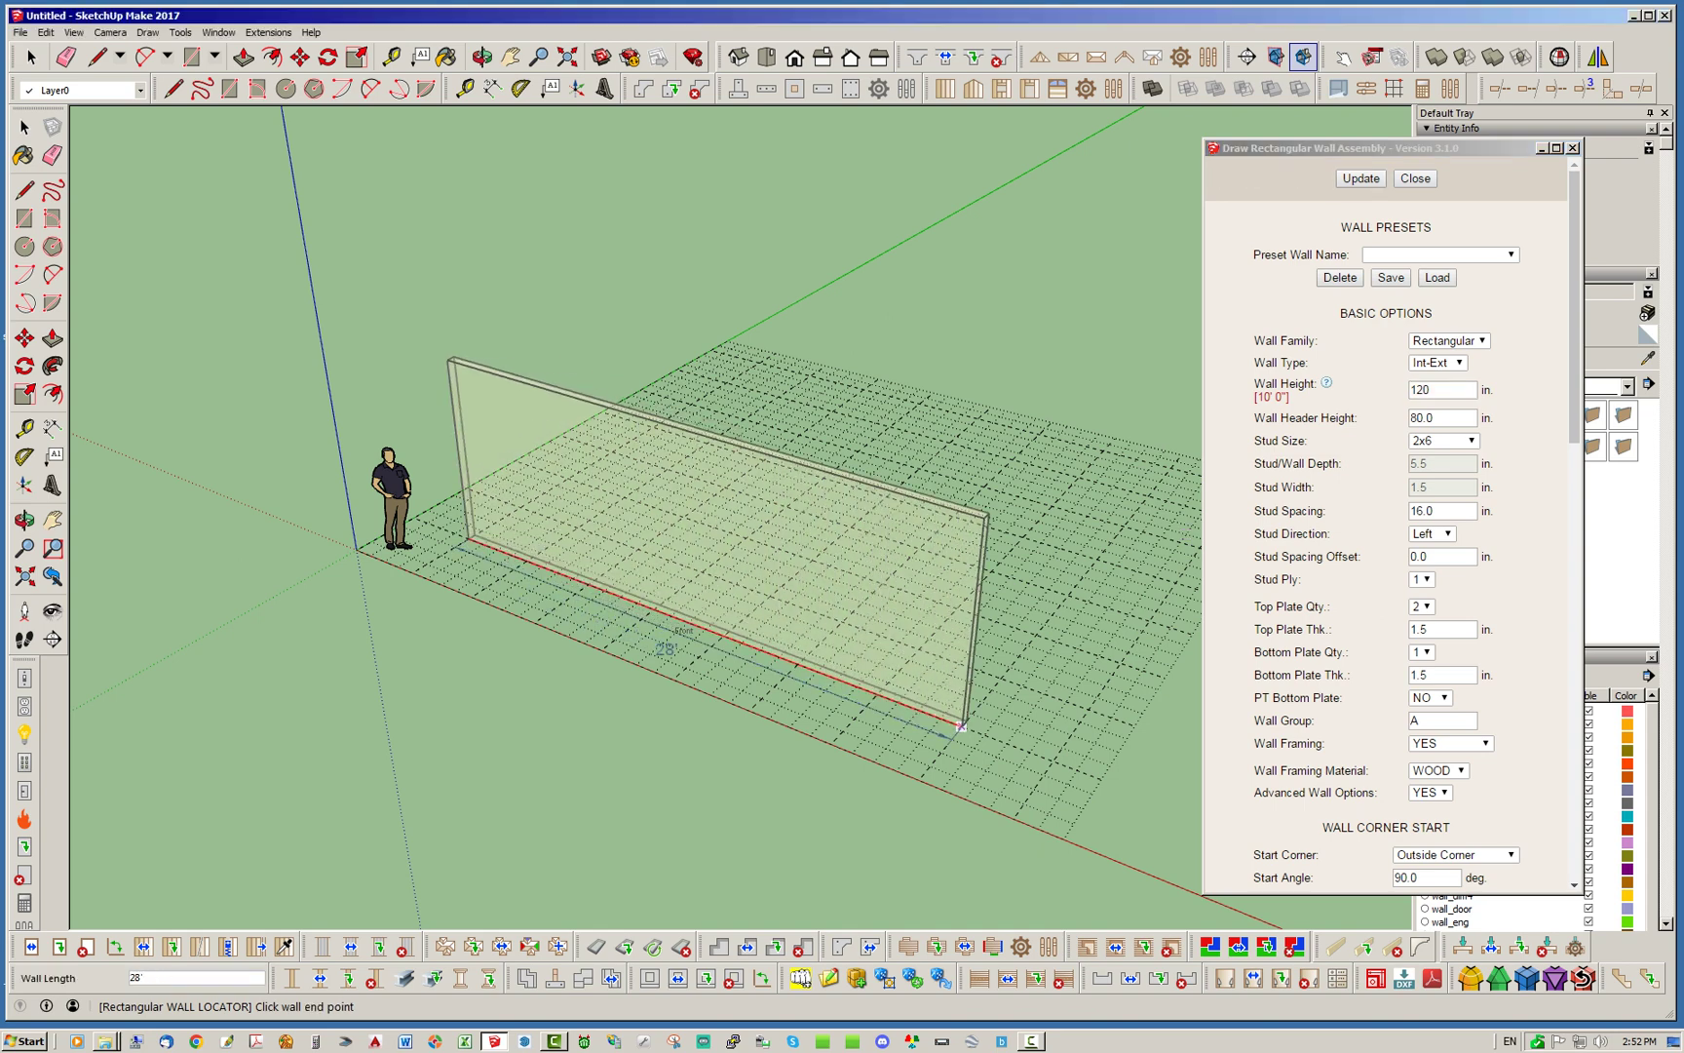
left_click(961, 726)
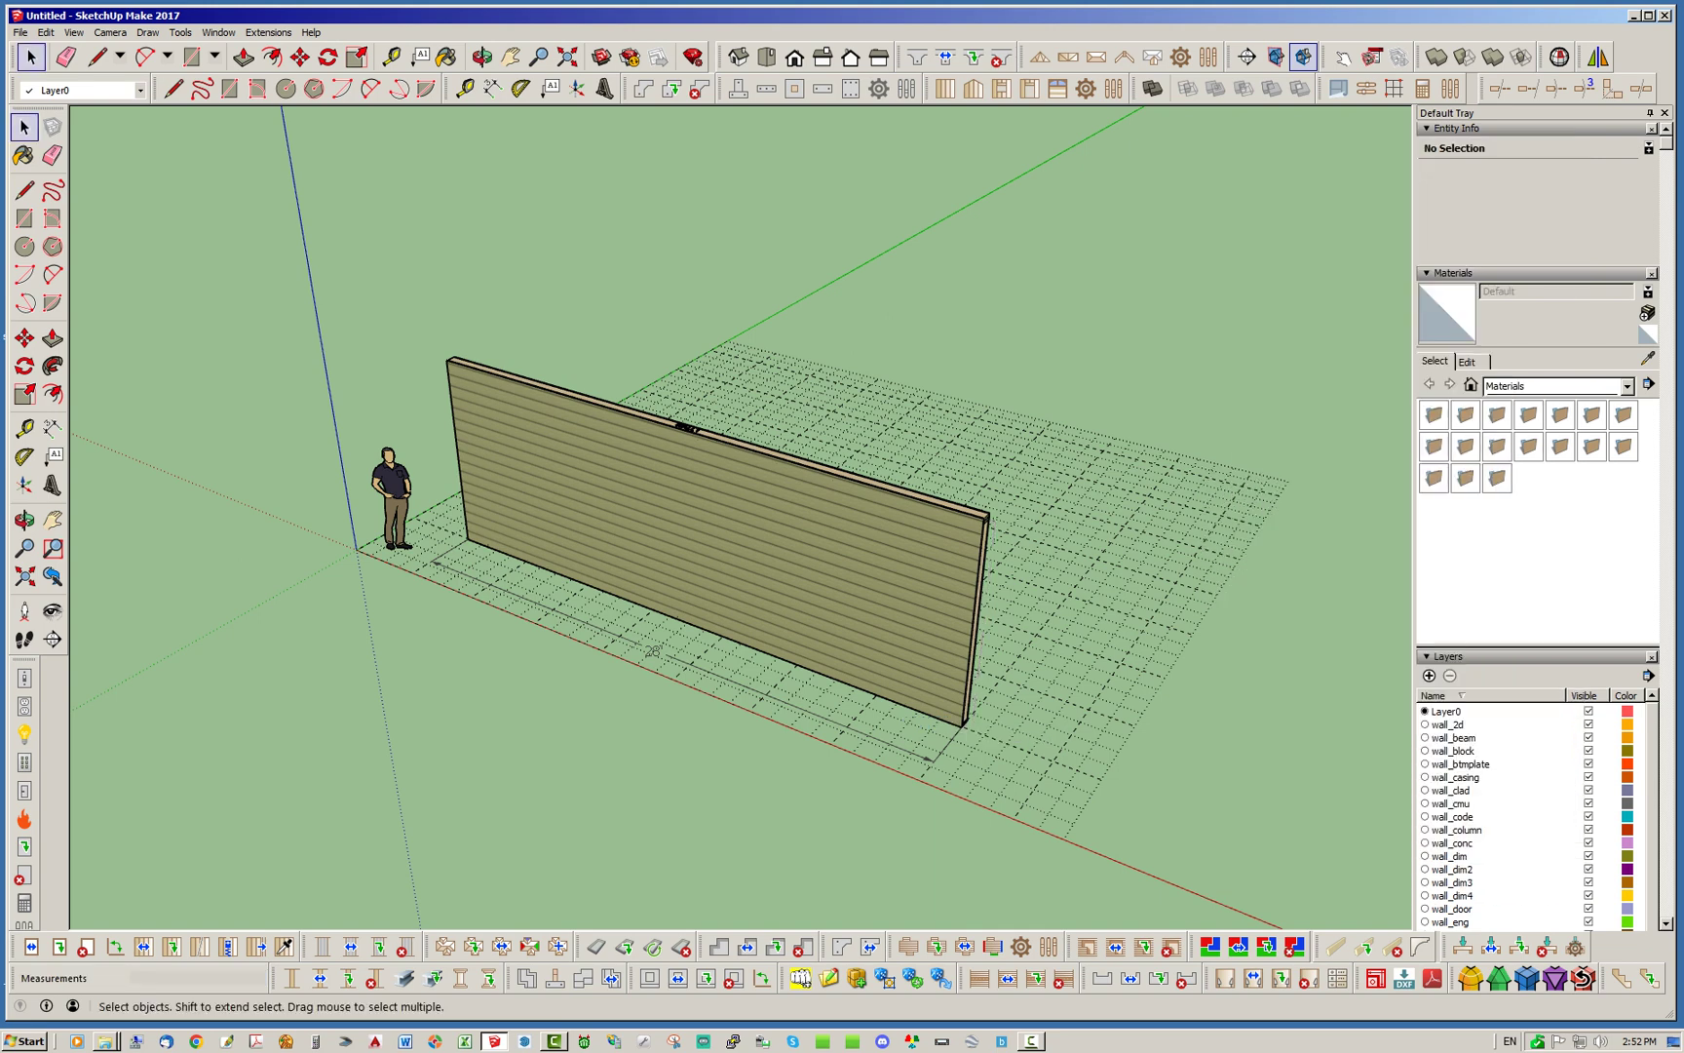
Step: Float the Medeek Wall toolbar and place a window 4' from the wall's start
left_click_drag(932, 88, 674, 185)
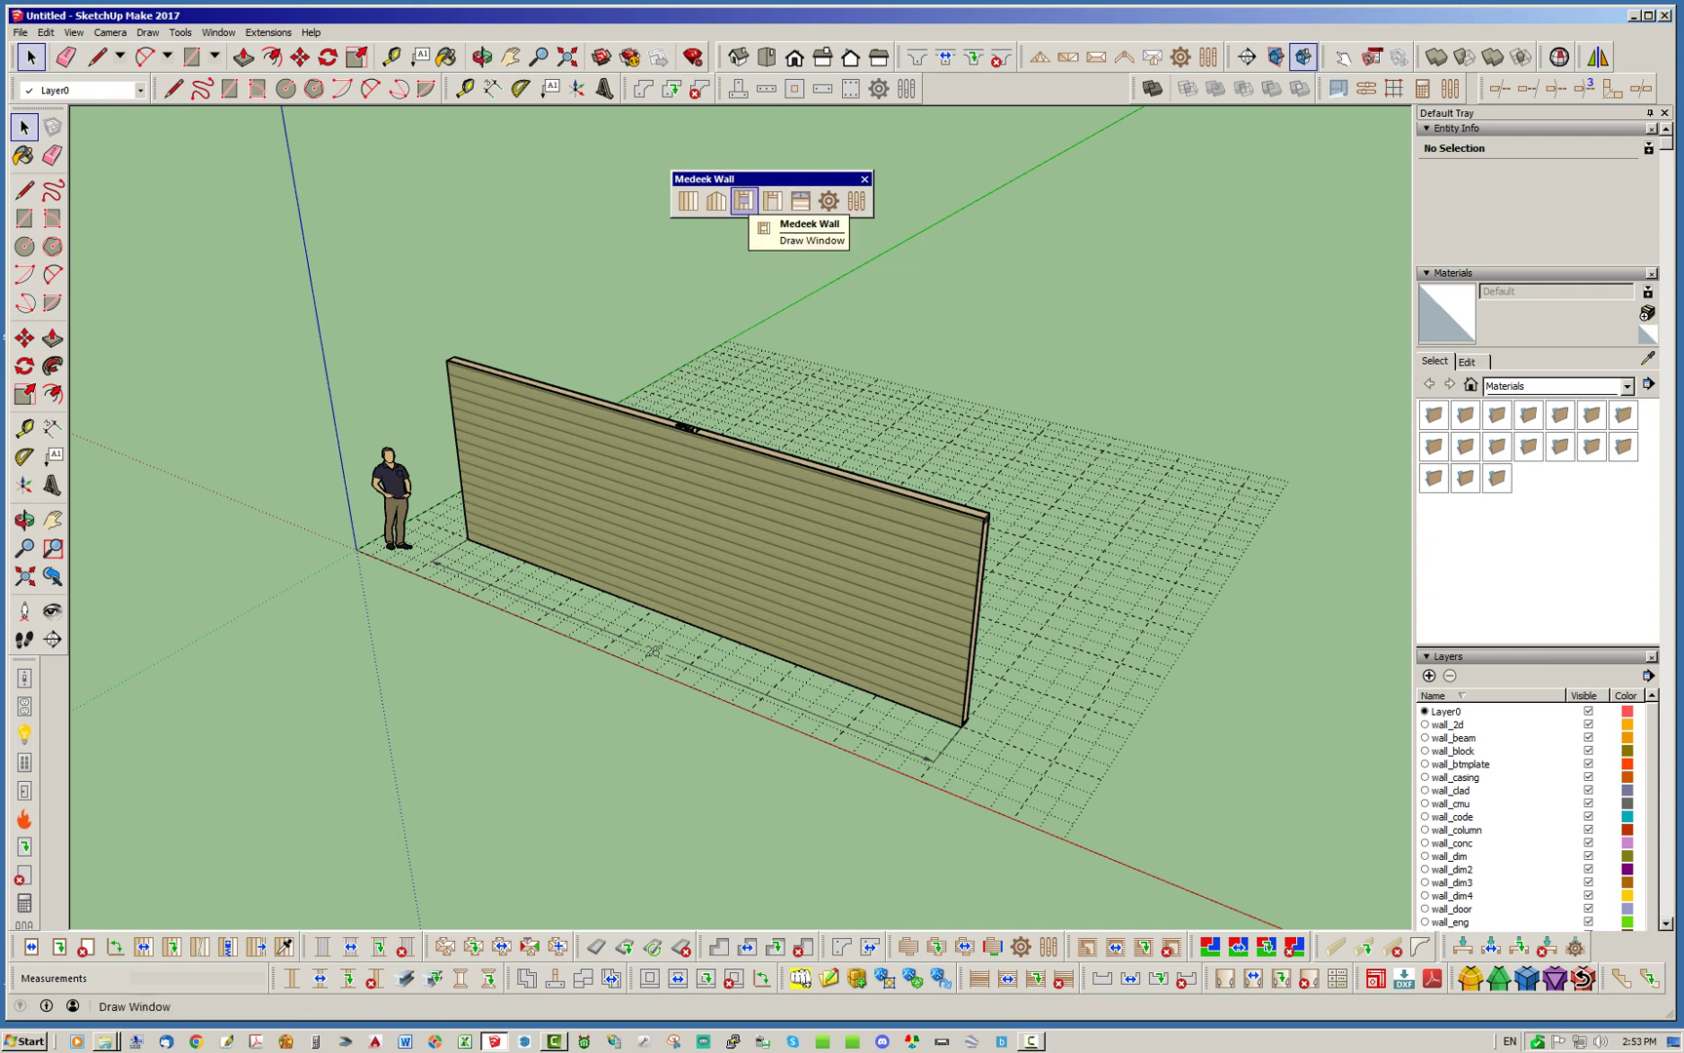
left_click(744, 201)
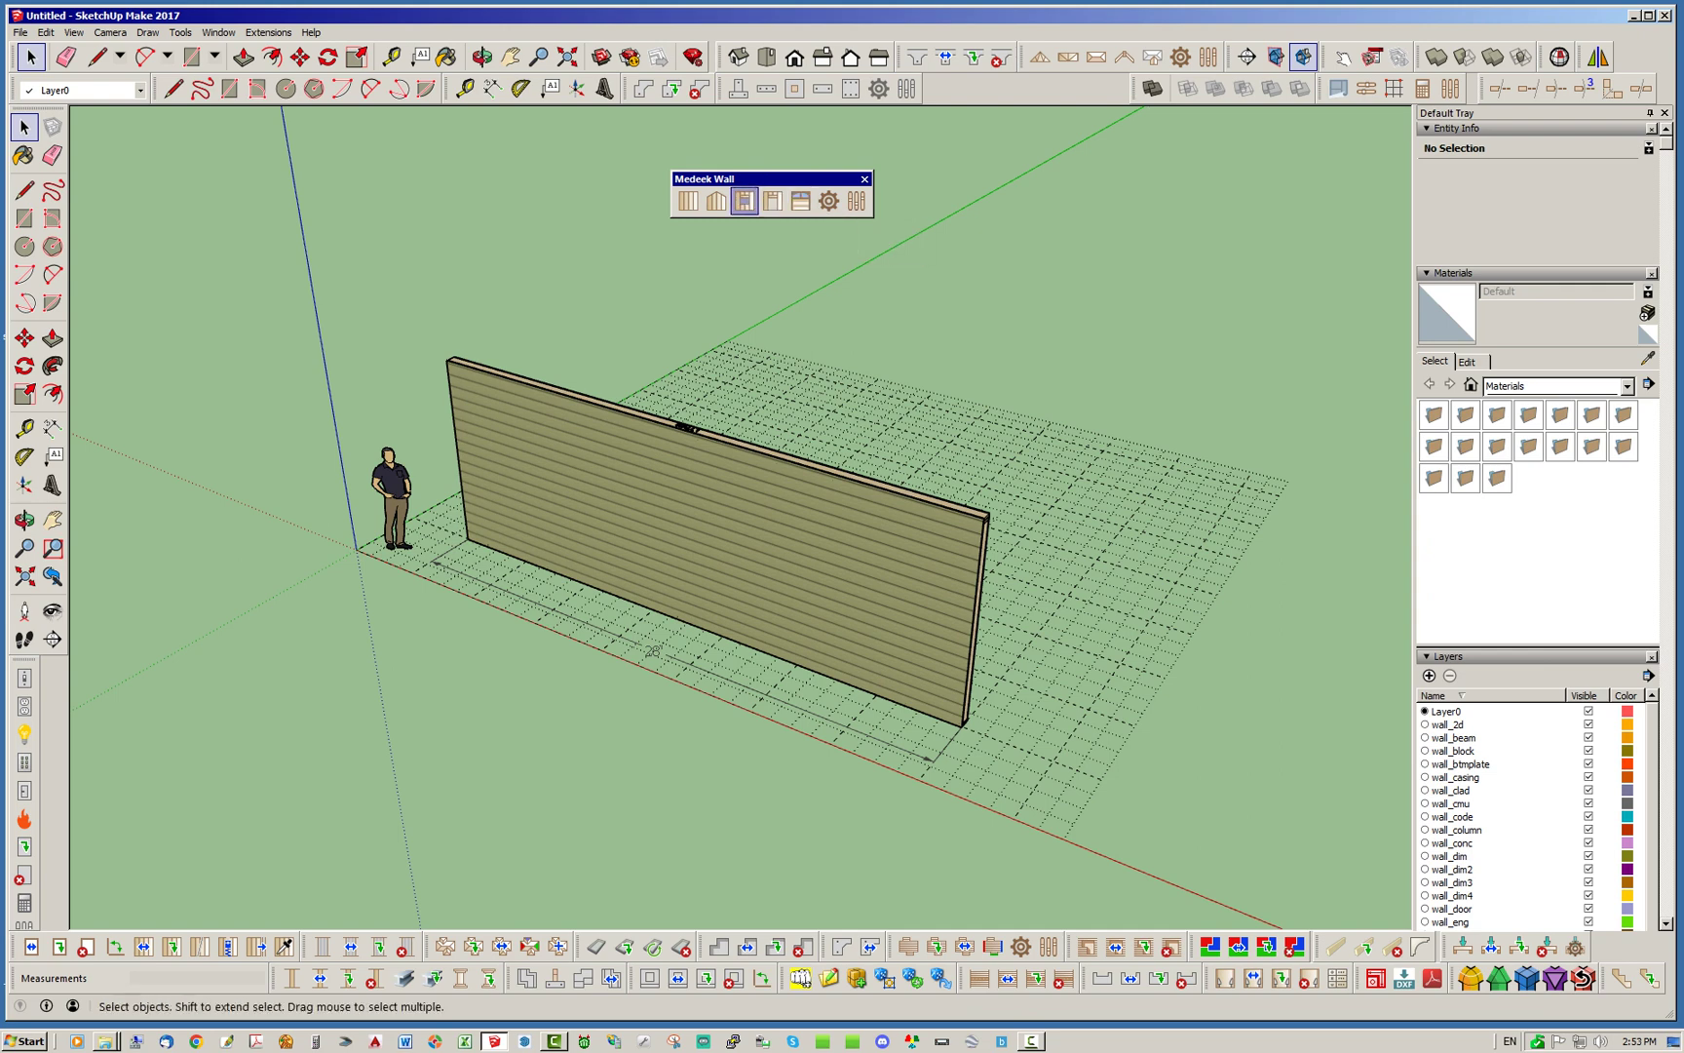
left_click(525, 562)
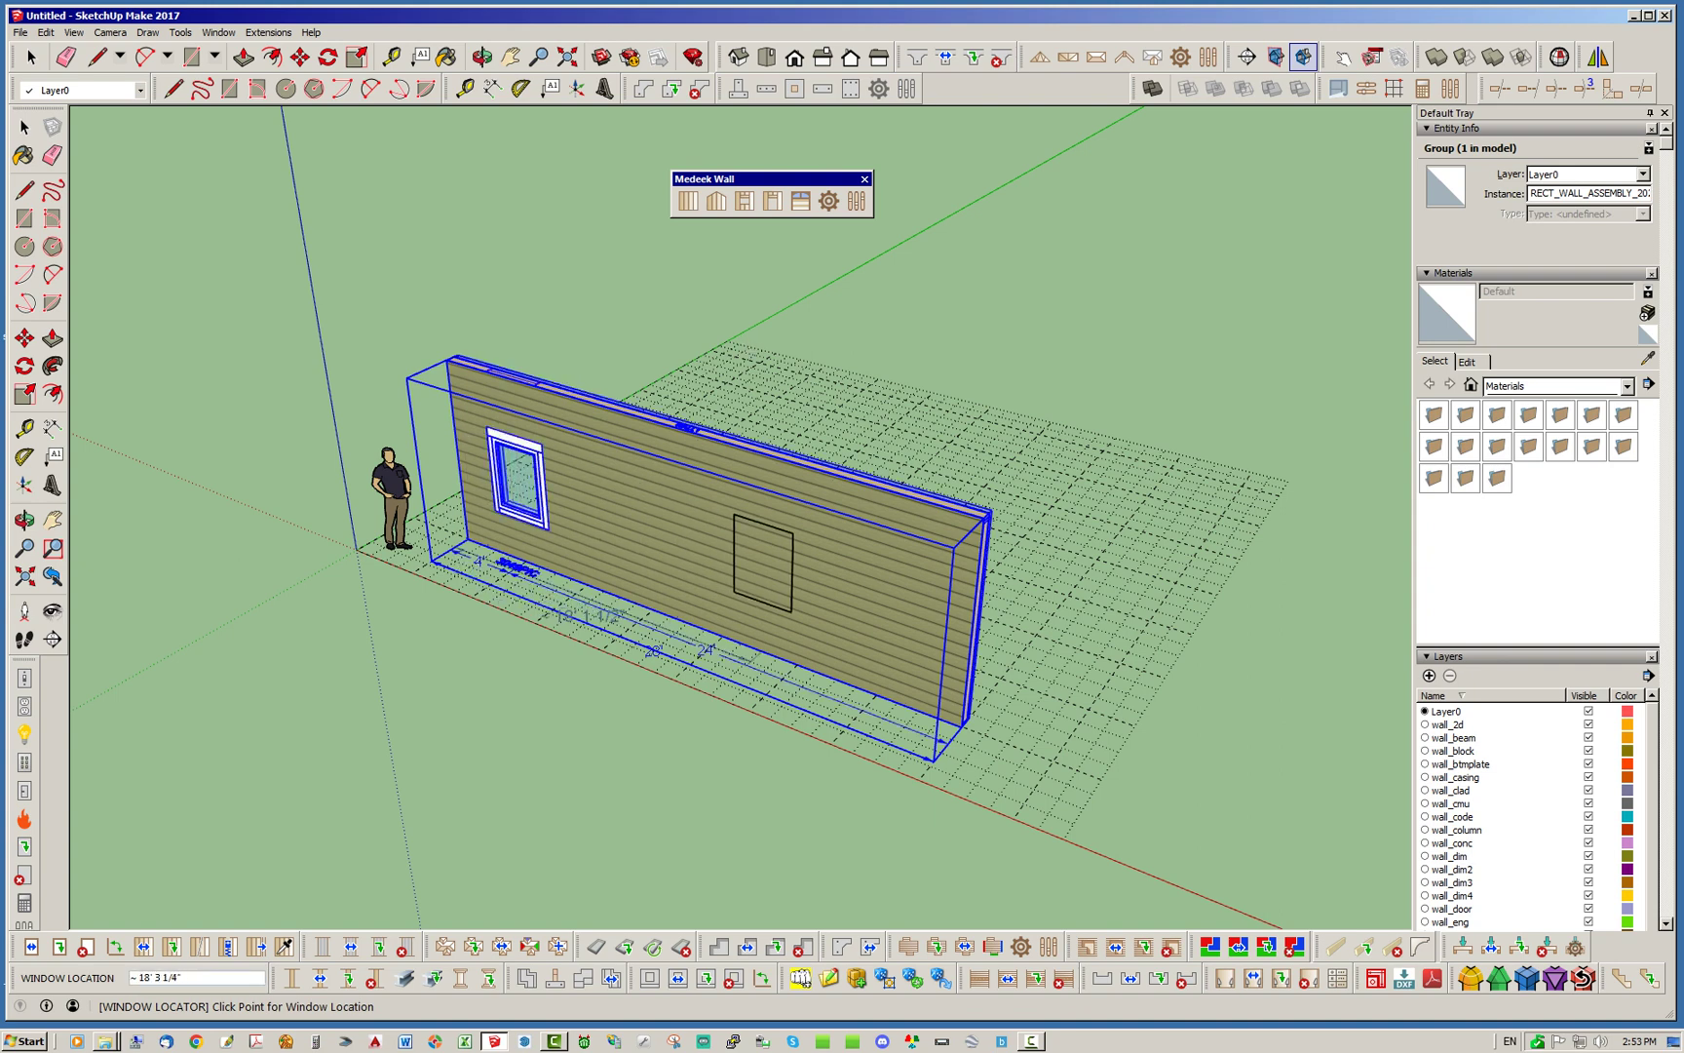
Step: Add a 36 by 80 in. door 12' from the wall's start and a garage door about 20' from it
left_click(771, 201)
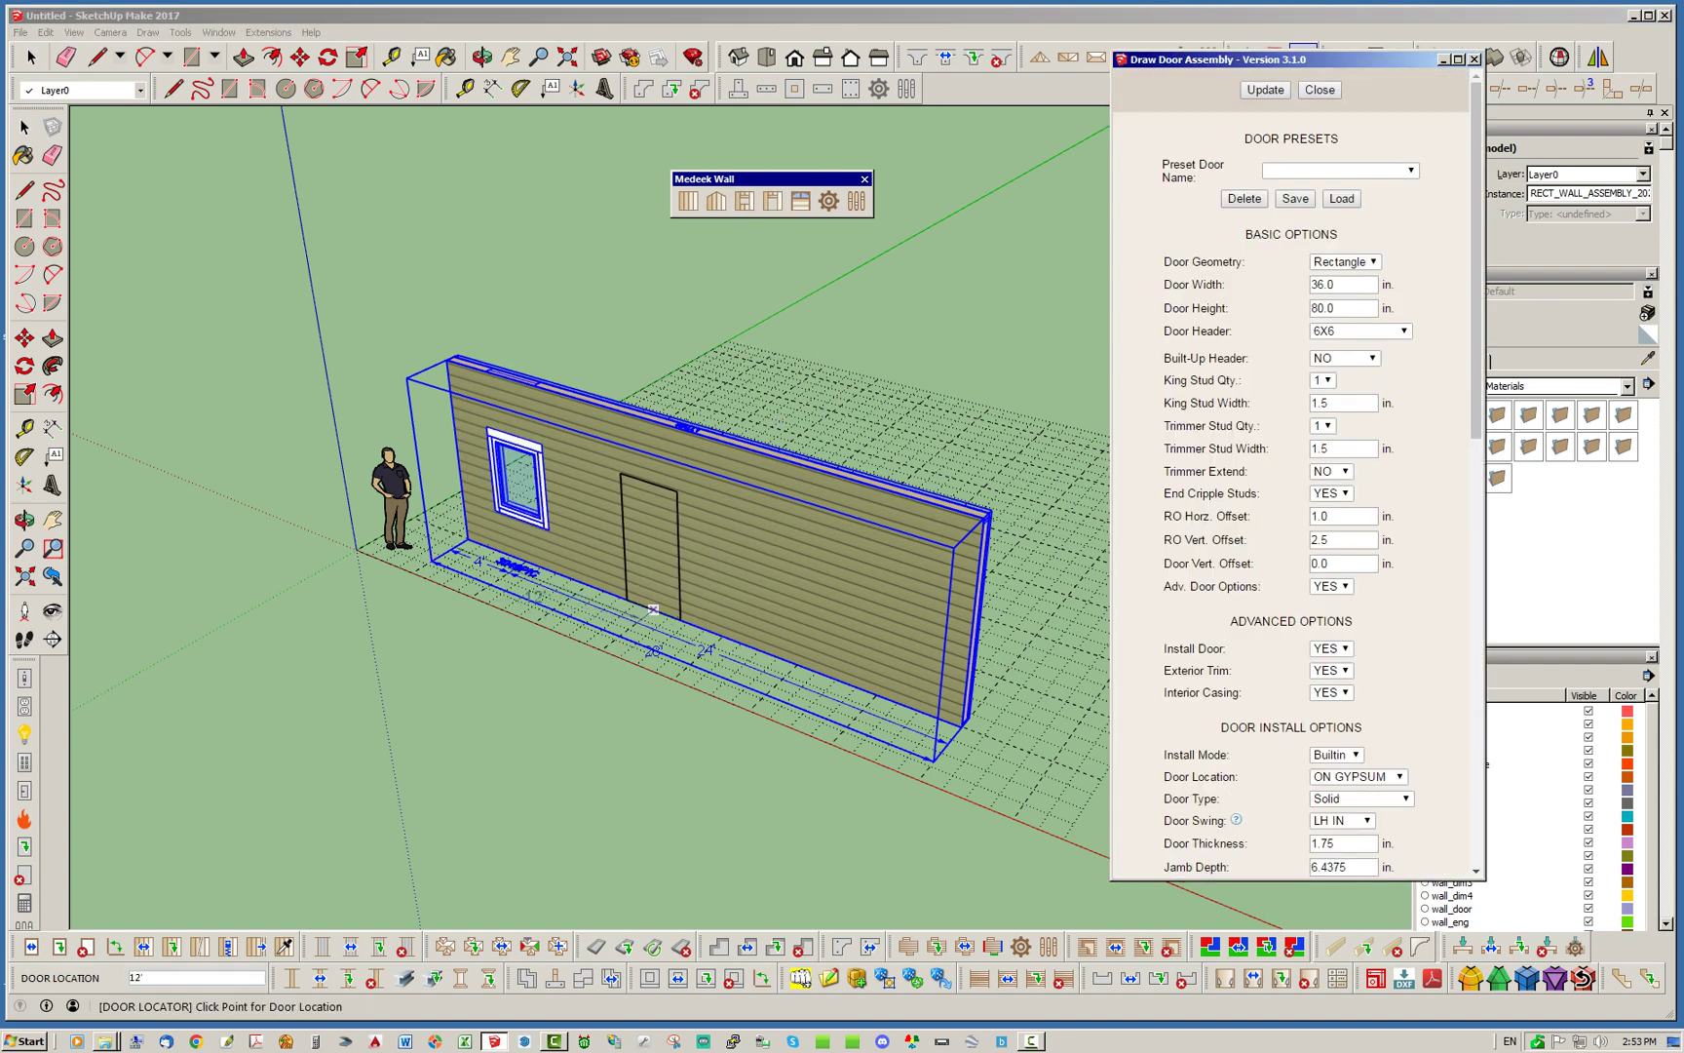
left_click(640, 617)
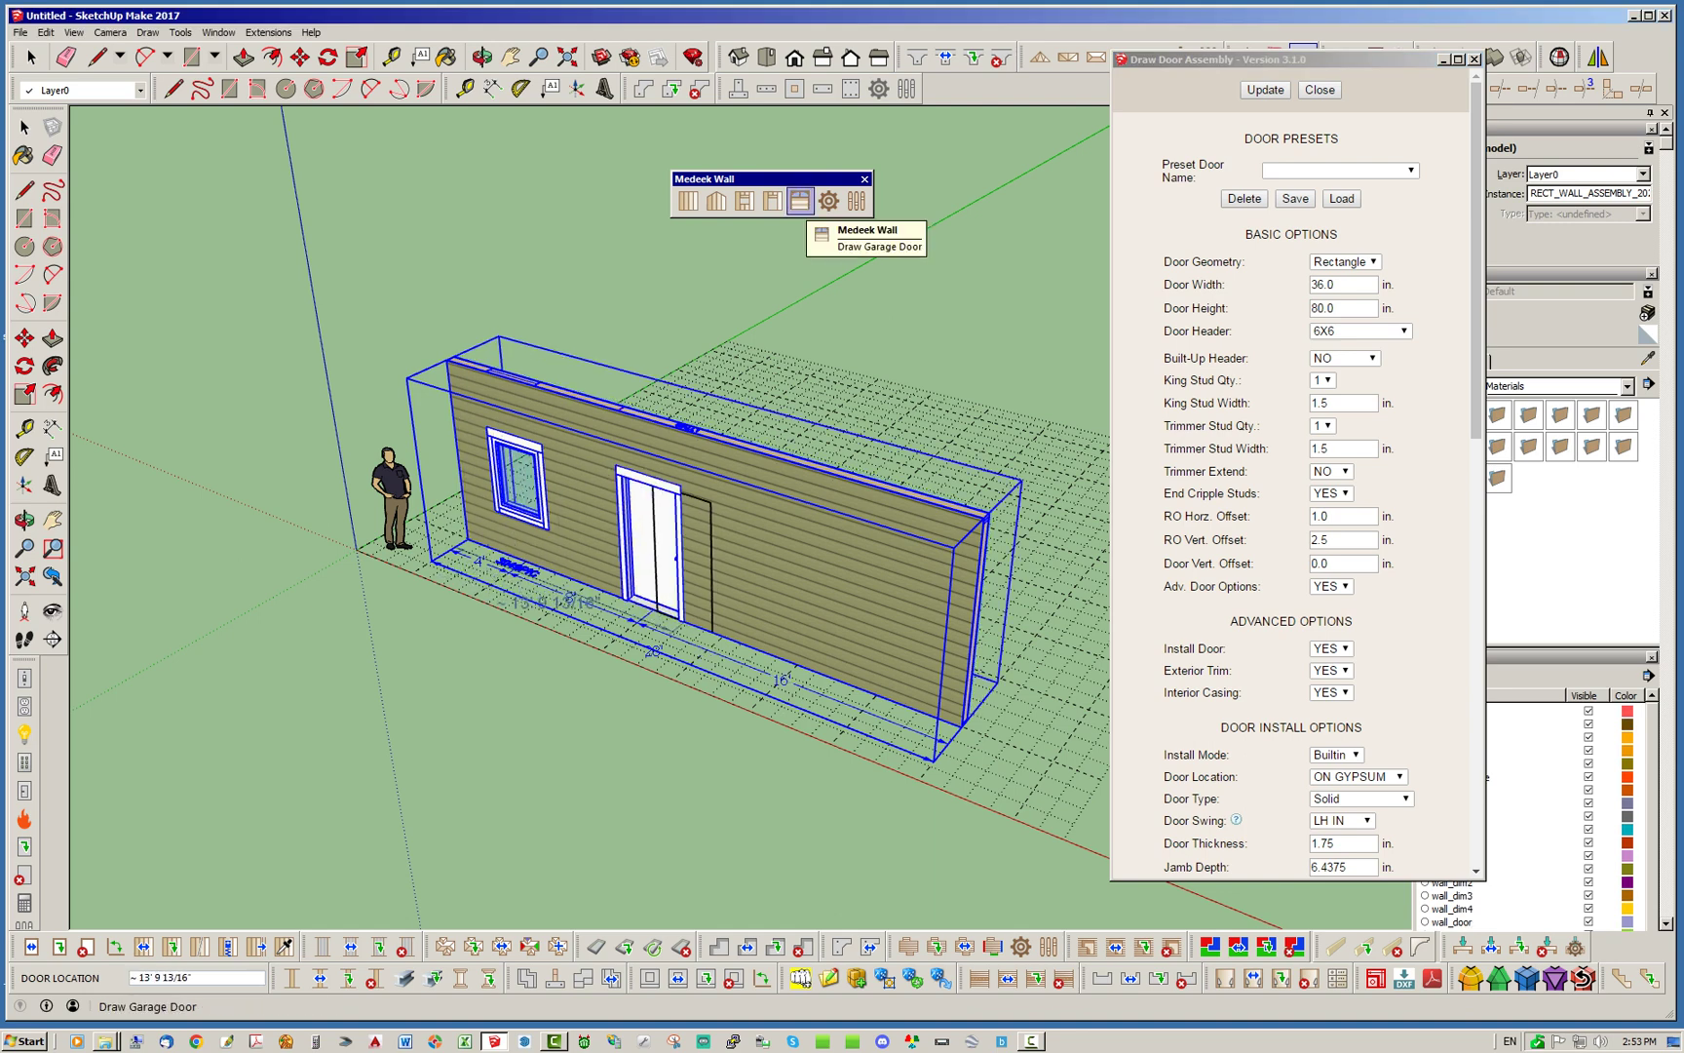
left_click(799, 201)
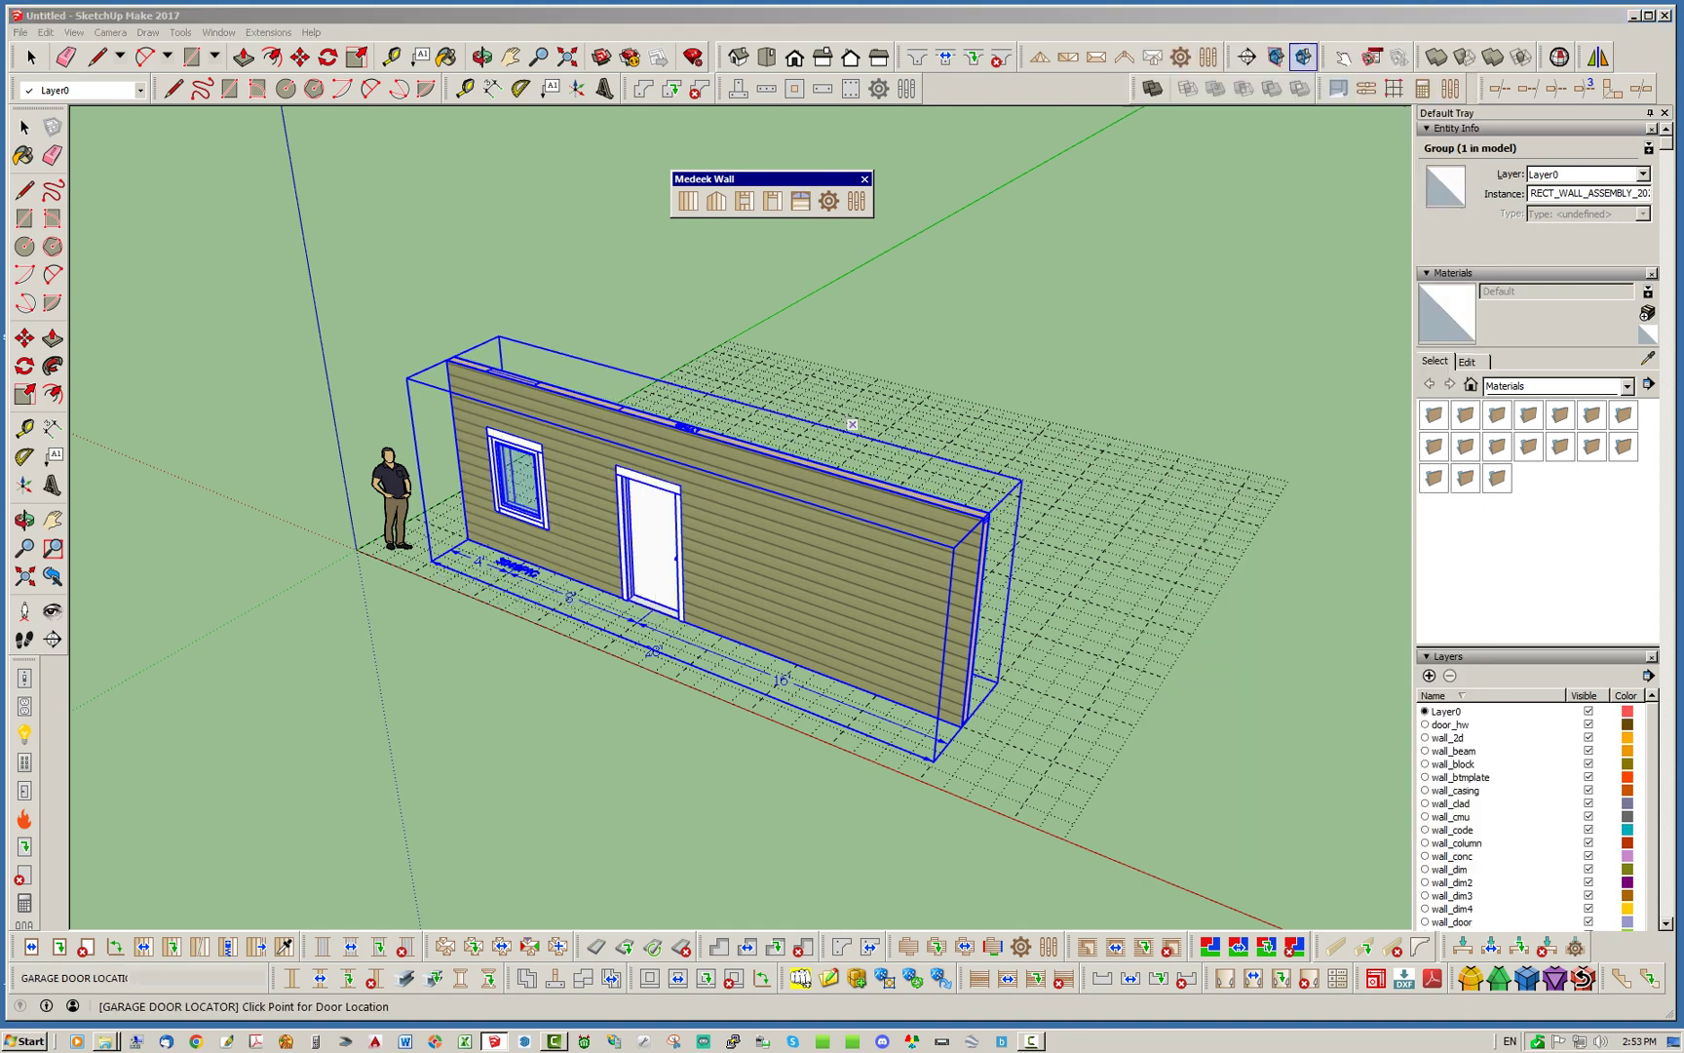
left_click(798, 665)
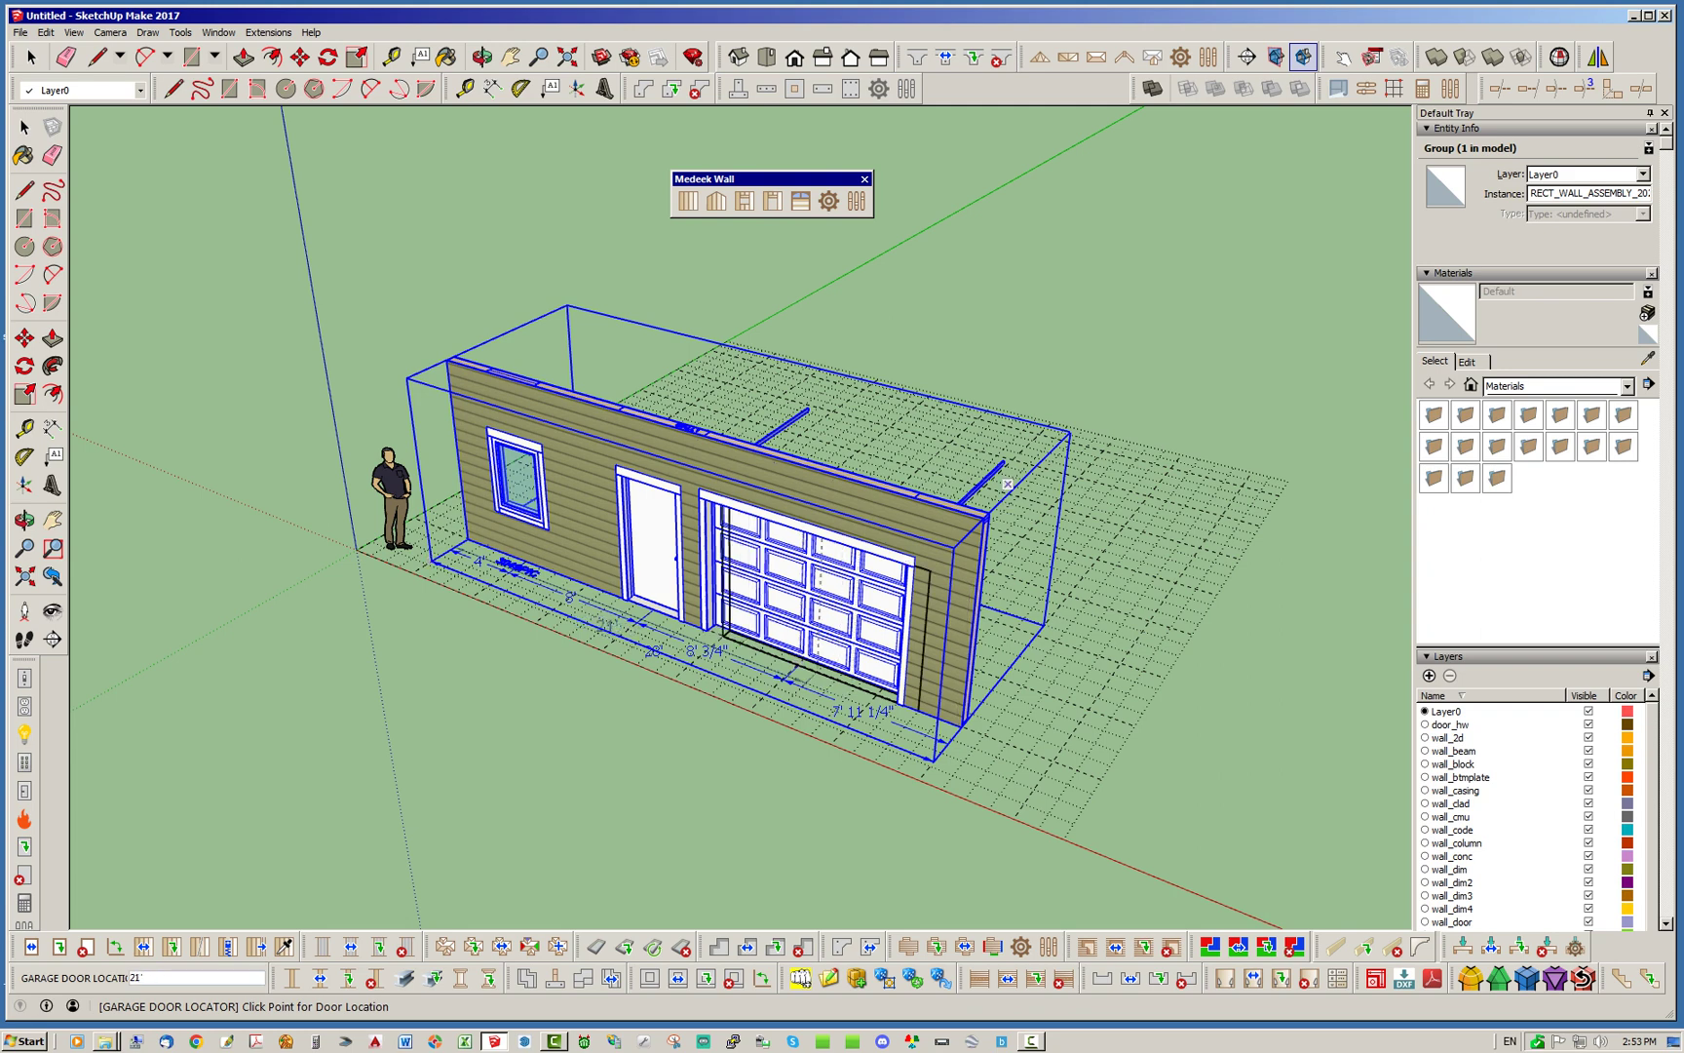
key("ctrl+t")
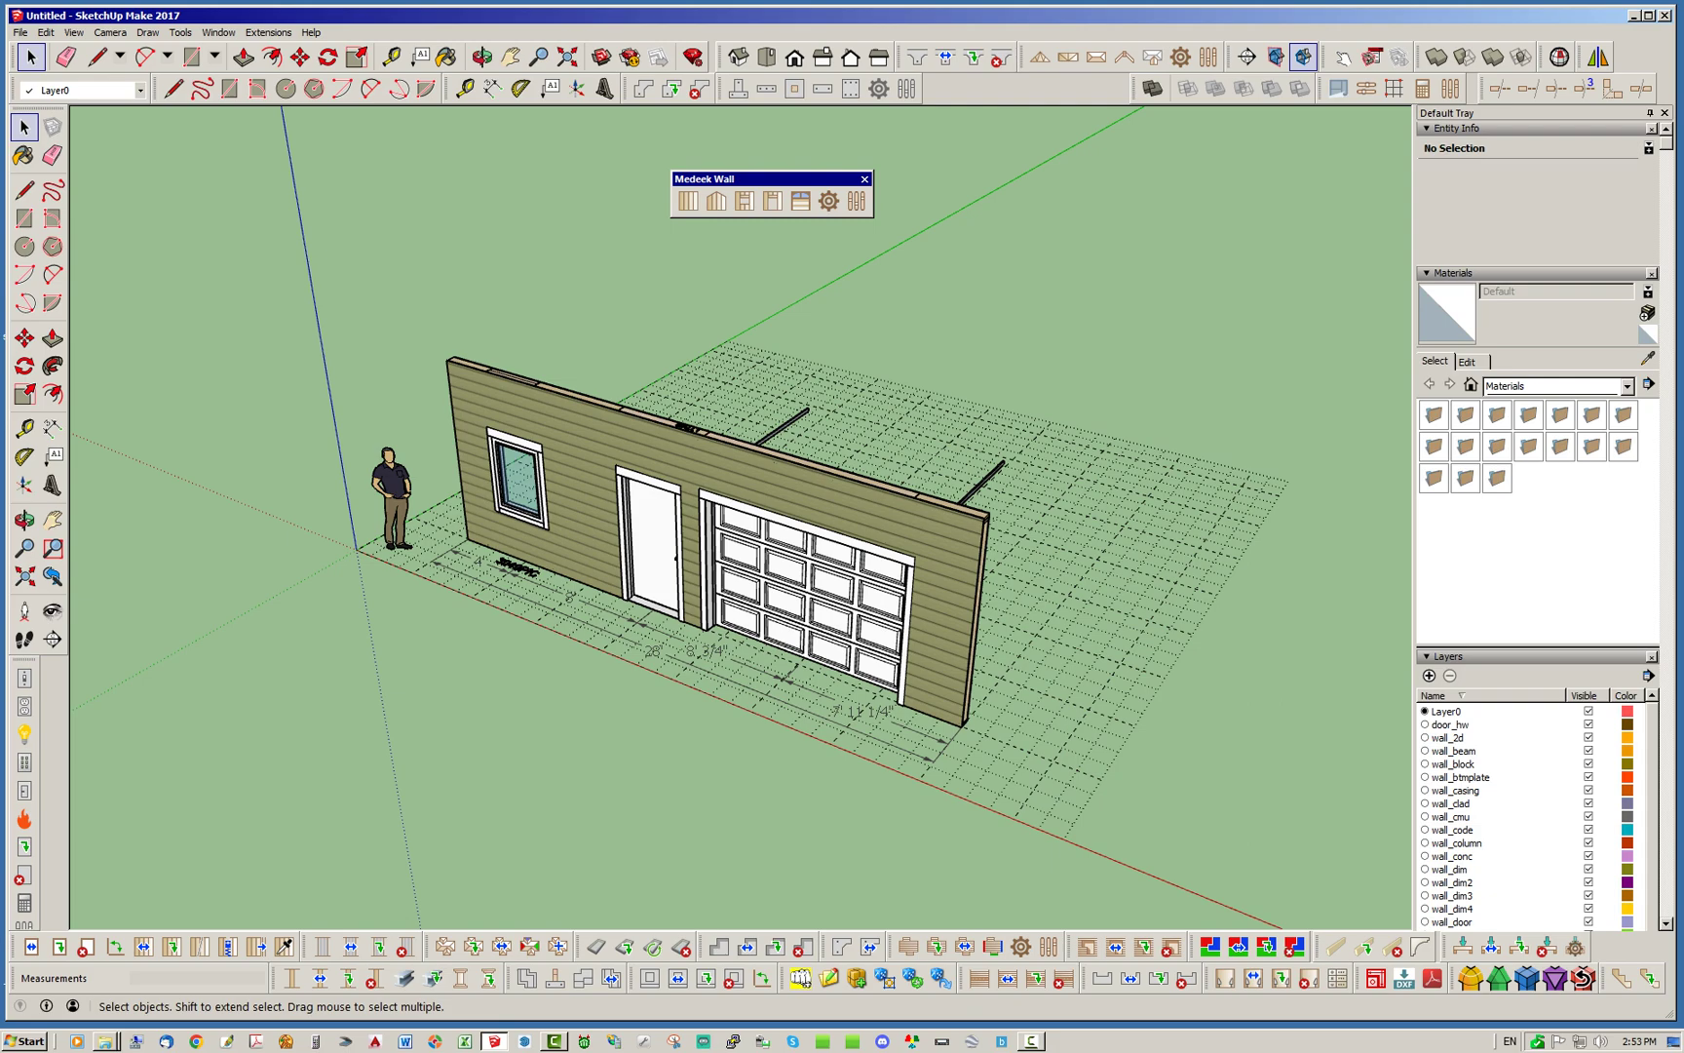
Step: Dock the Medeek Wall toolbar again and float the Medeek Wall Tools toolbar above the wall
middle_click_drag(828, 429, 862, 434)
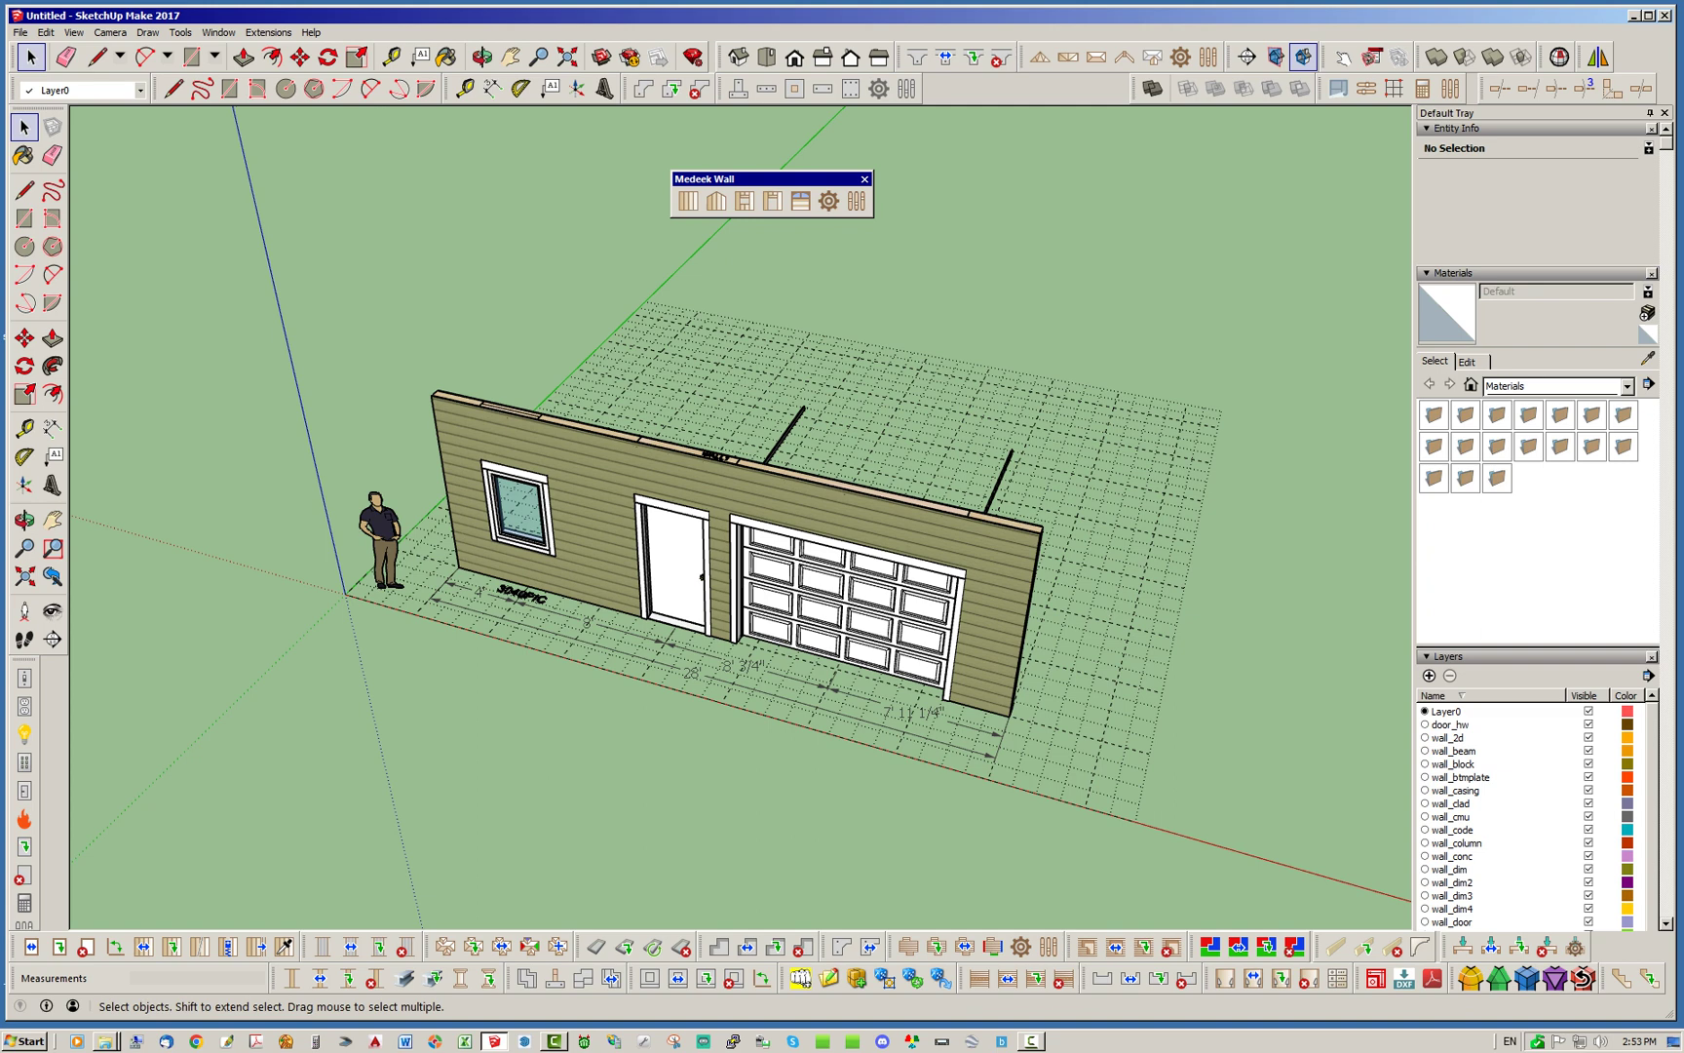
mouse_move(842, 526)
middle_mouse_down()
mouse_move(467, 522)
mouse_move(838, 507)
middle_mouse_up()
key("space")
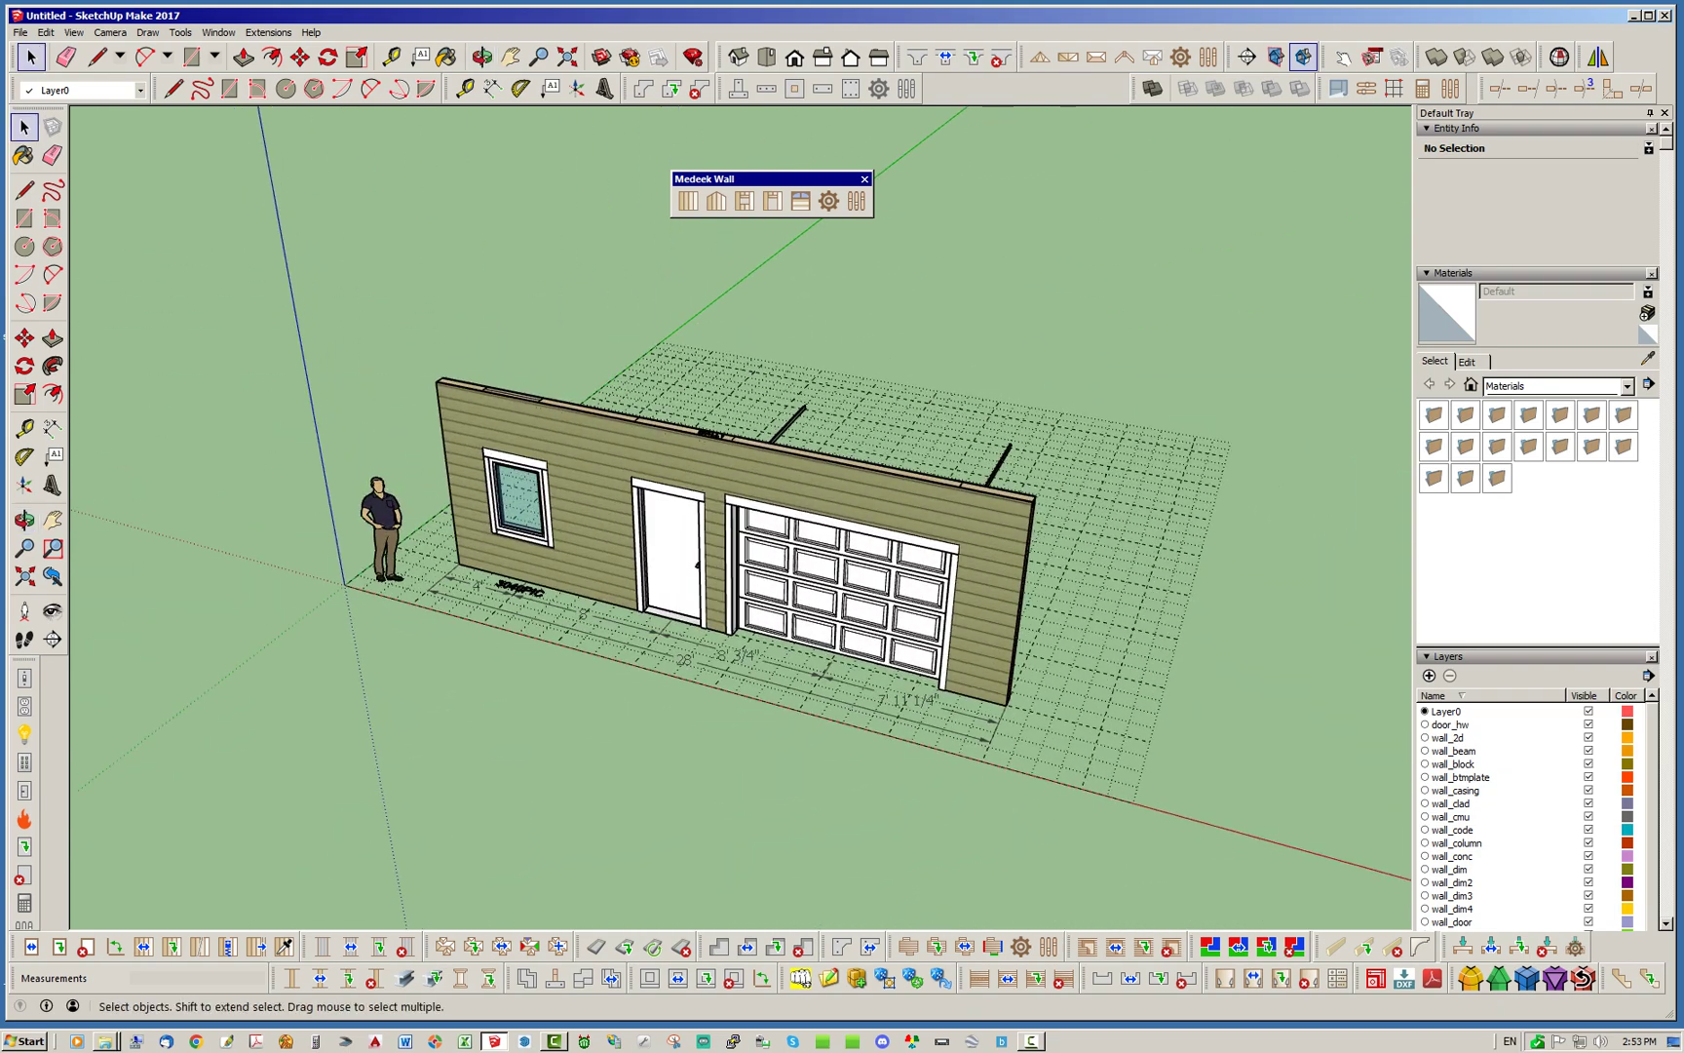
left_click_drag(721, 178, 974, 88)
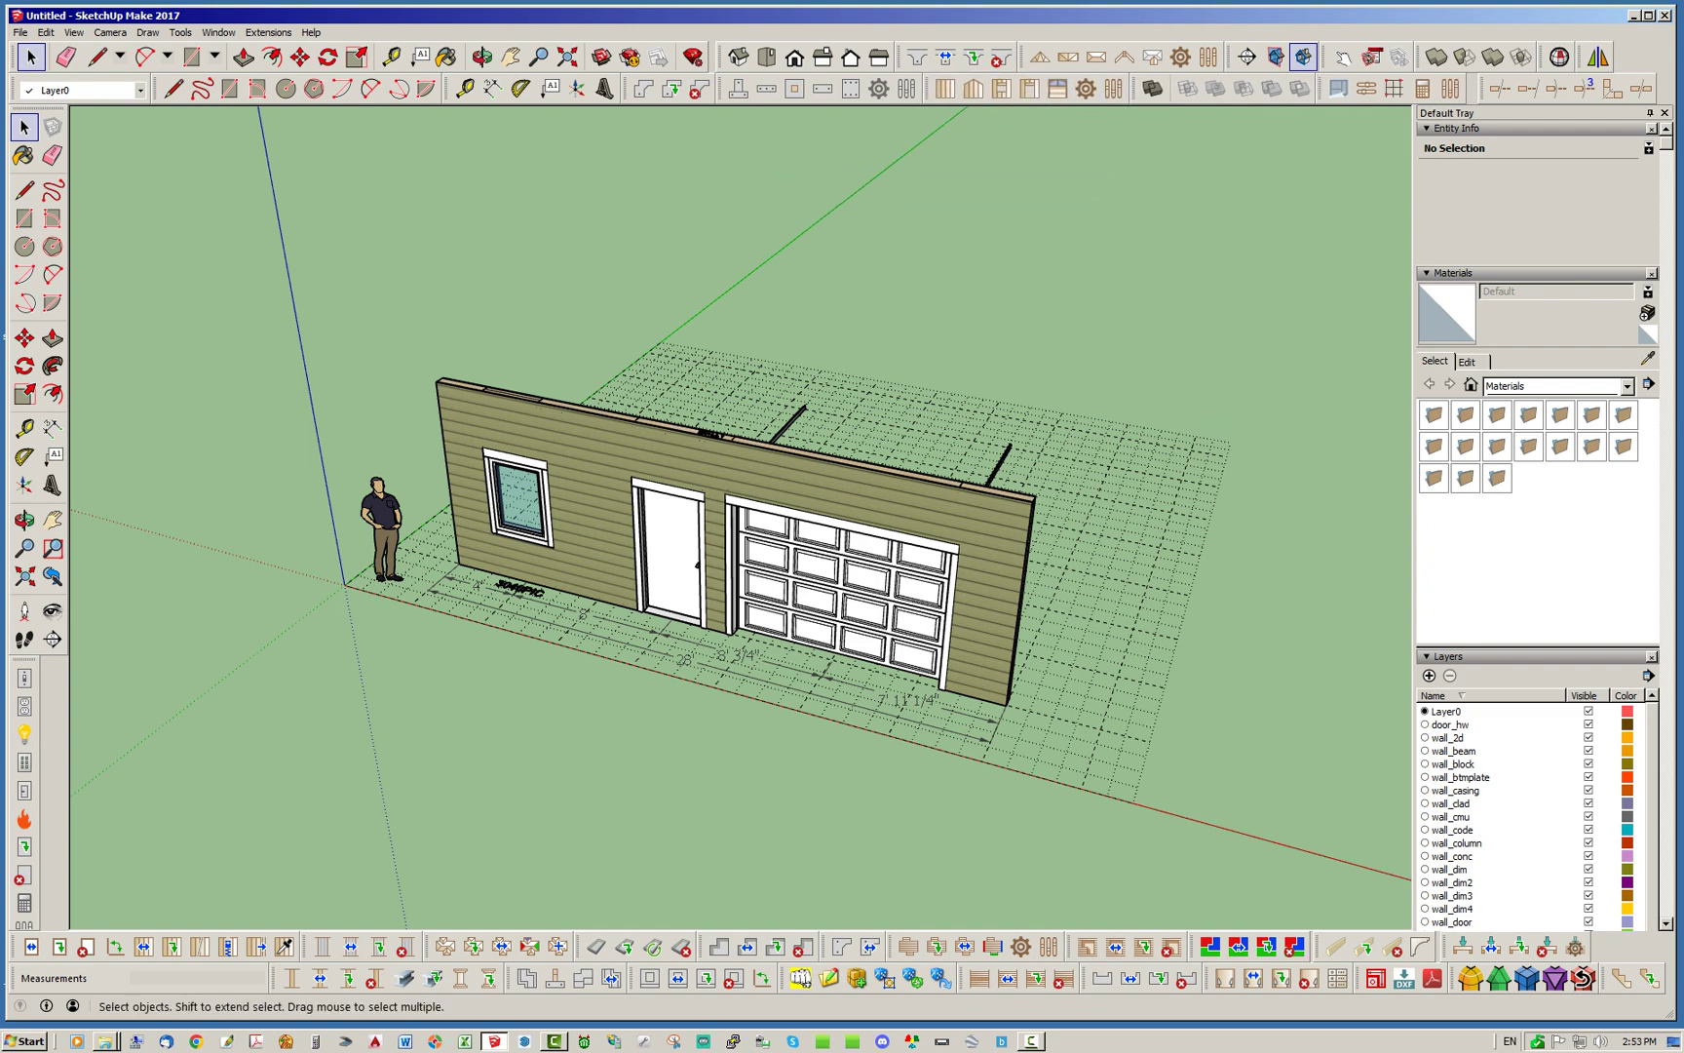
left_click_drag(15, 946, 492, 171)
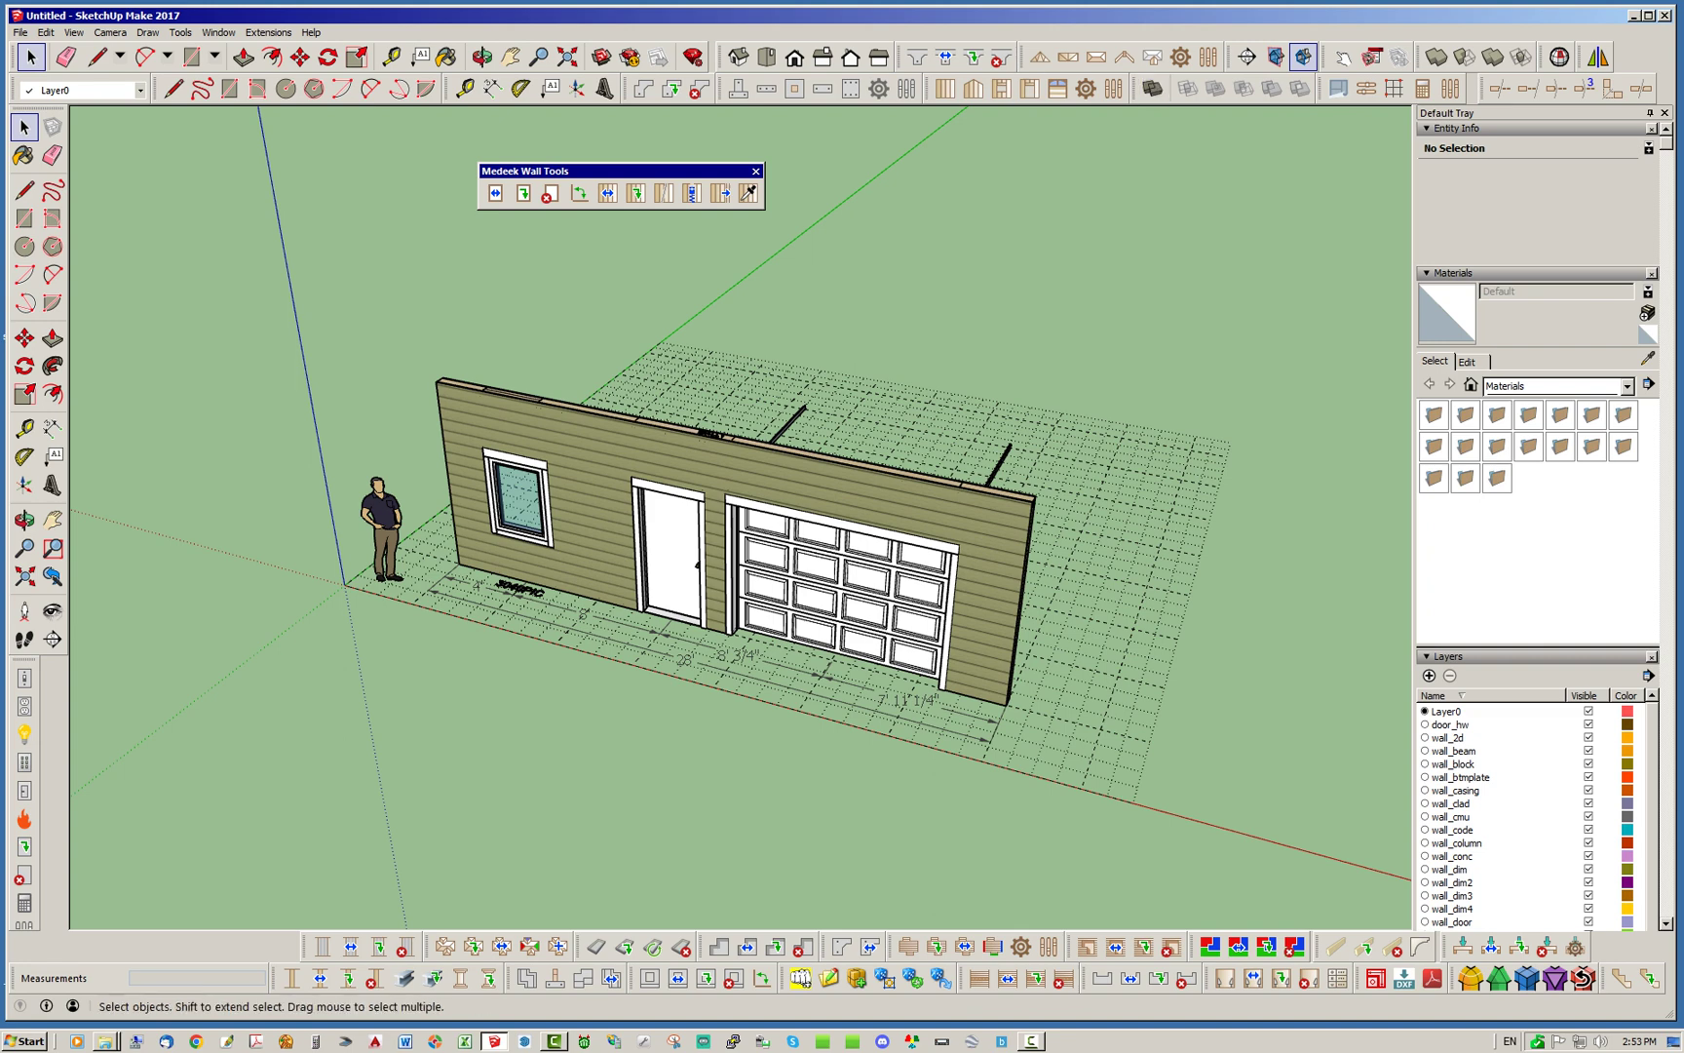
mouse_move(614, 170)
left_mouse_down()
mouse_move(663, 178)
mouse_move(640, 182)
left_mouse_up()
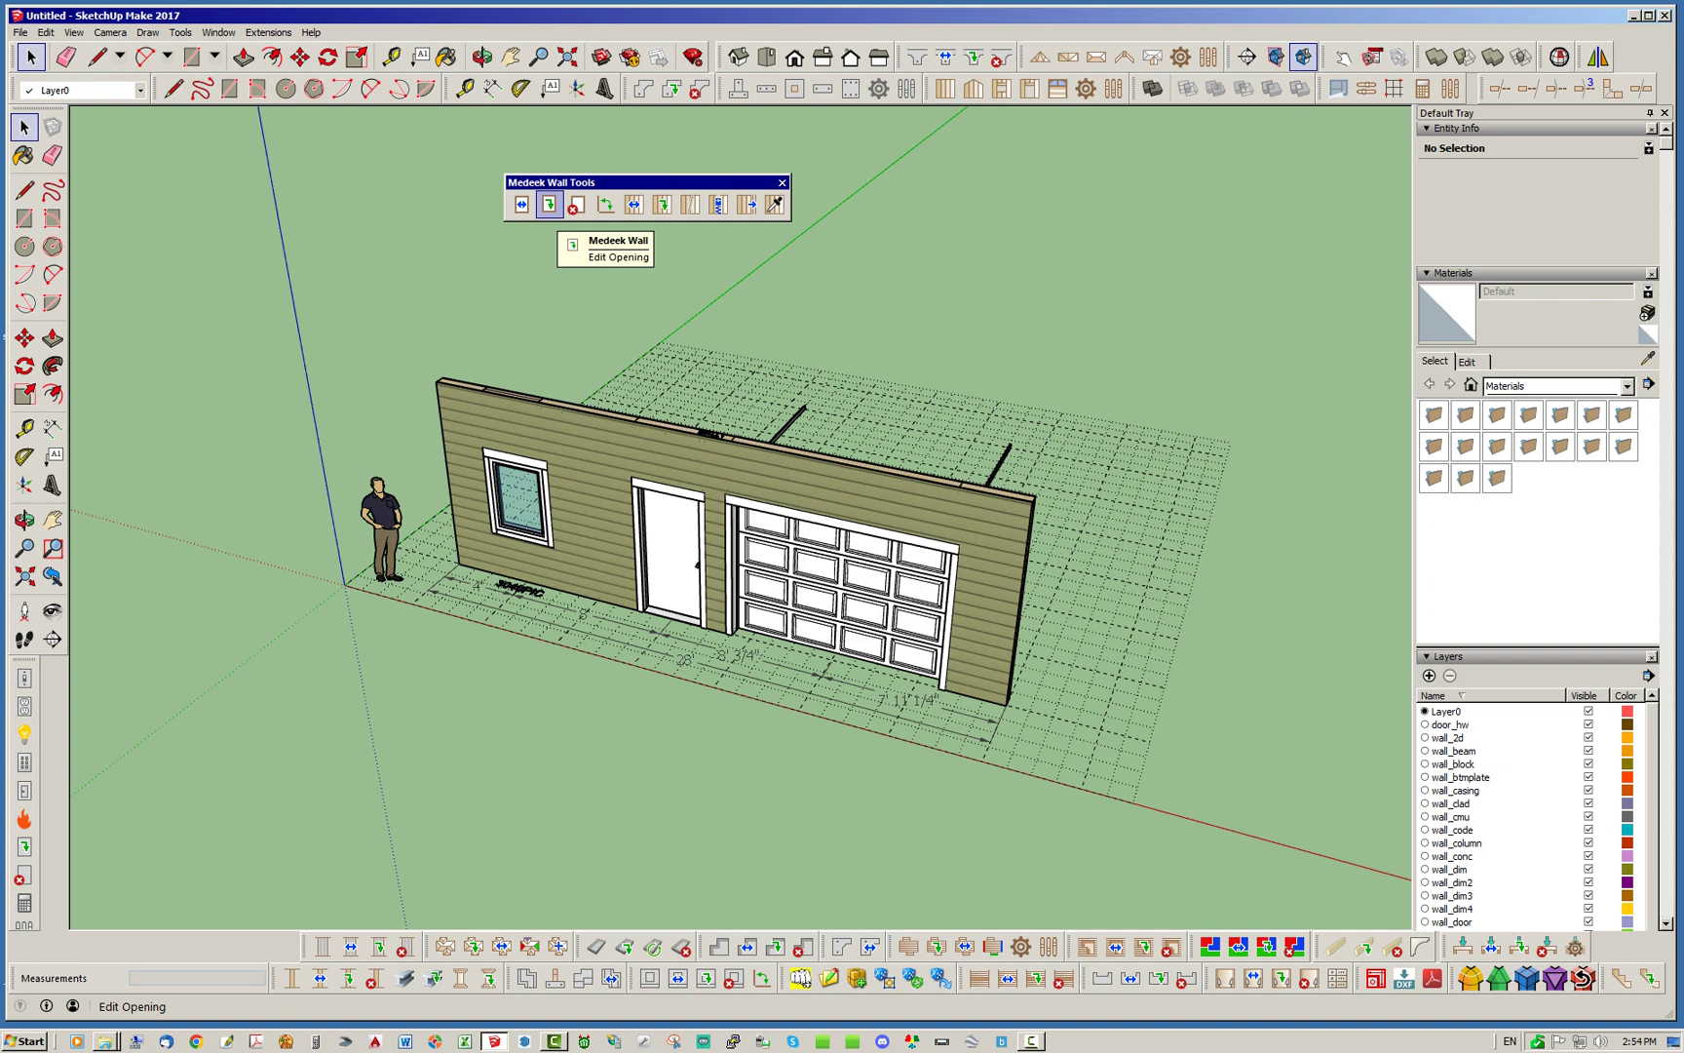
Step: Edit the window opening, change its window type to Single Hung and update the assembly
left_click(550, 205)
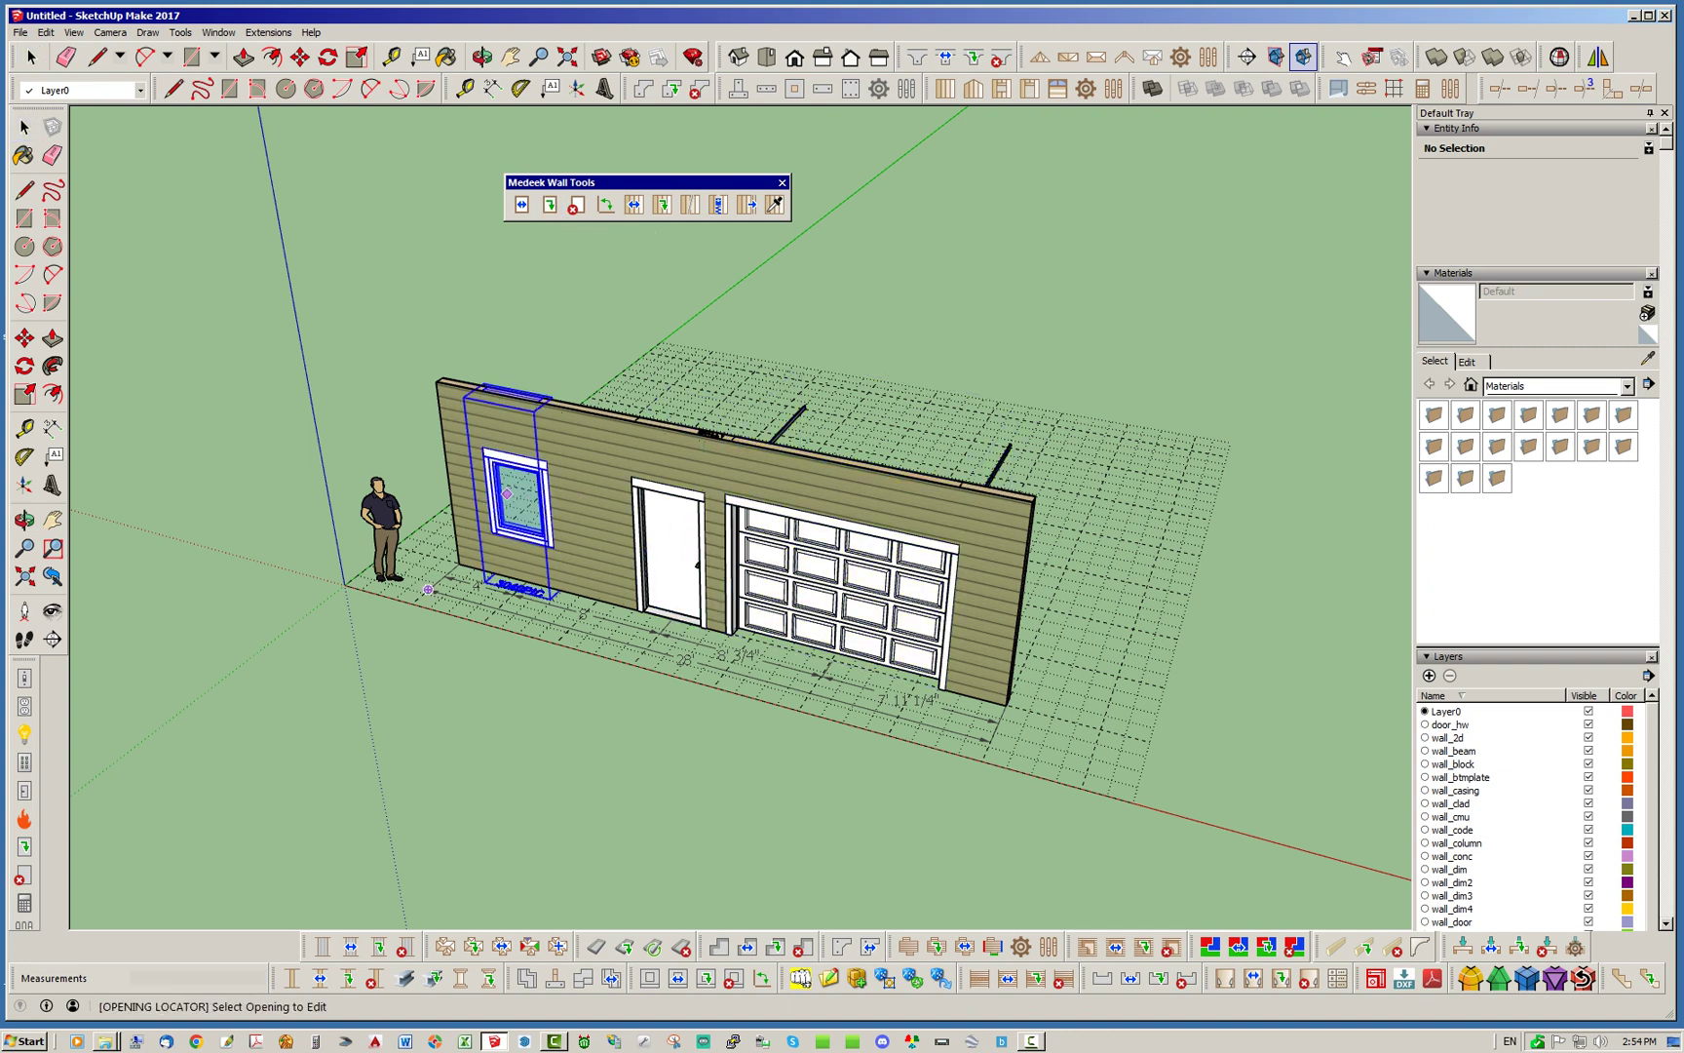
left_click(526, 479)
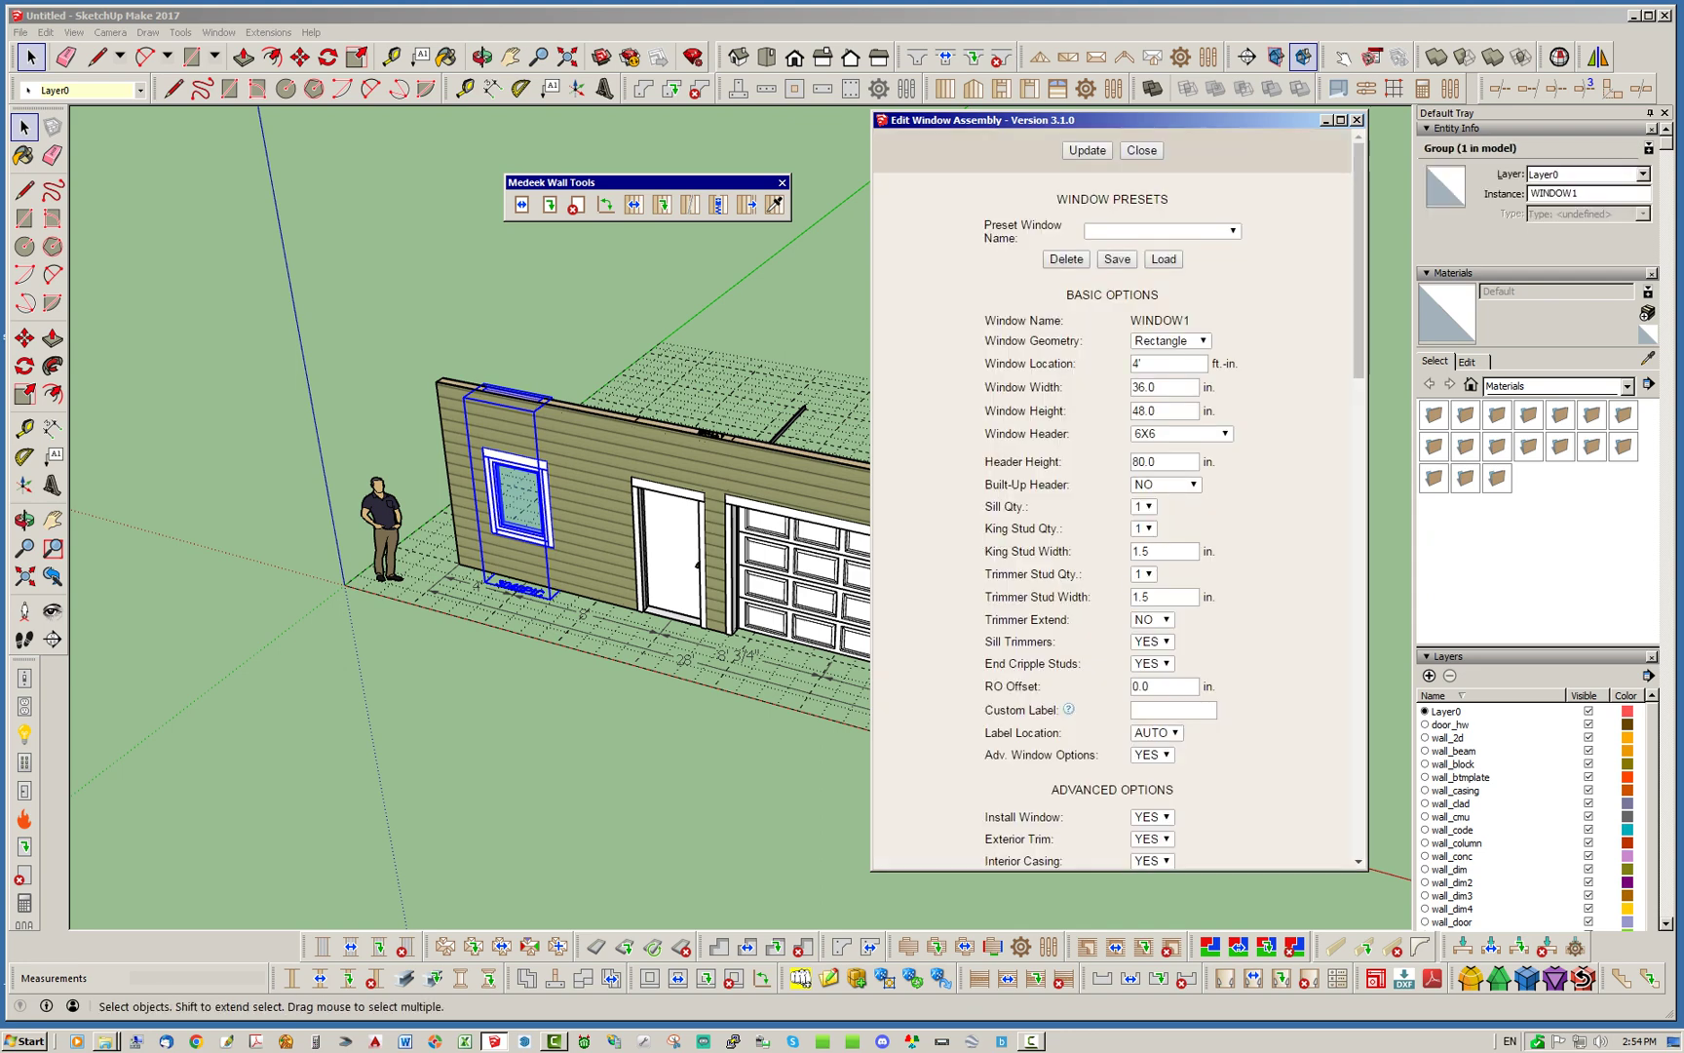
scroll(1111, 497, "down", 6)
scroll(1111, 517, "up", 4)
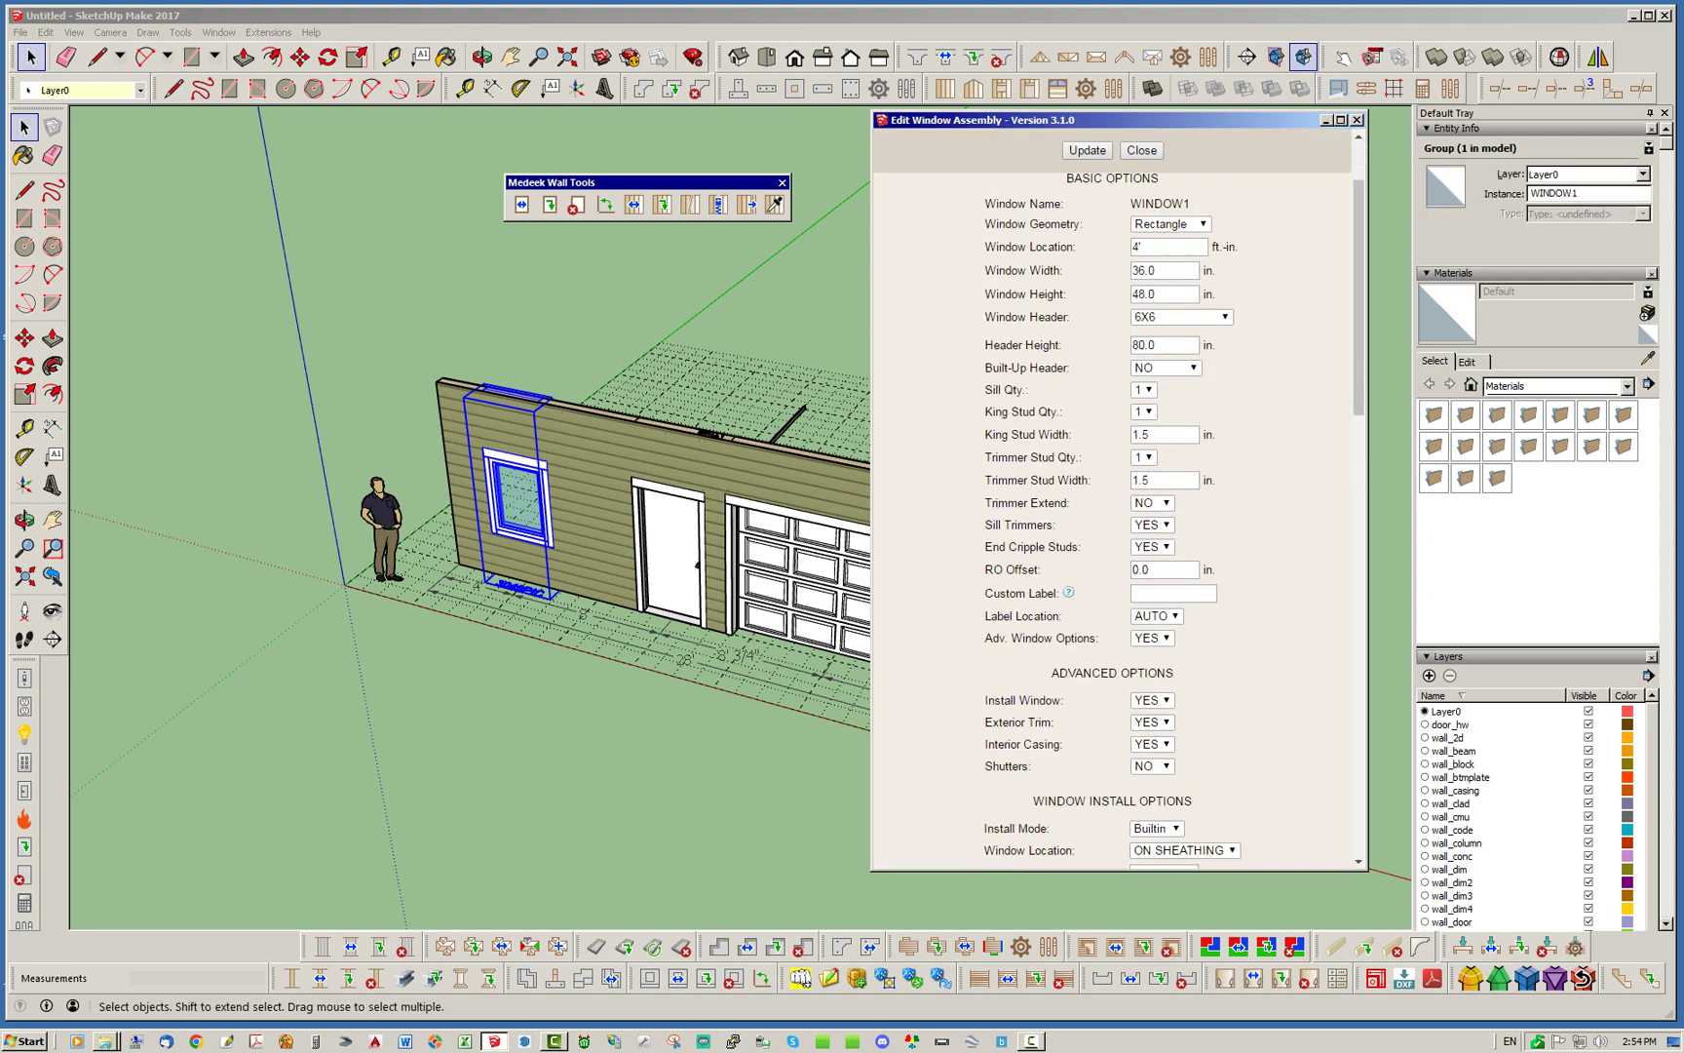
scroll(1111, 497, "down", 12)
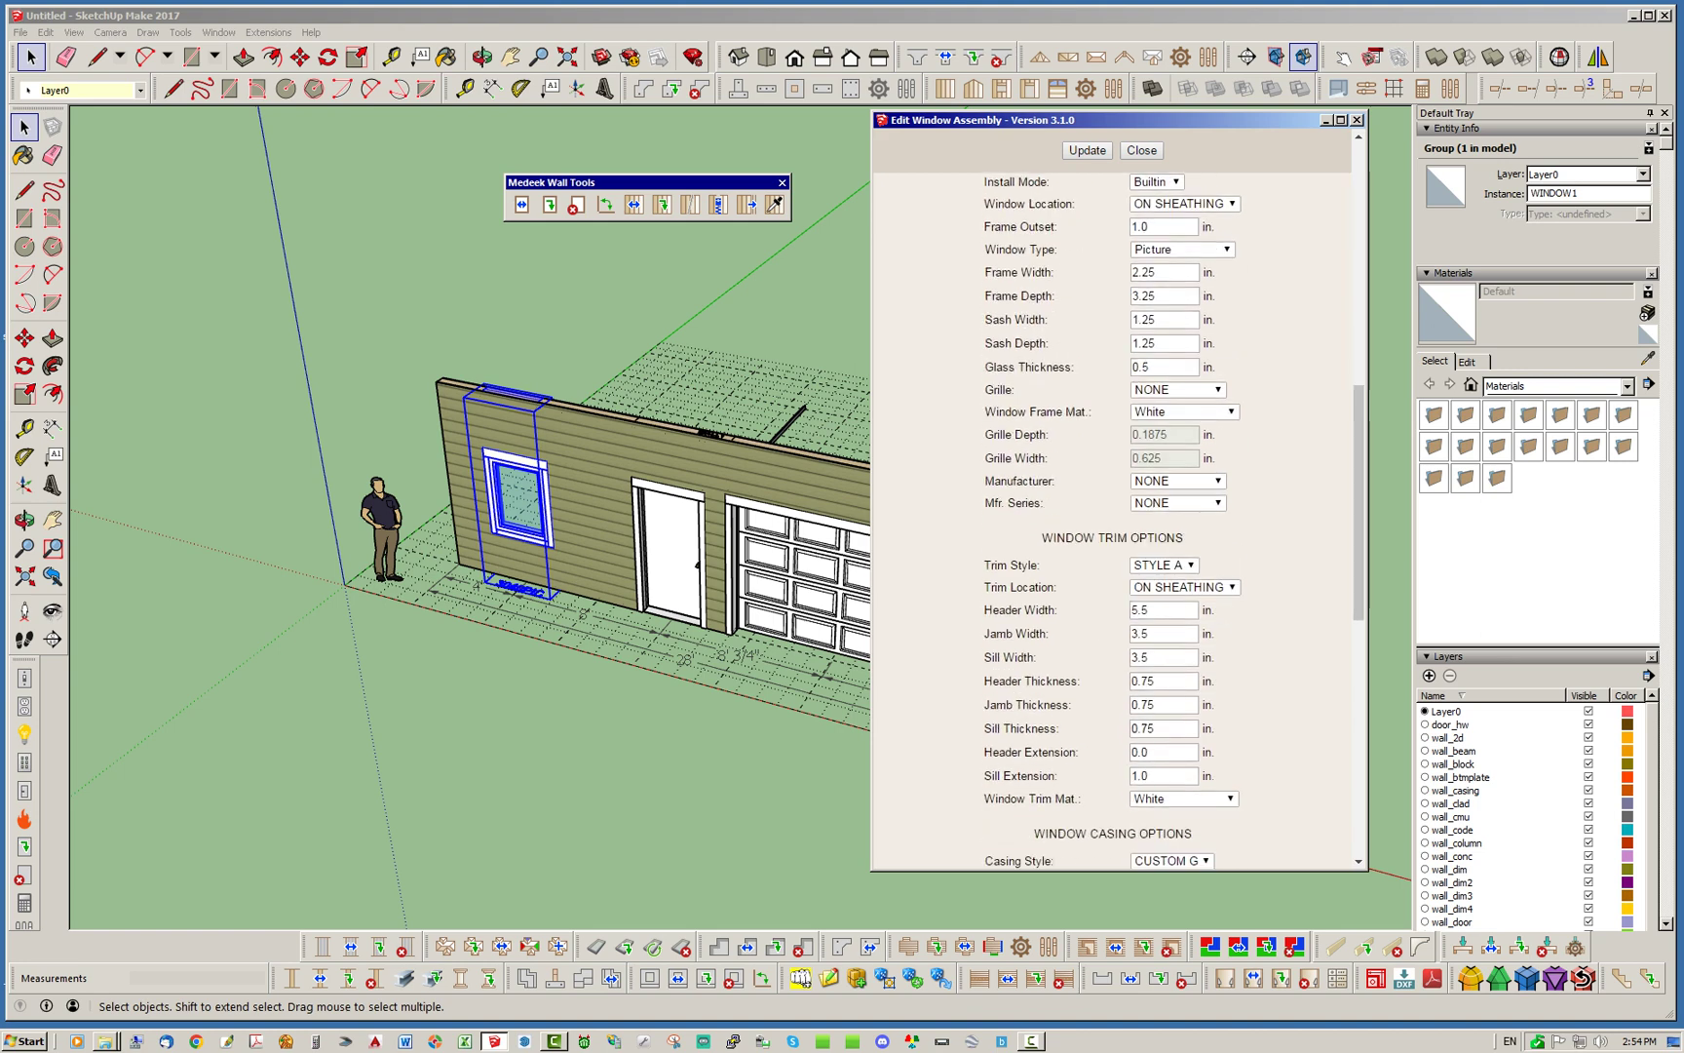
scroll(1111, 497, "up", 4)
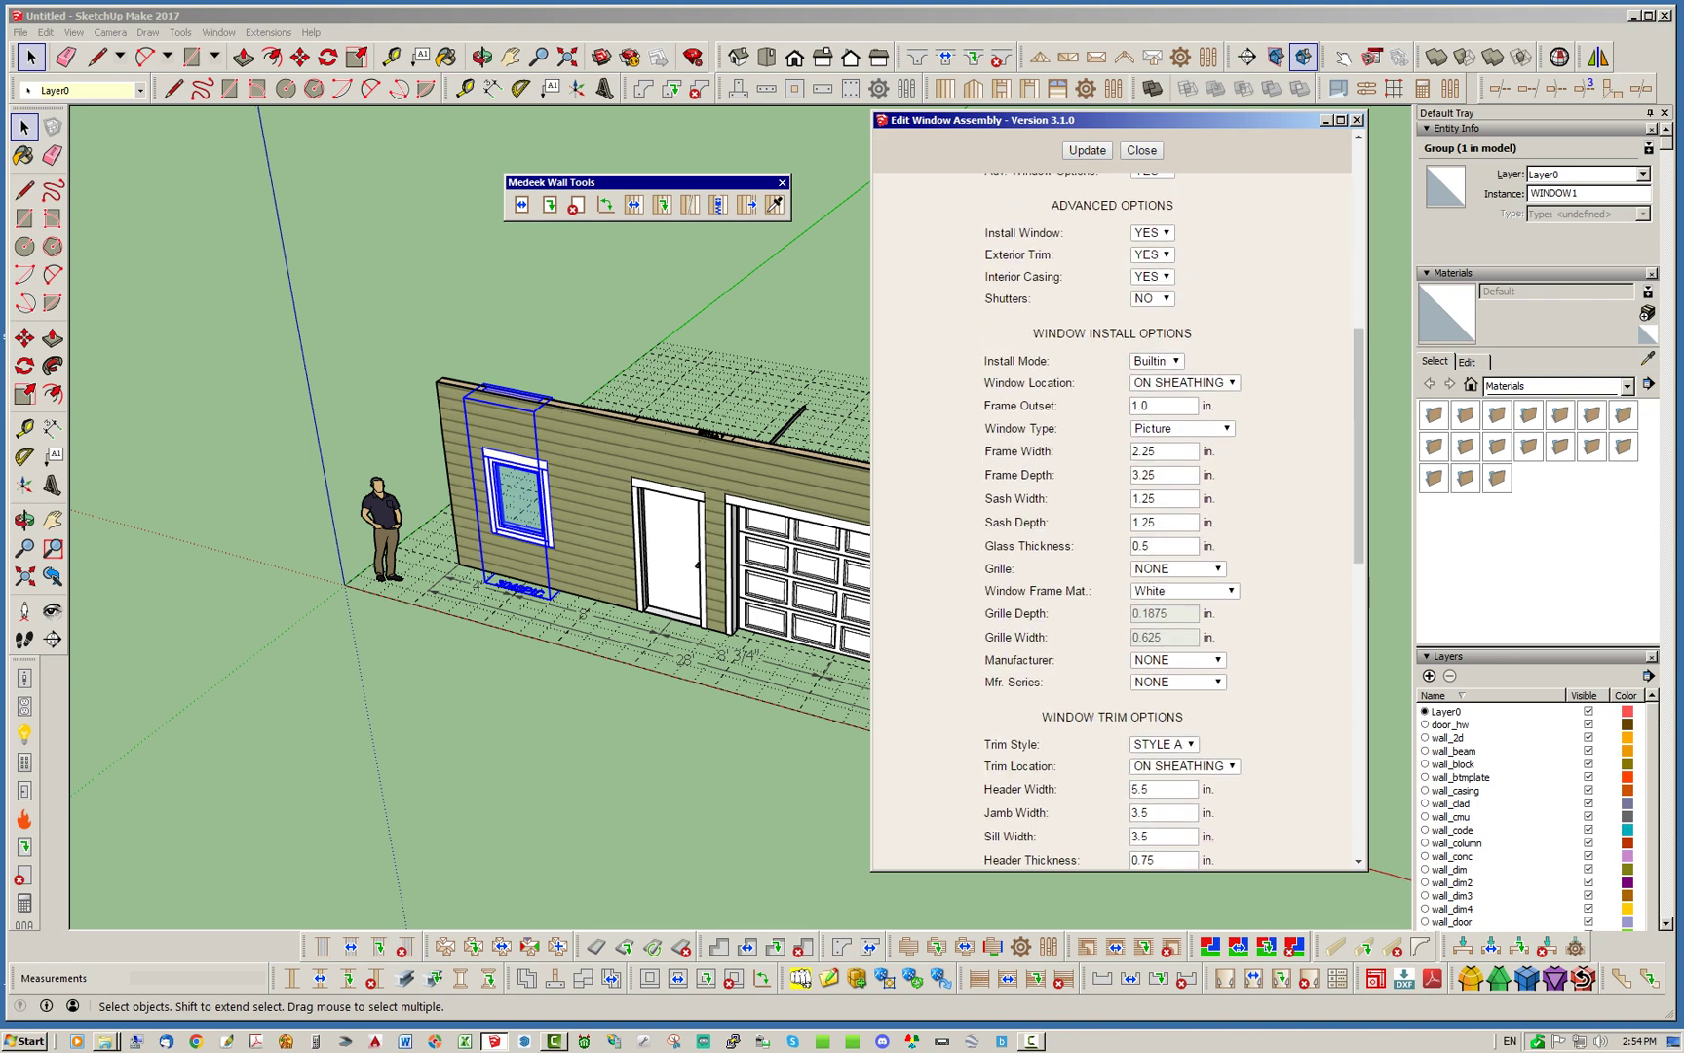
left_click(1182, 428)
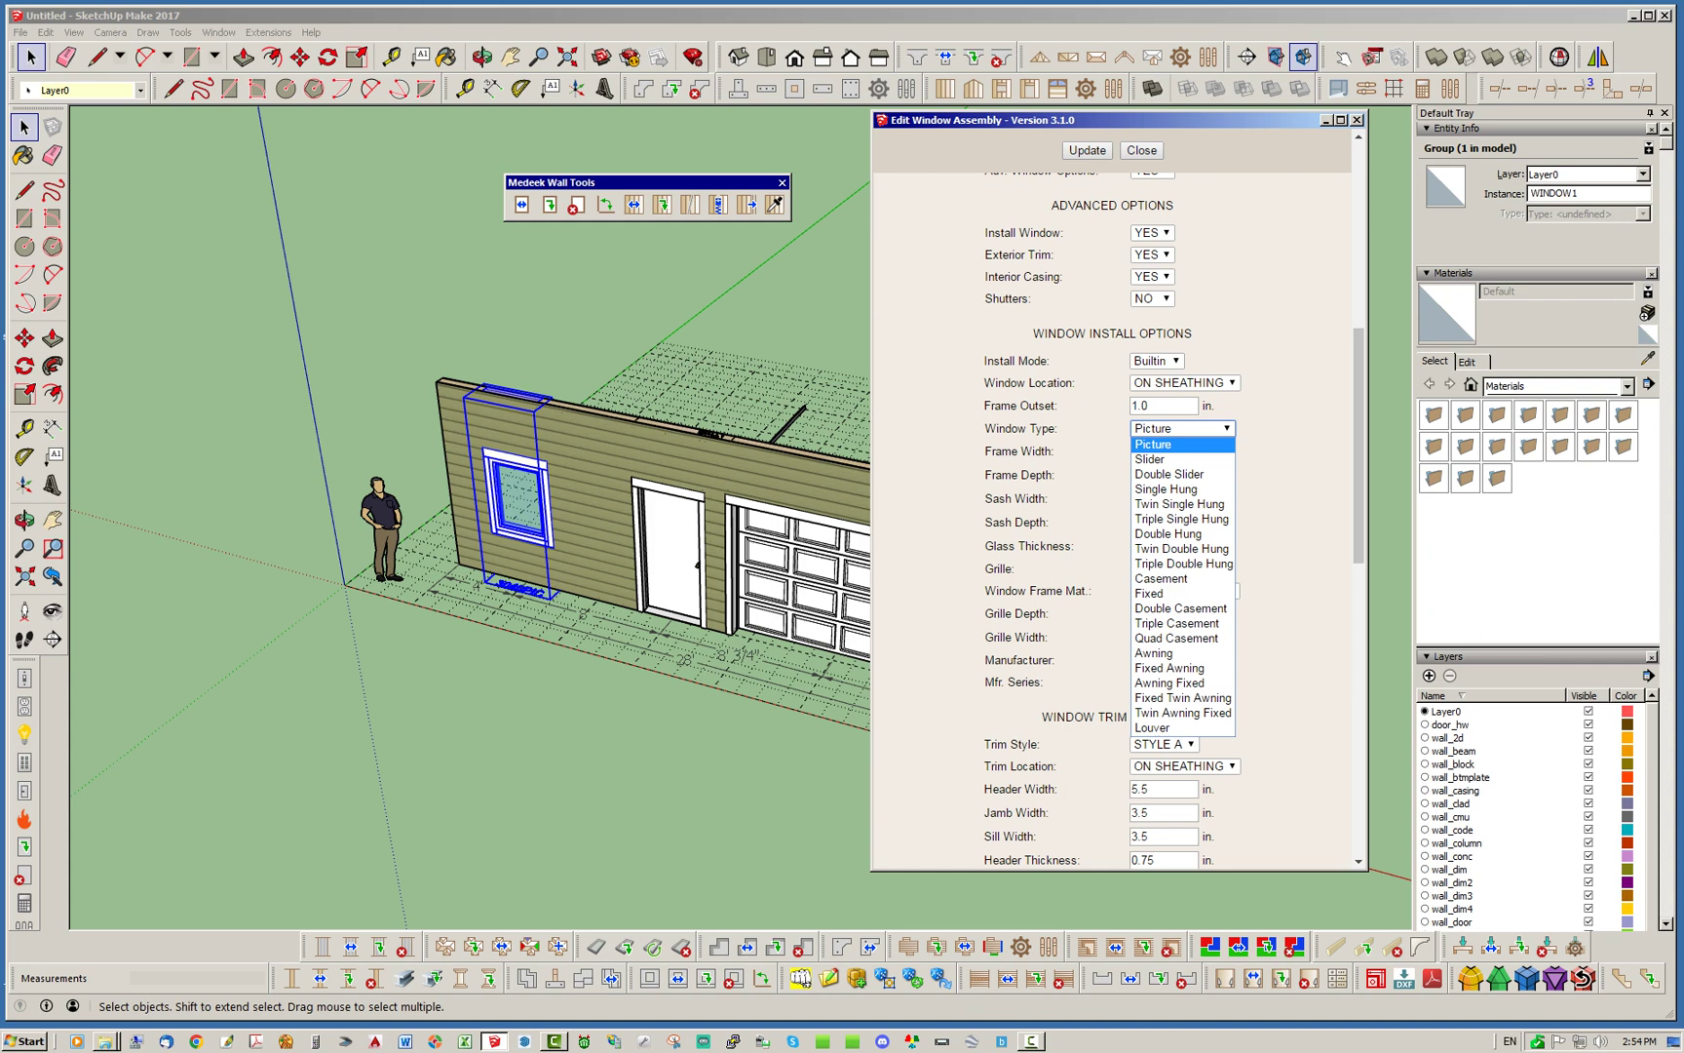
key("Down")
key("Down")
key("Down")
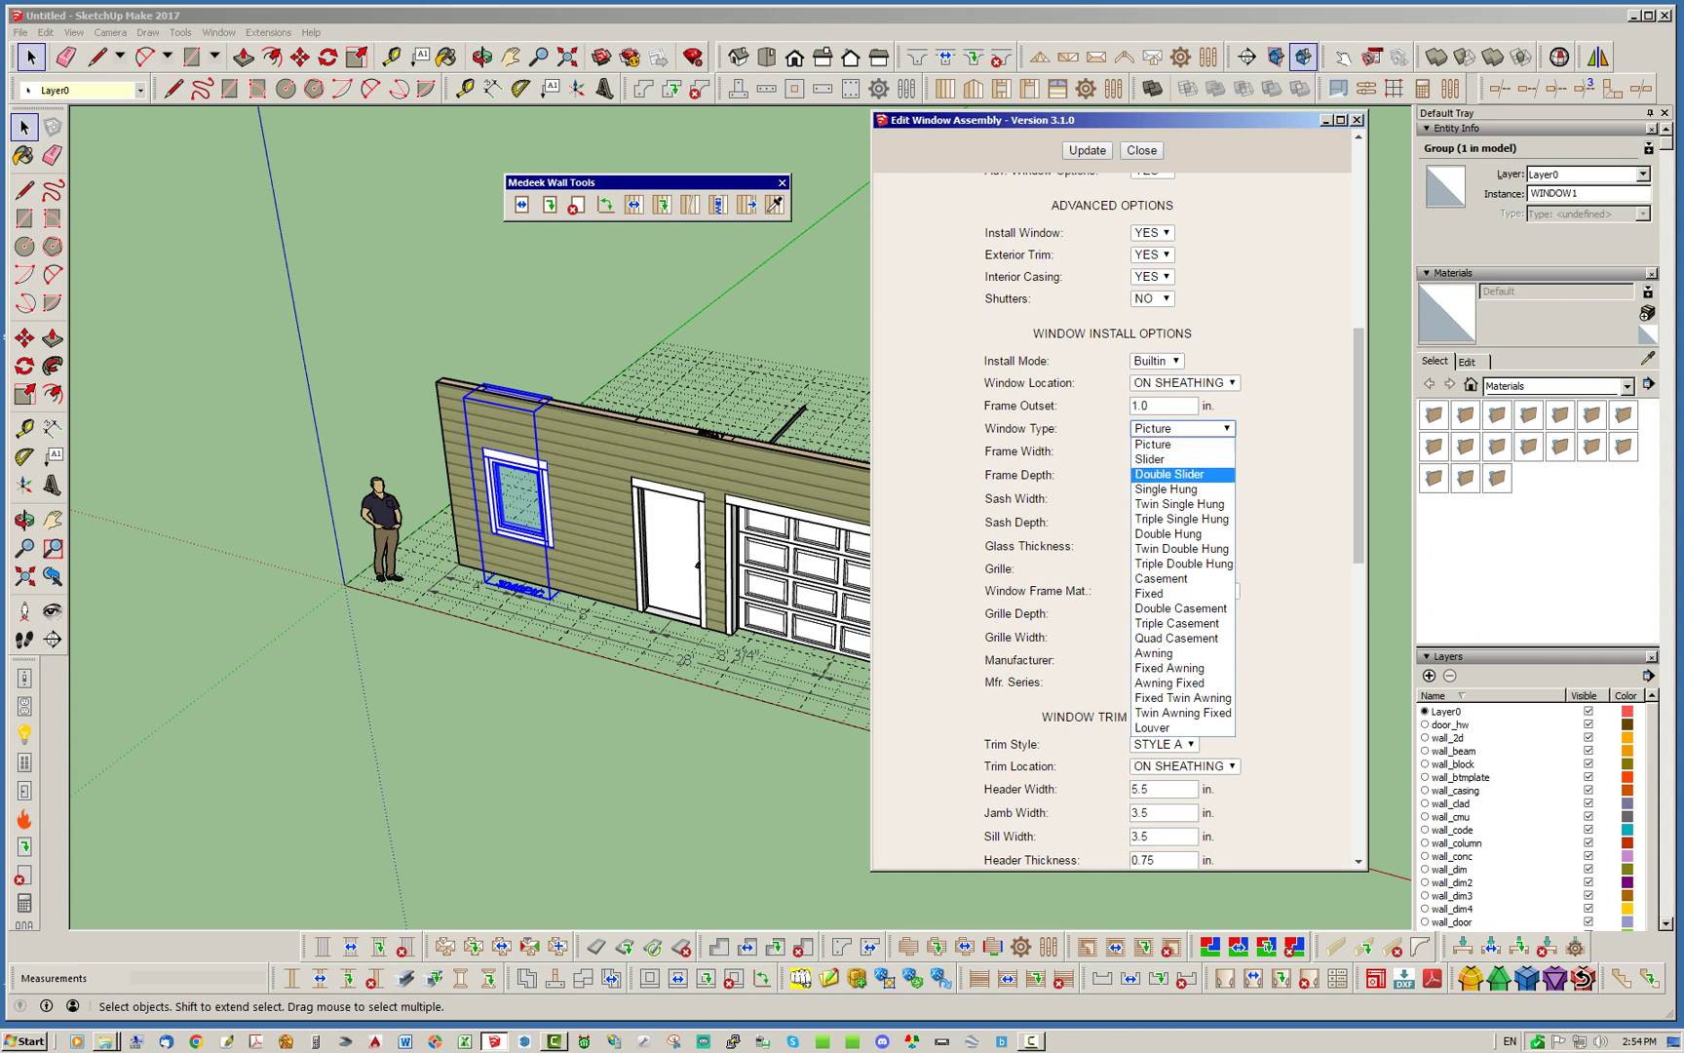
key("Return")
left_click(1087, 150)
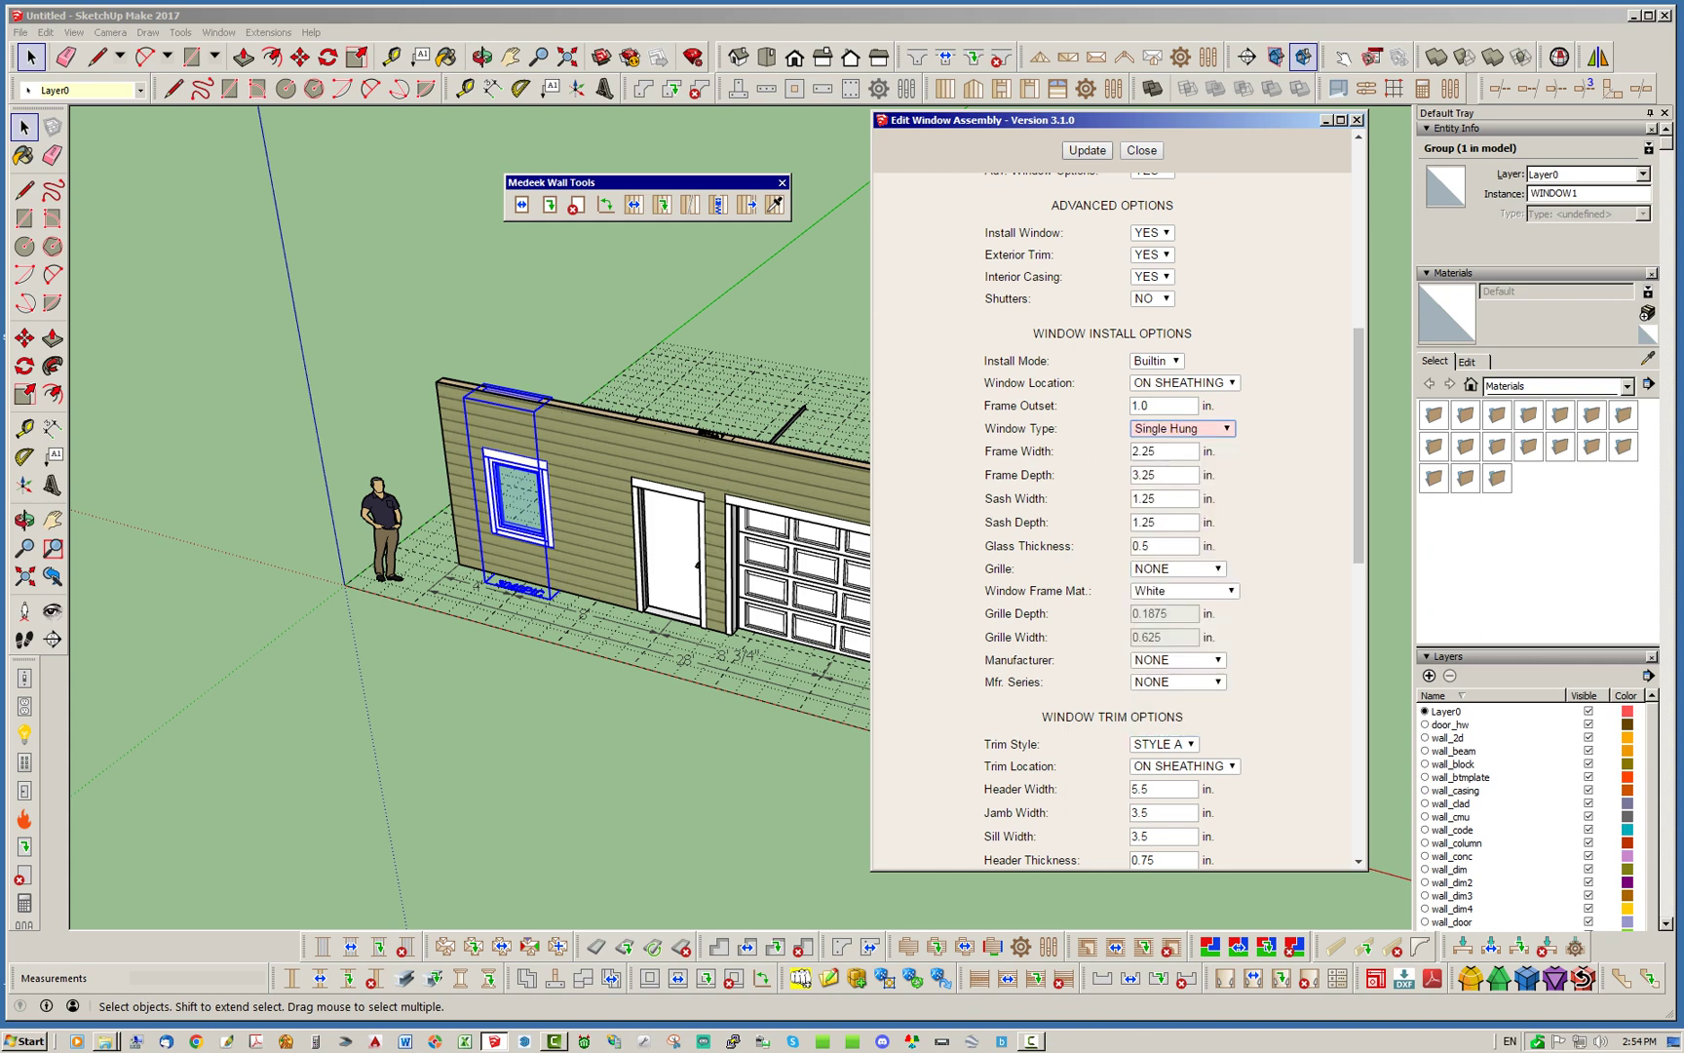
left_click(1141, 150)
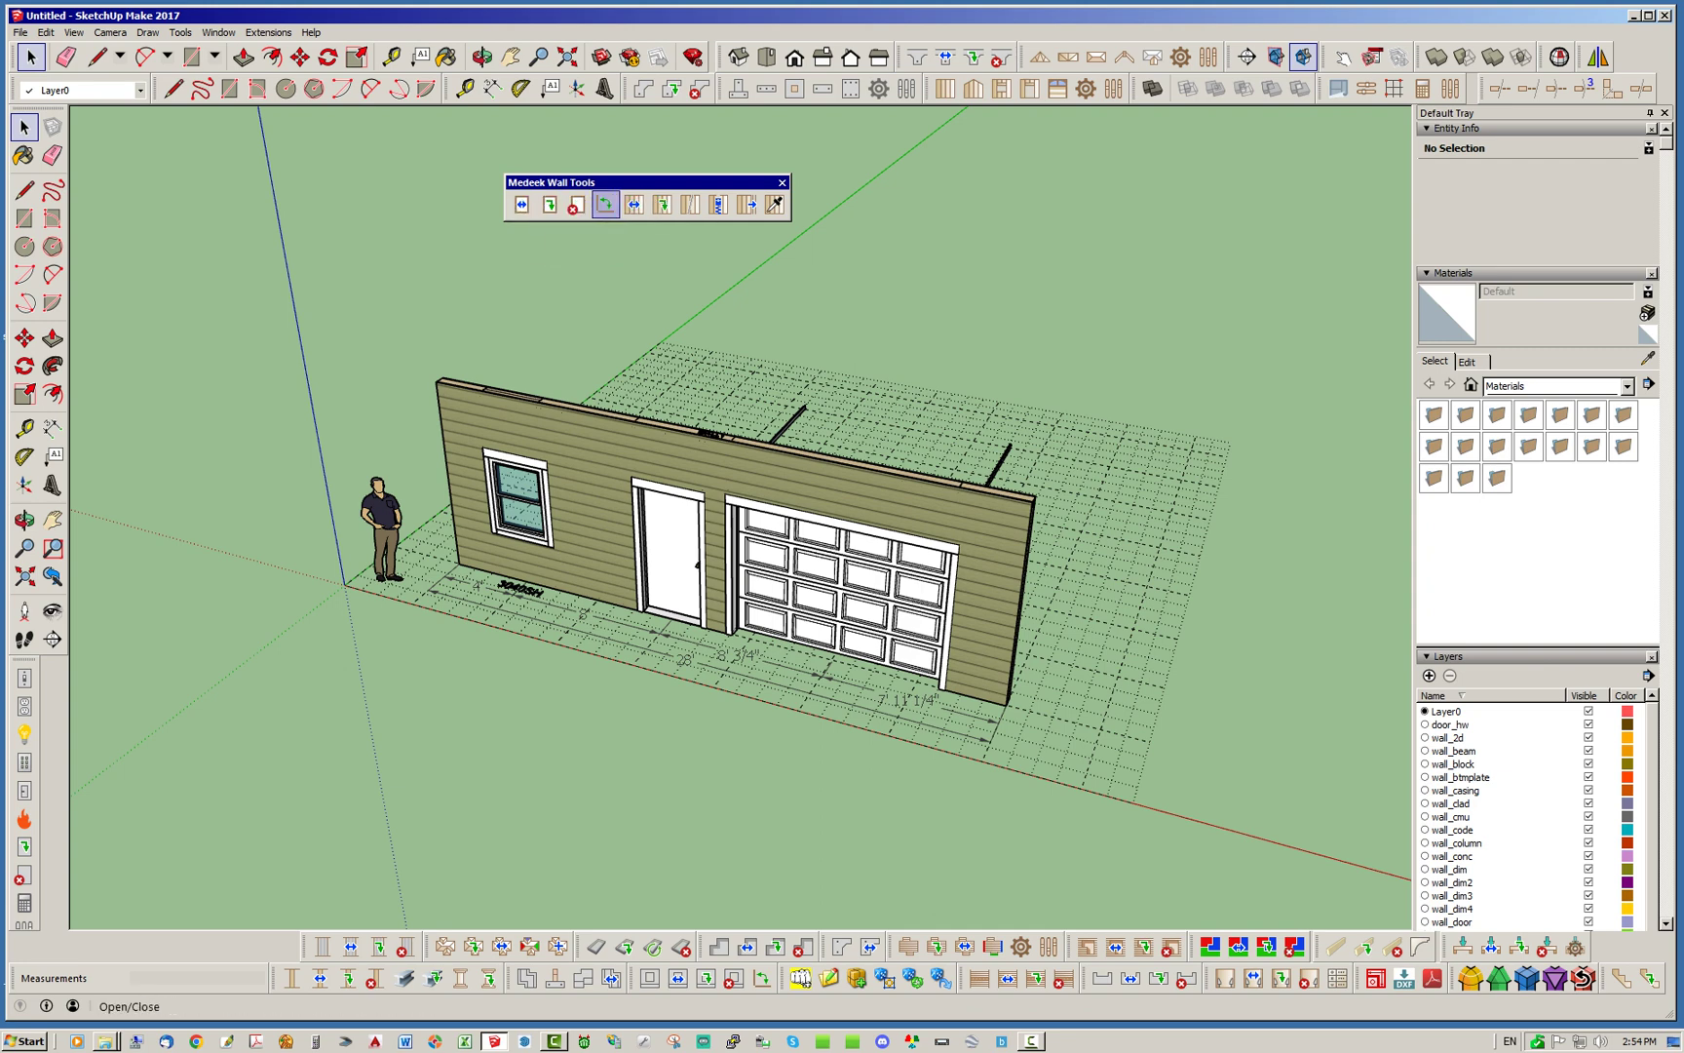
Step: Use the Open/Close tool to open and close the entry door and the garage door
left_click(605, 204)
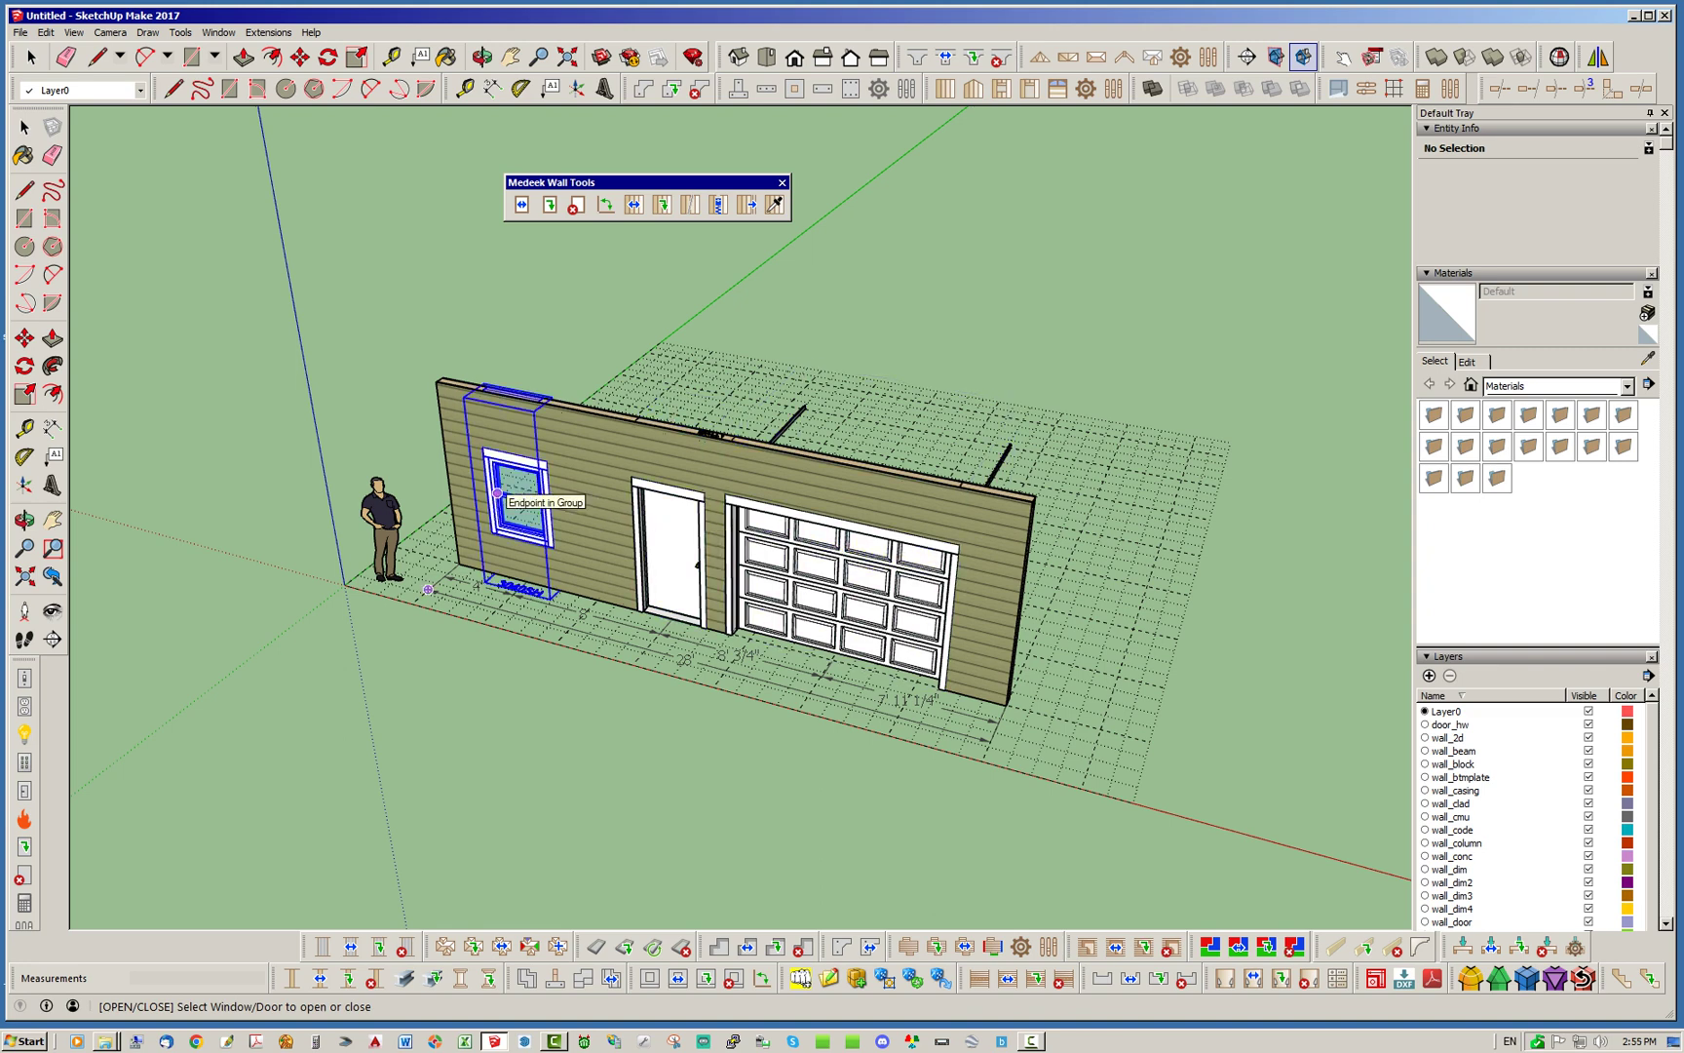
left_click(682, 549)
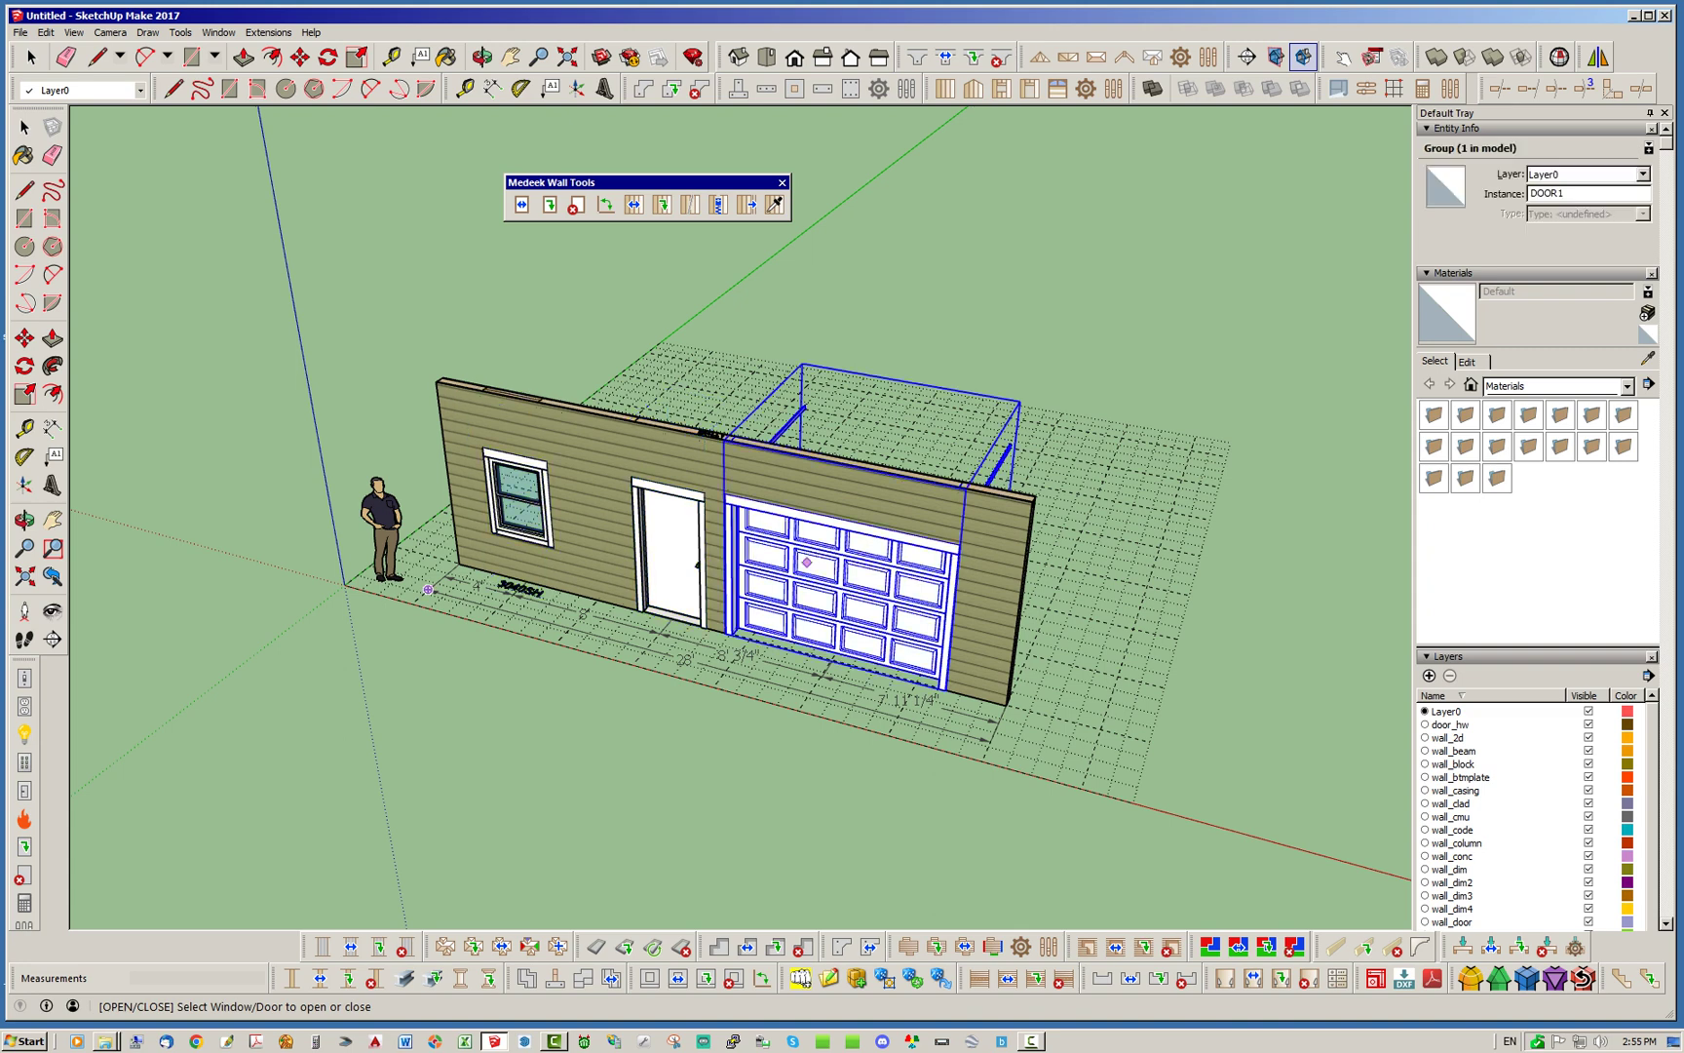
left_click(835, 560)
left_click(856, 554)
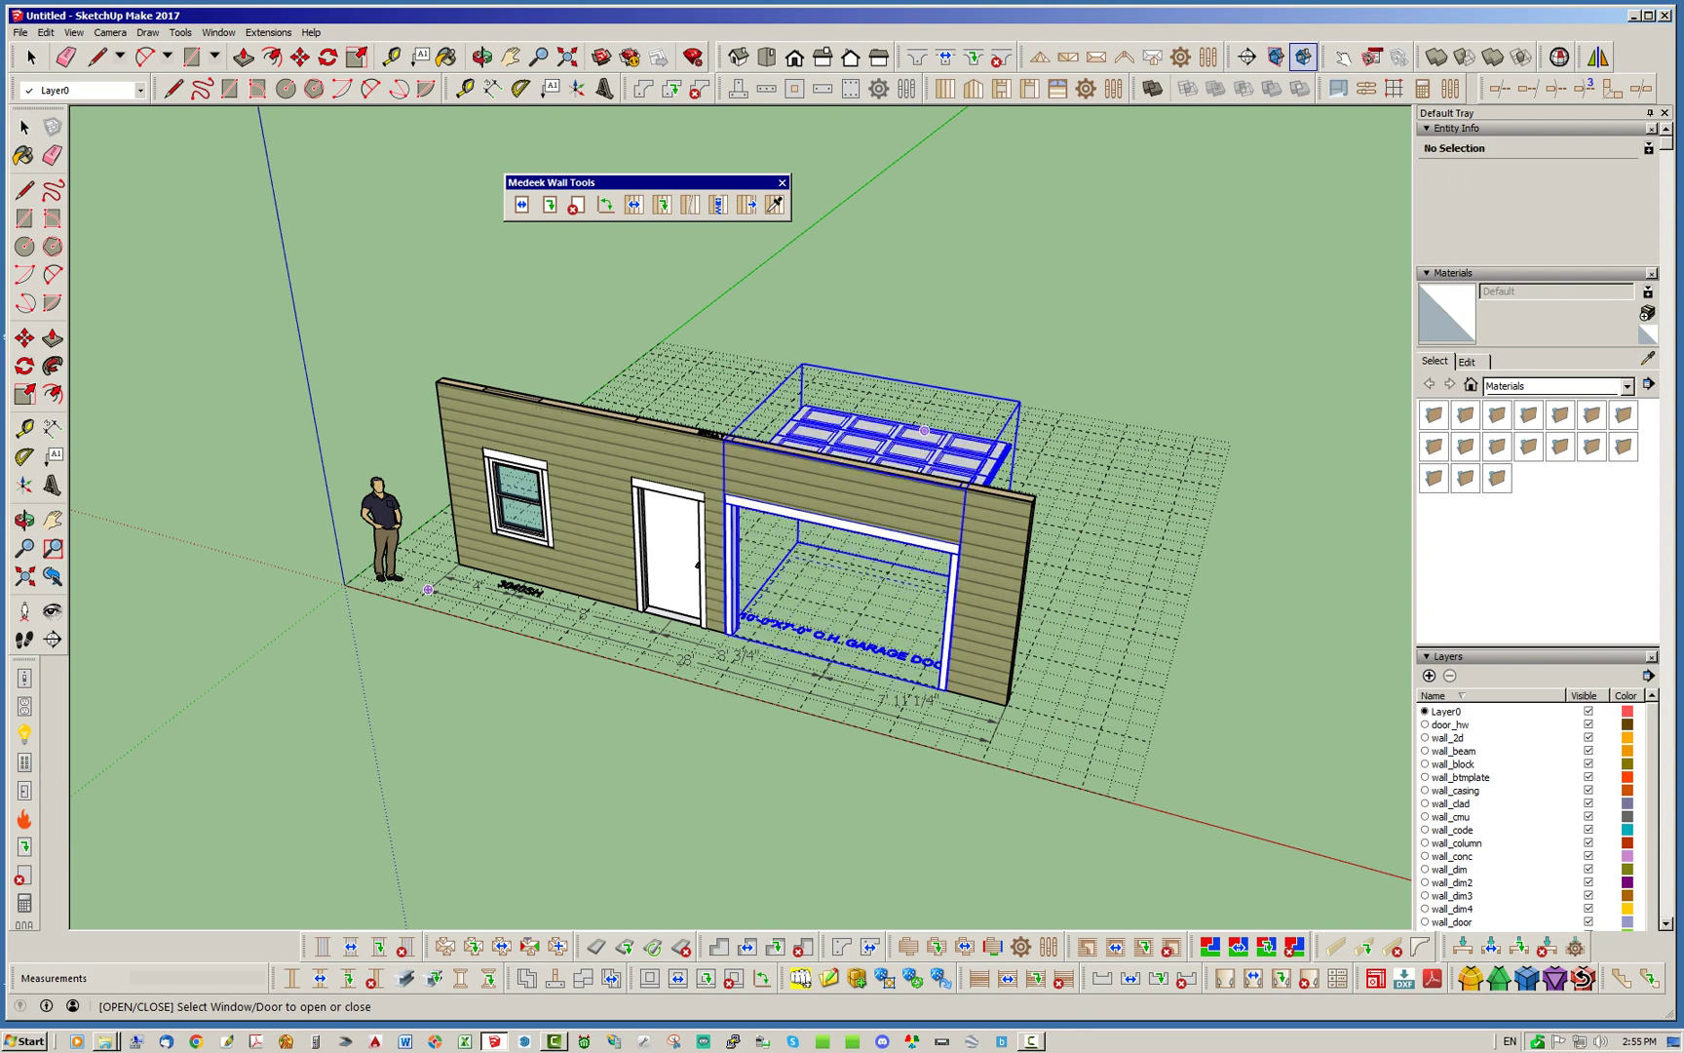
left_click(917, 440)
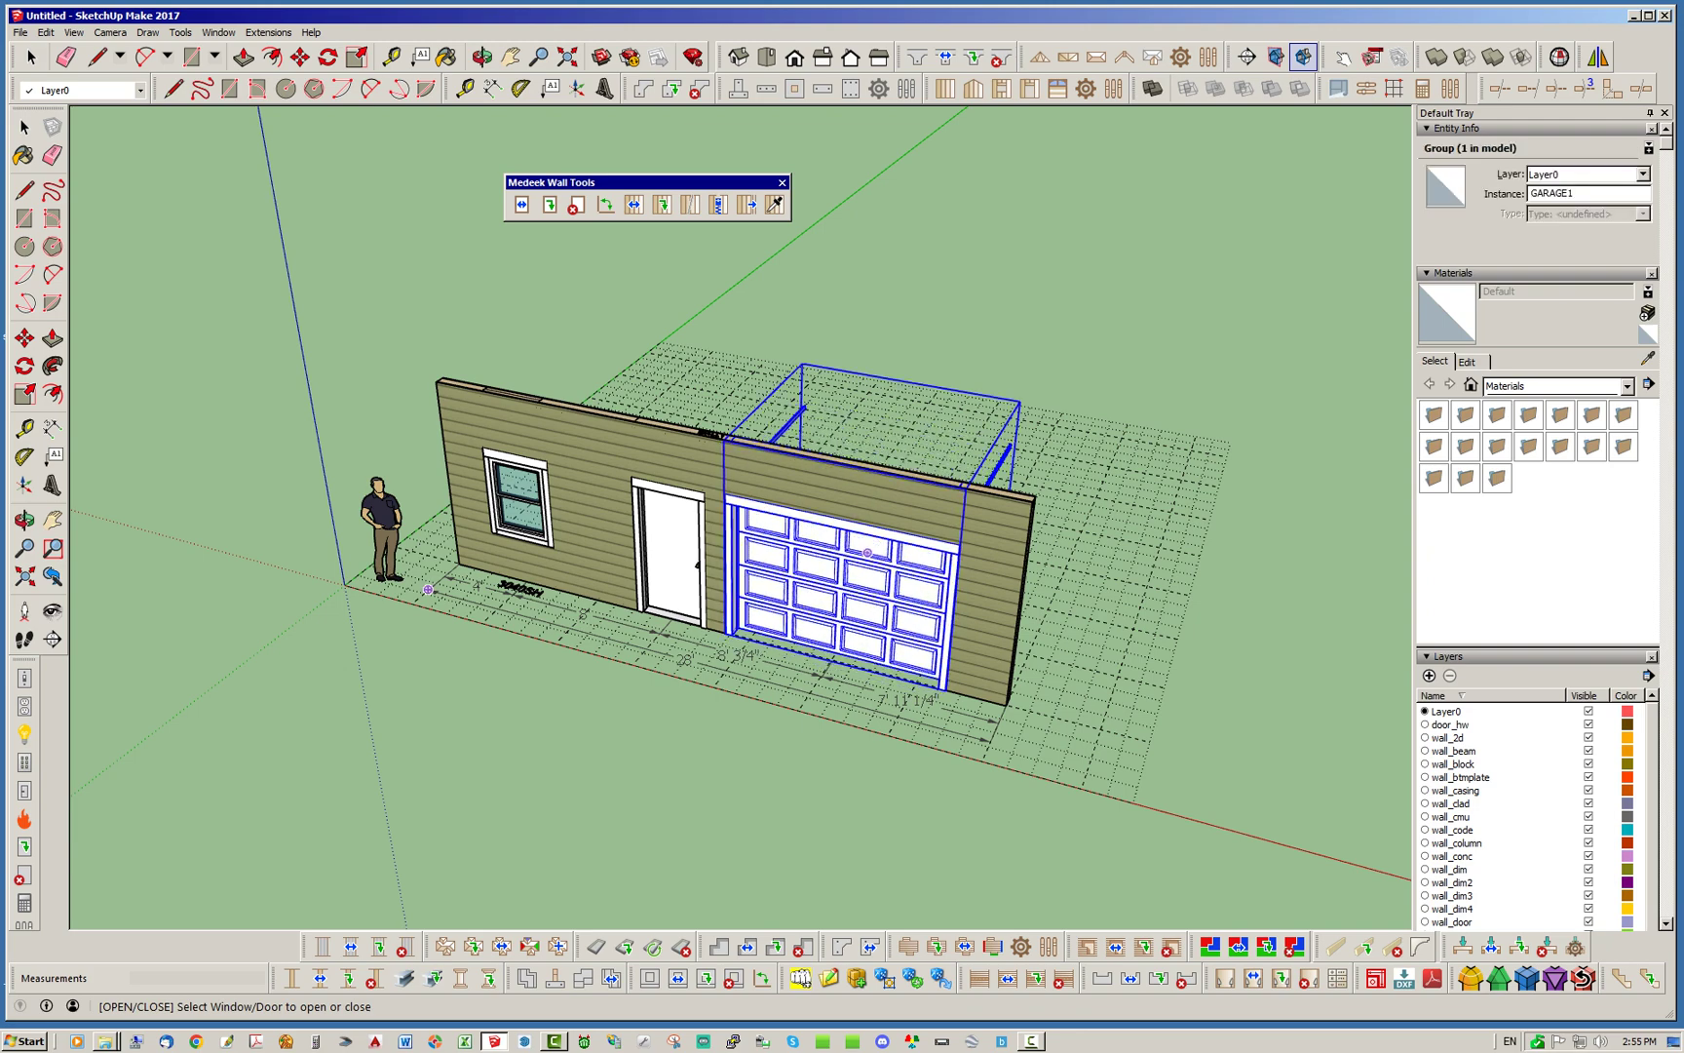
Step: Open and close the entry door again and open the sash of the single-hung window
middle_click_drag(670, 526, 613, 545)
scroll(624, 548, "up", 3)
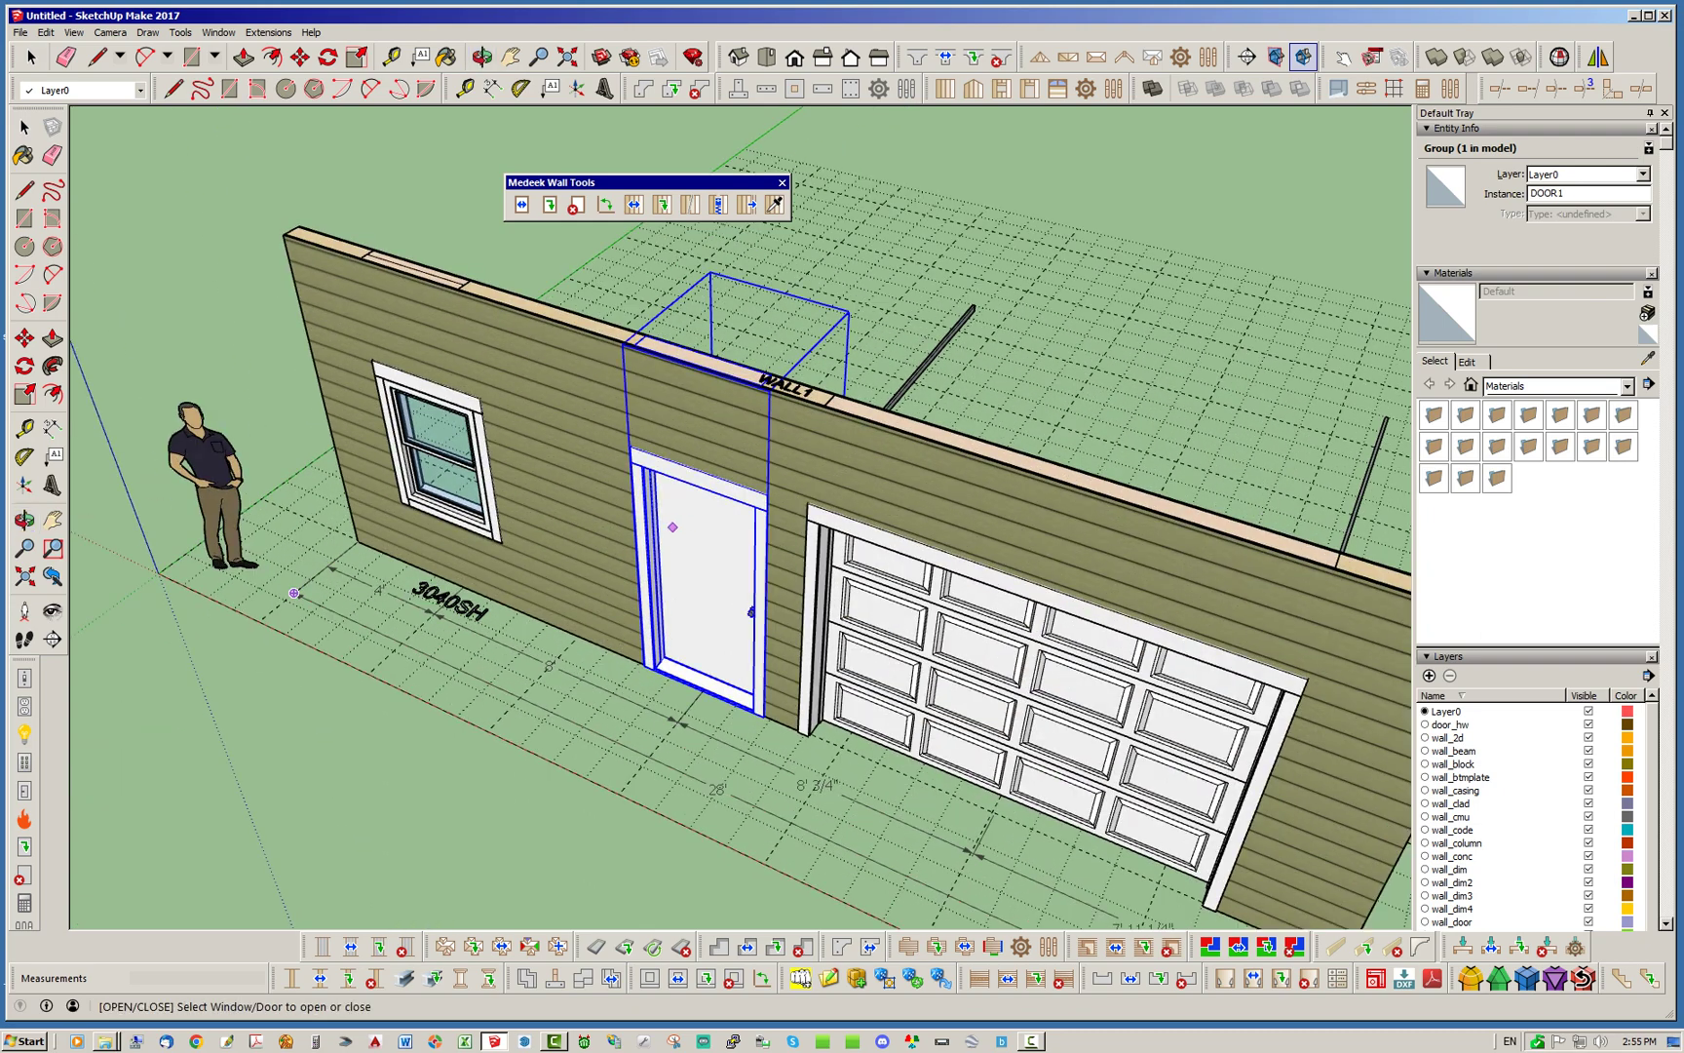
left_click(672, 527)
left_click(692, 521)
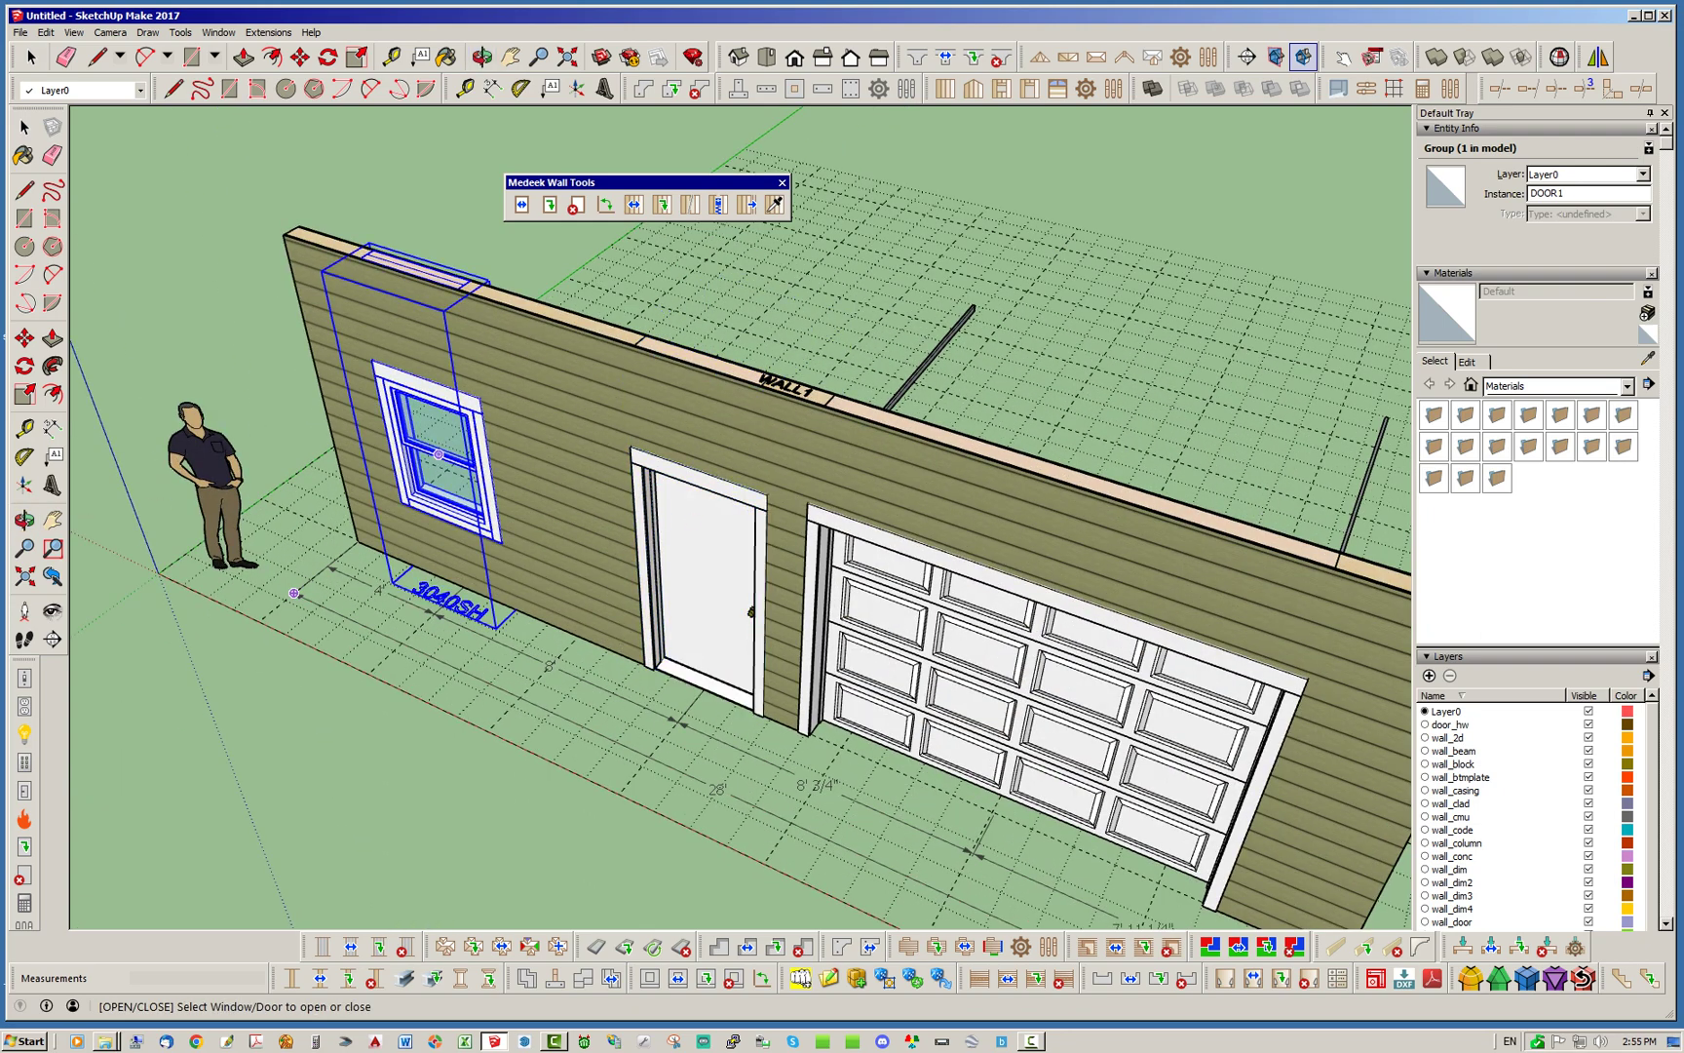
left_click(439, 455)
left_click(444, 425)
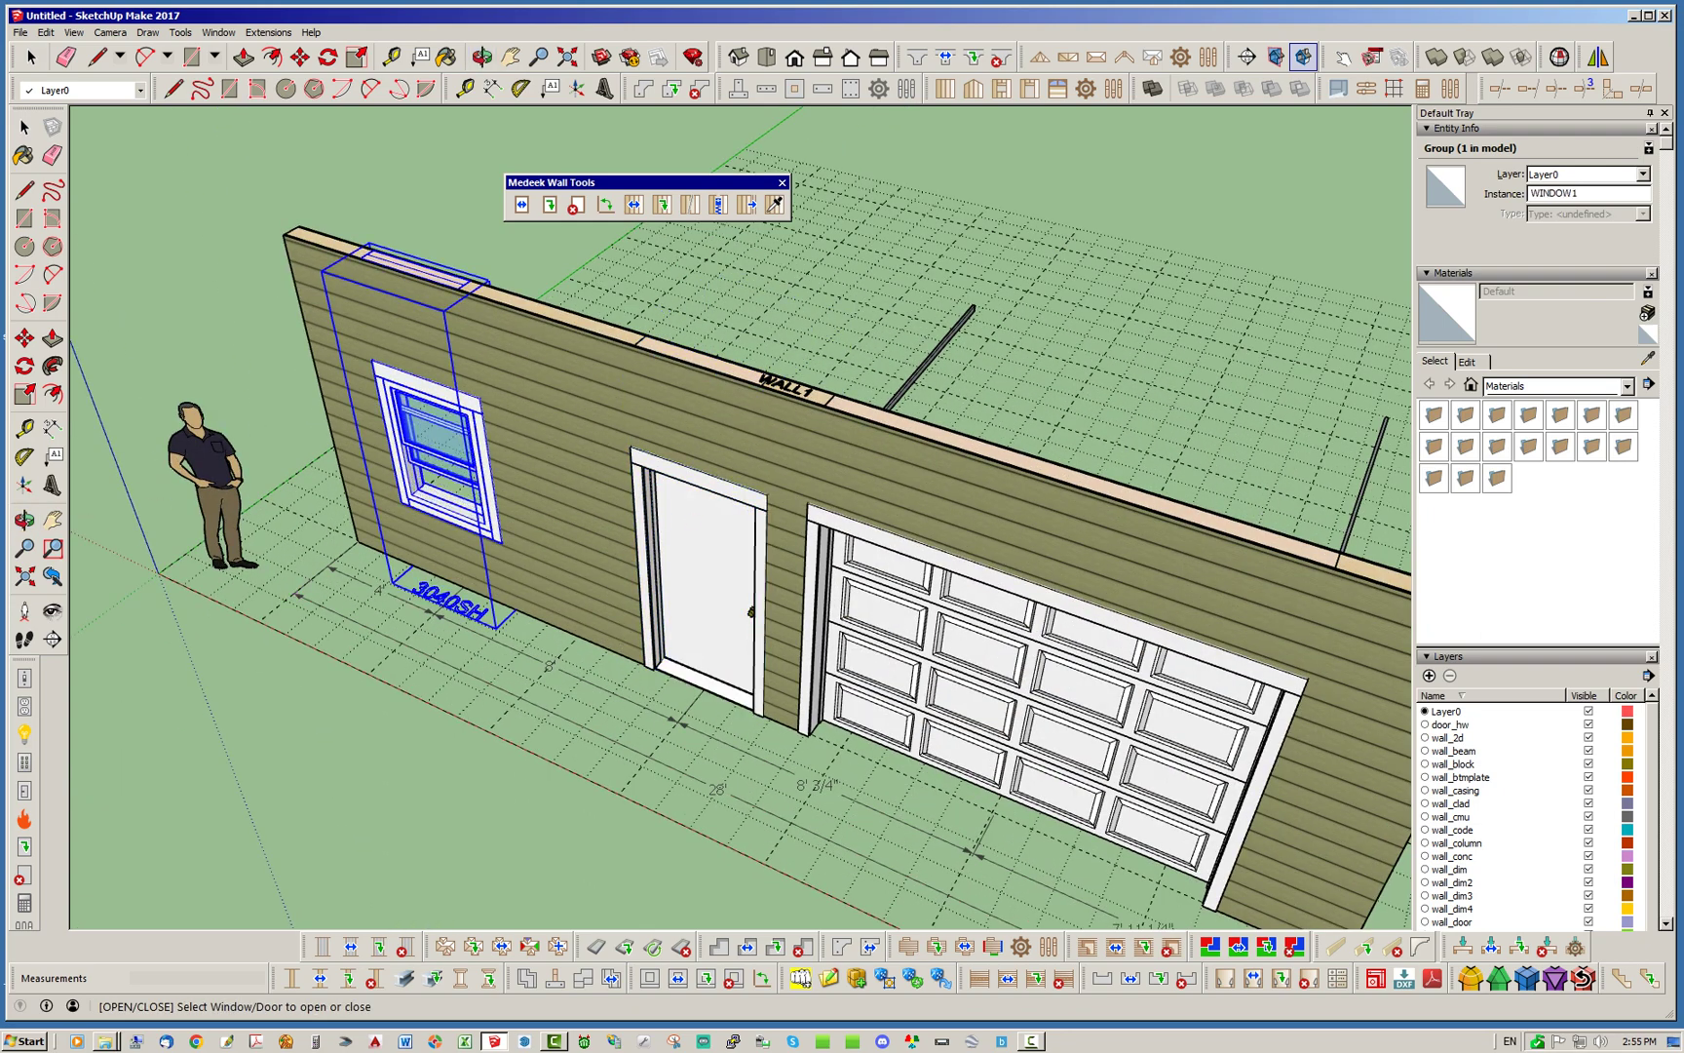
Step: Open the single-hung window, the entry door and the garage door with the Open/Close tool
left_click(445, 426)
left_click(701, 571)
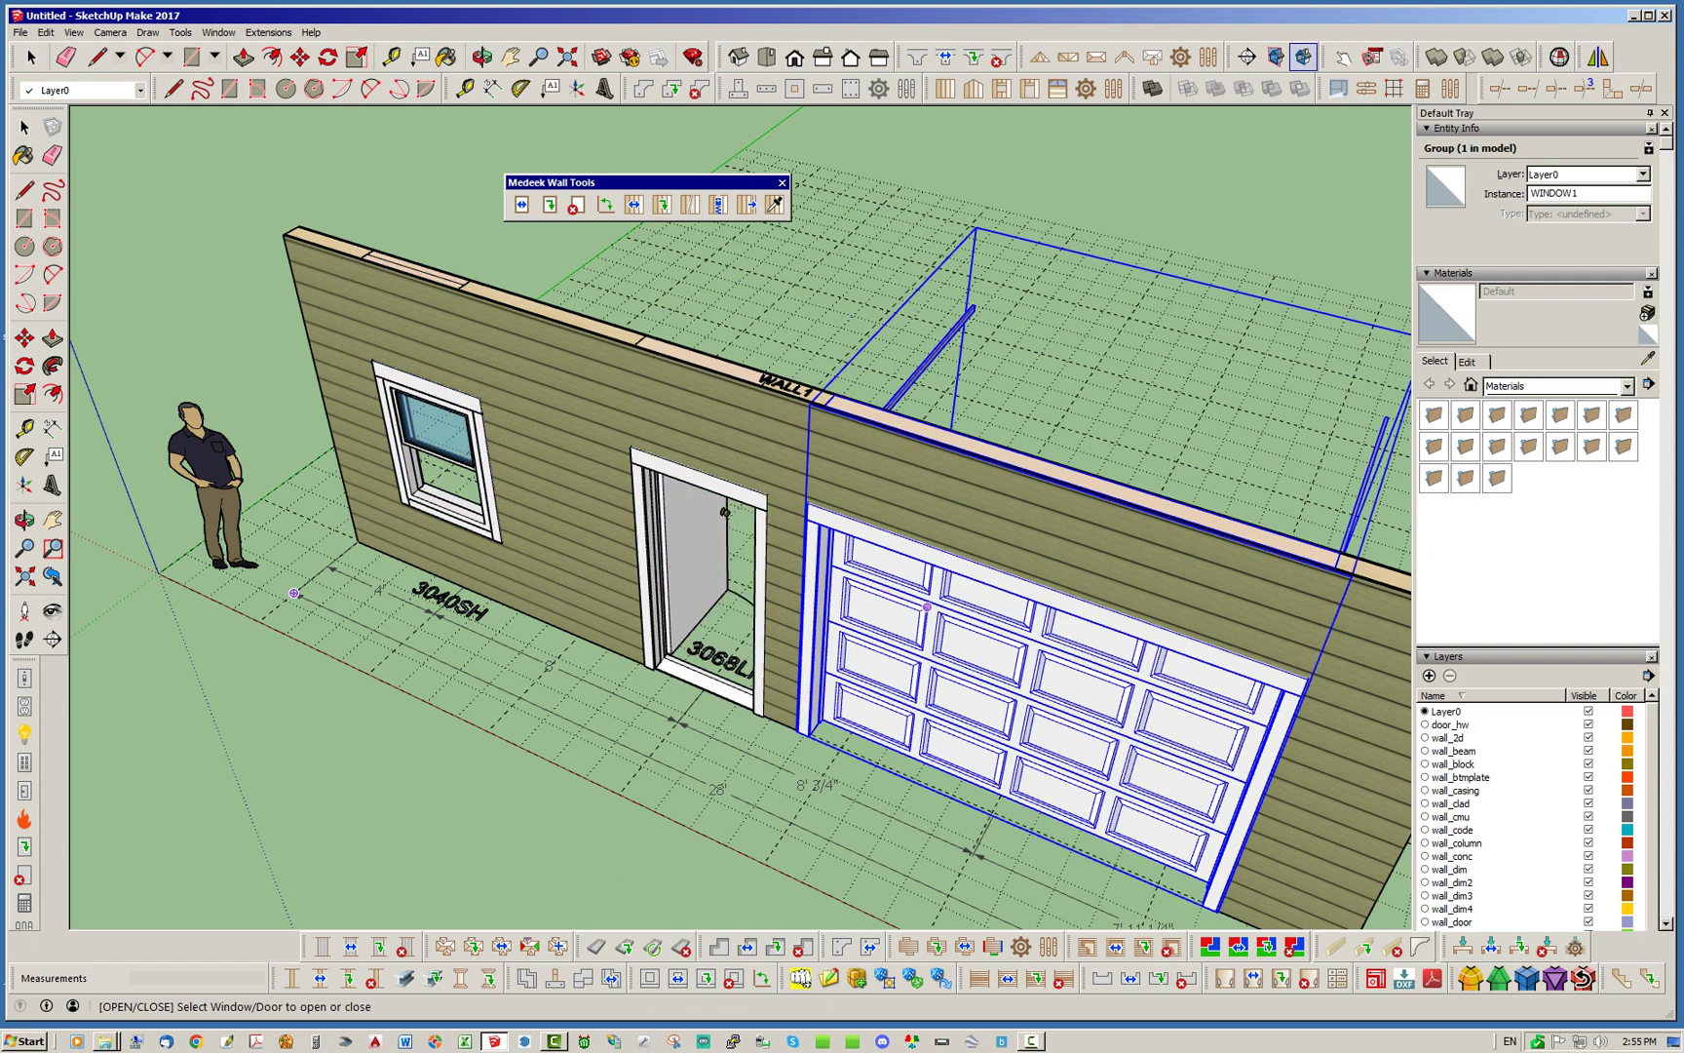
left_click(931, 604)
key("space")
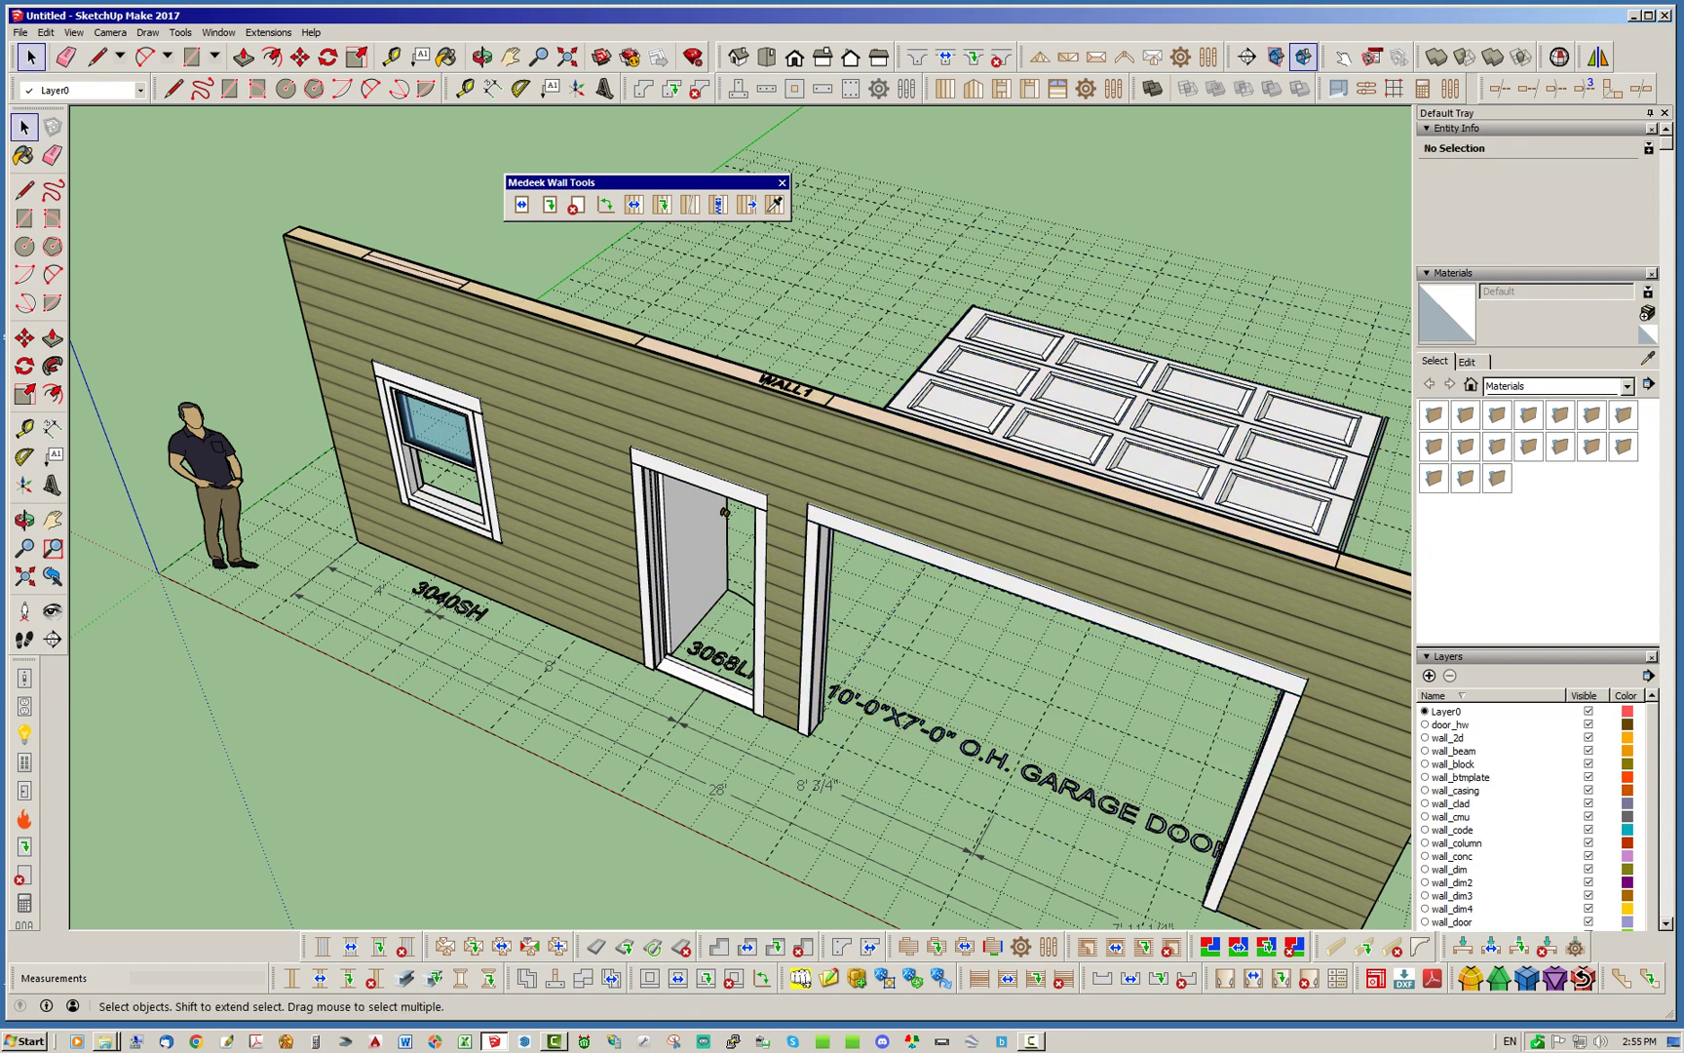
Step: Regenerate the wall assembly to reset the window, entry door and garage door to closed
right_click(563, 373)
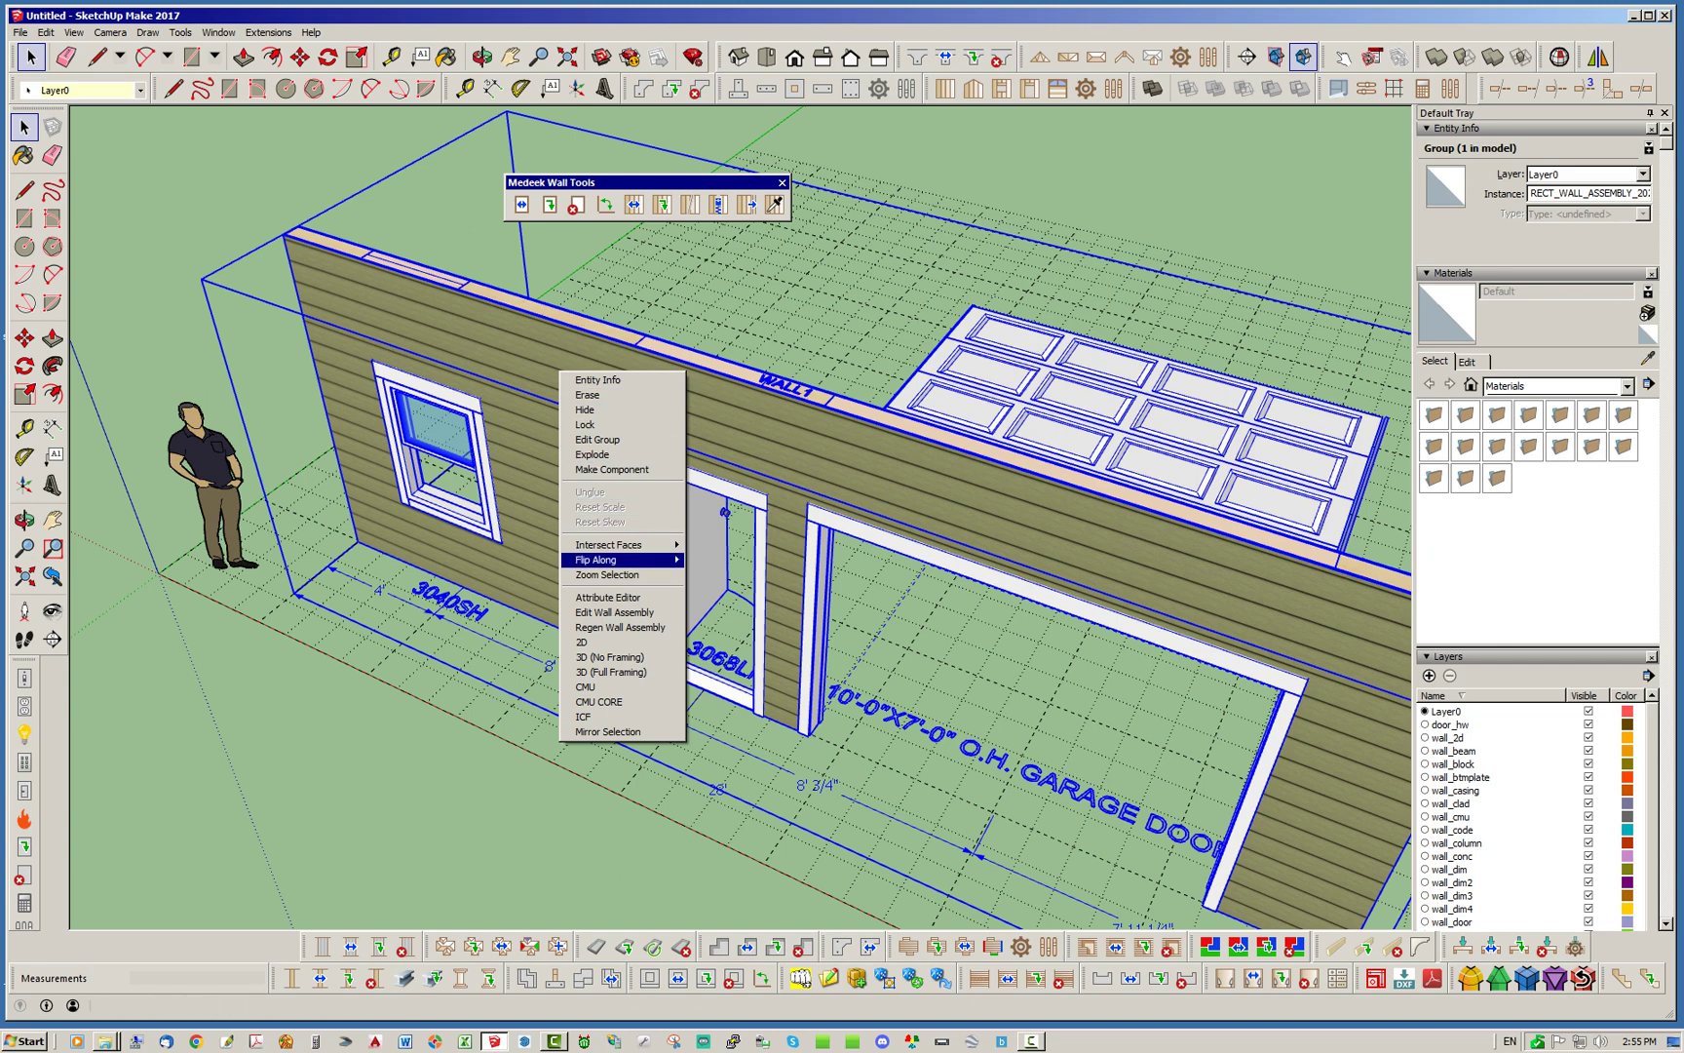
left_click(619, 627)
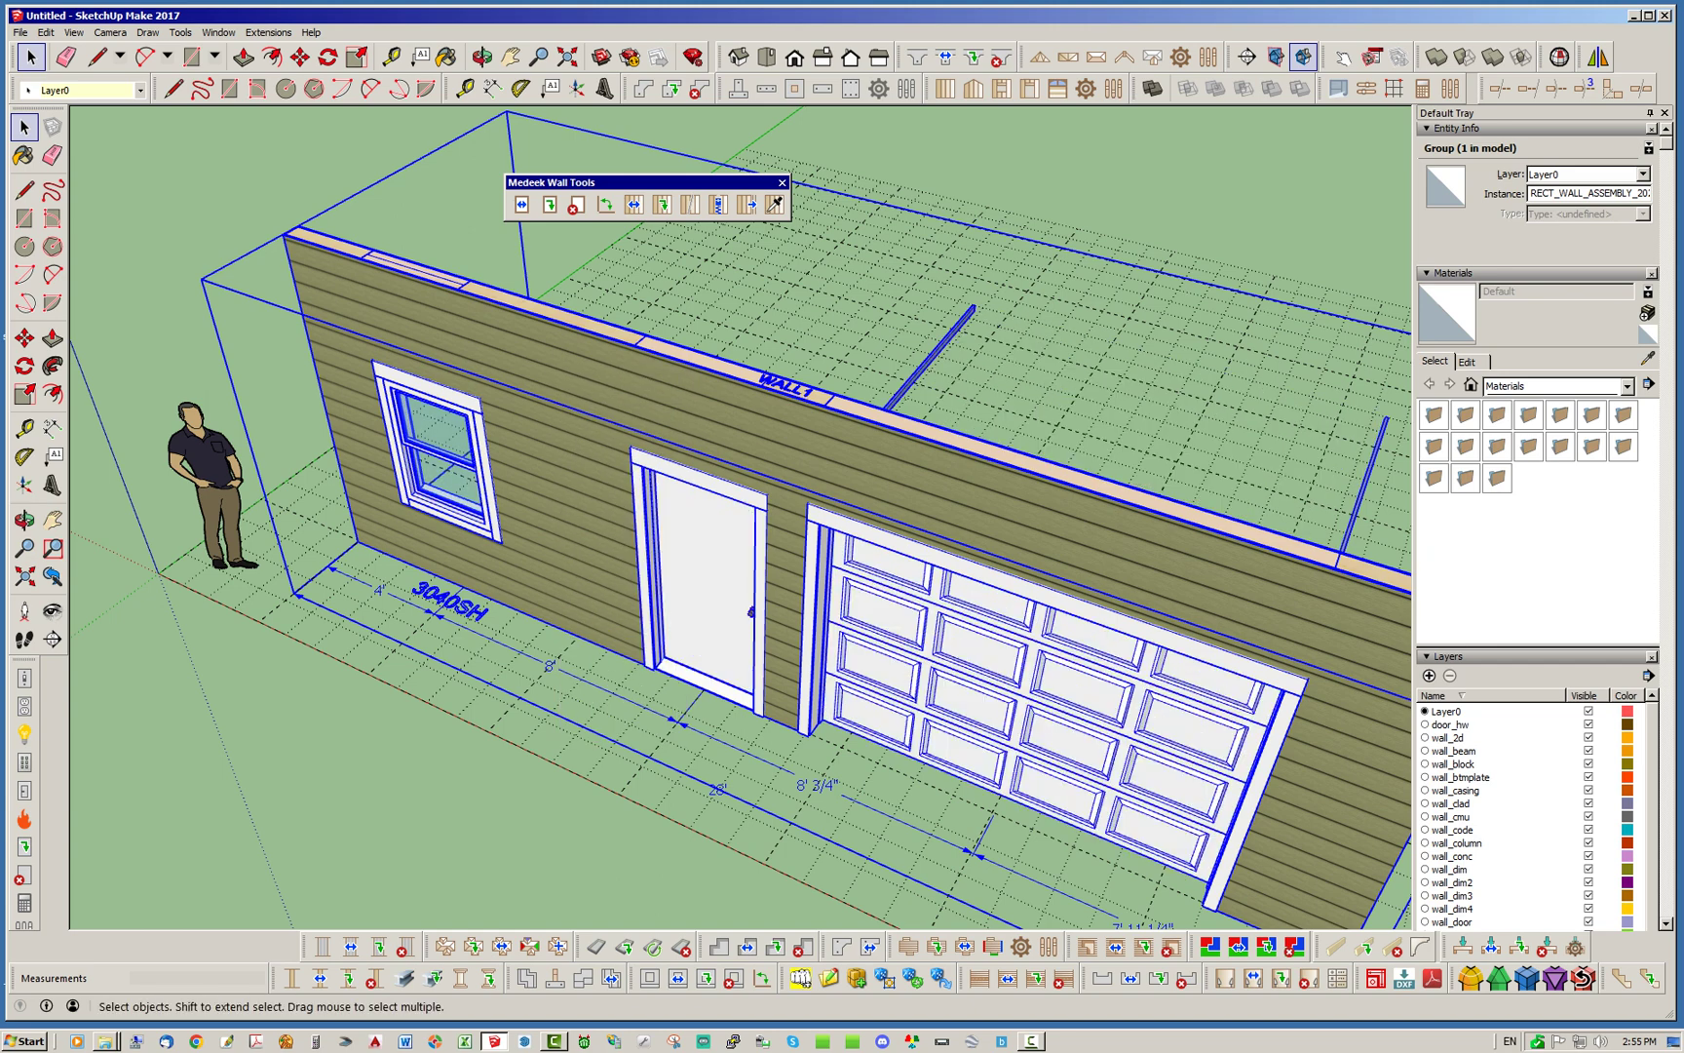
key("ctrl+t")
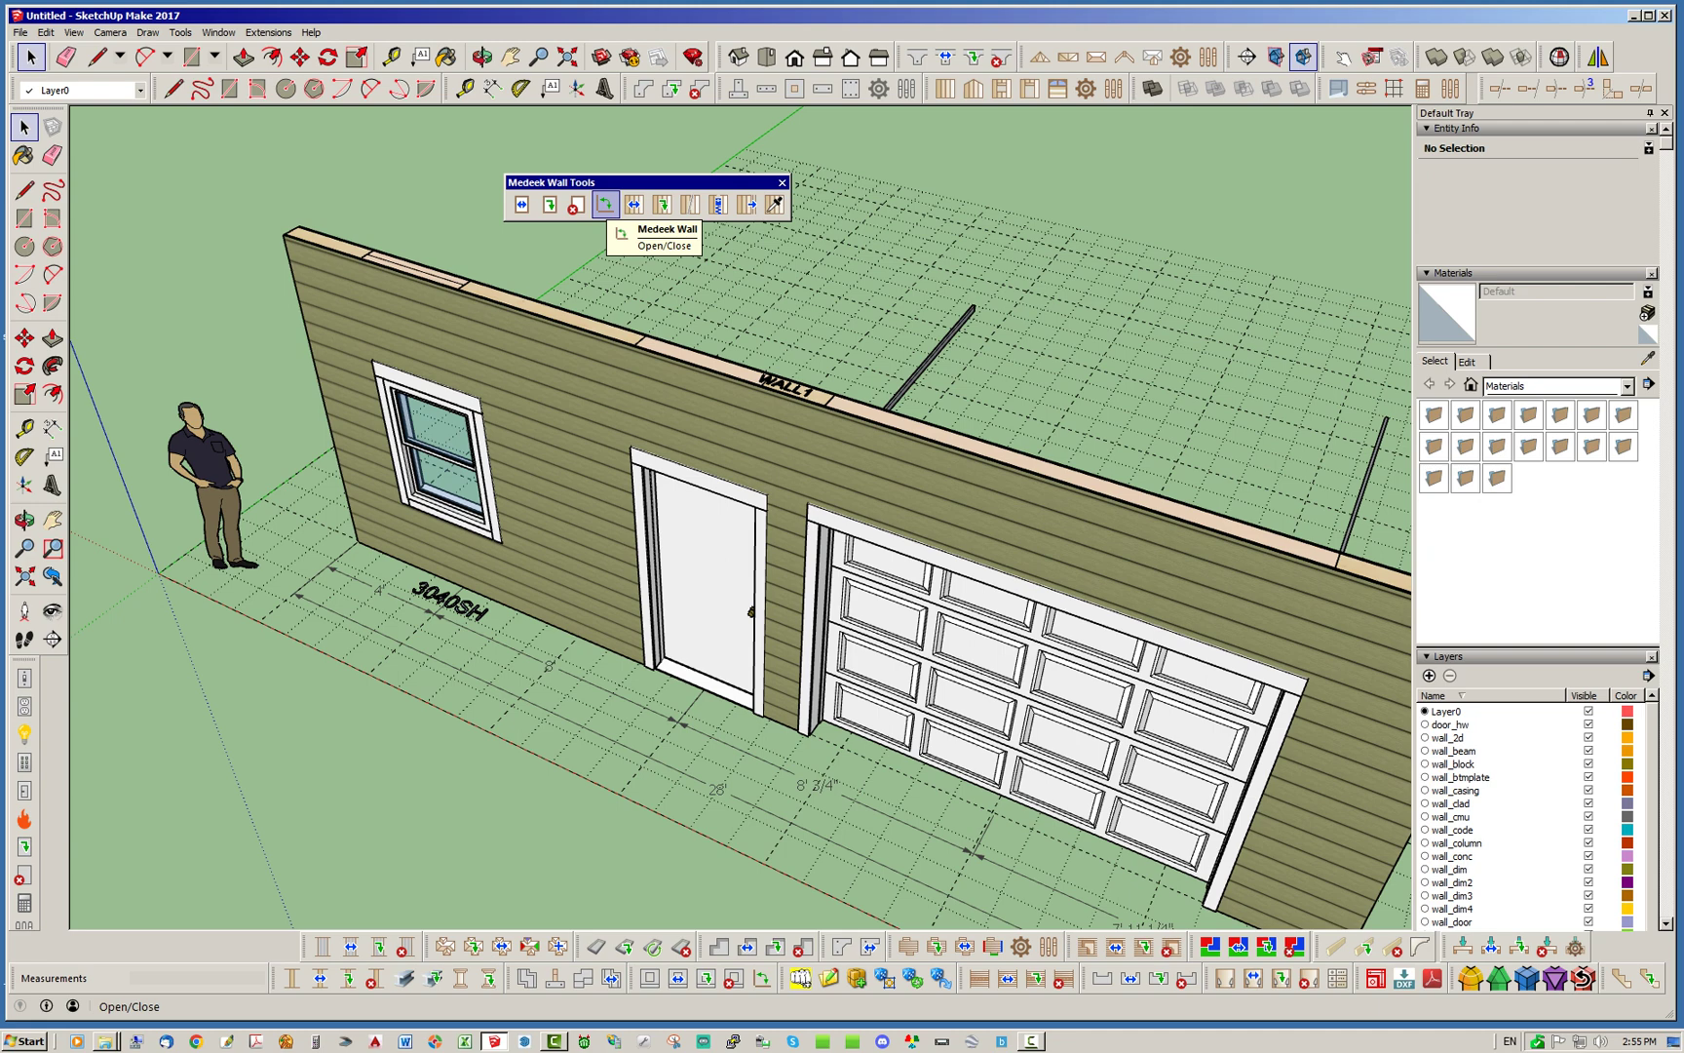
Step: Open the entry door and the window sash, leaving the garage door closed
left_click(605, 204)
left_click(711, 566)
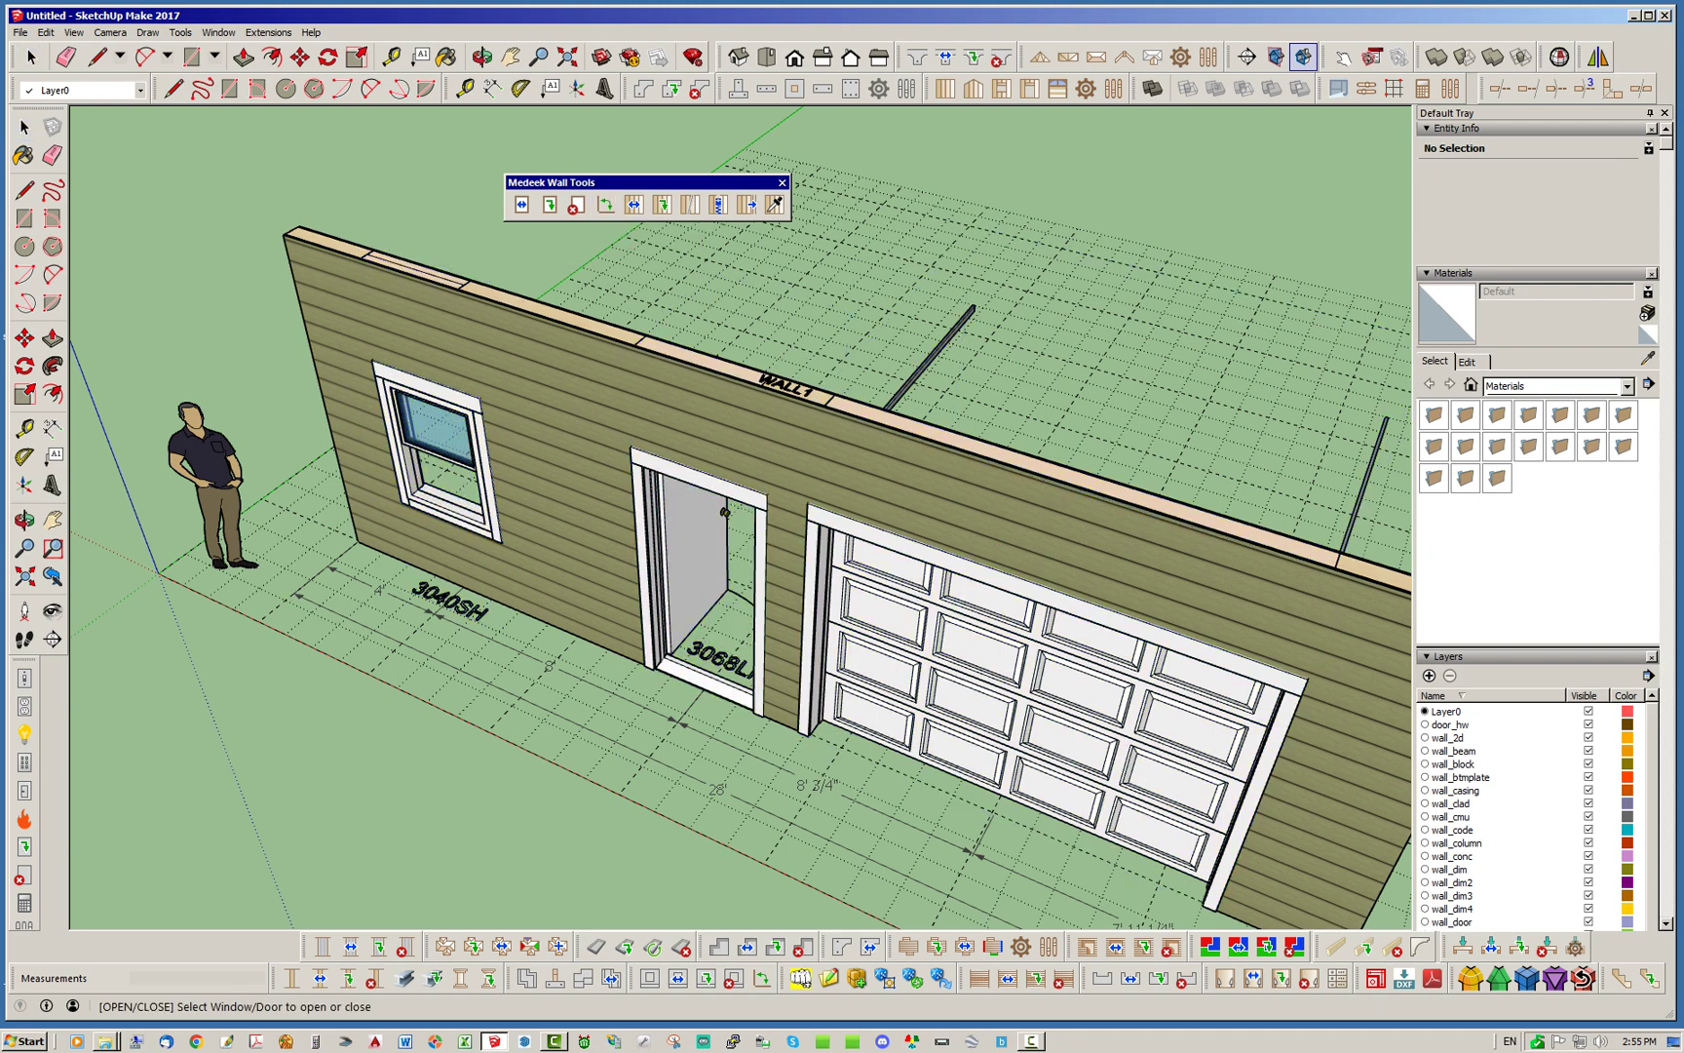
key("space")
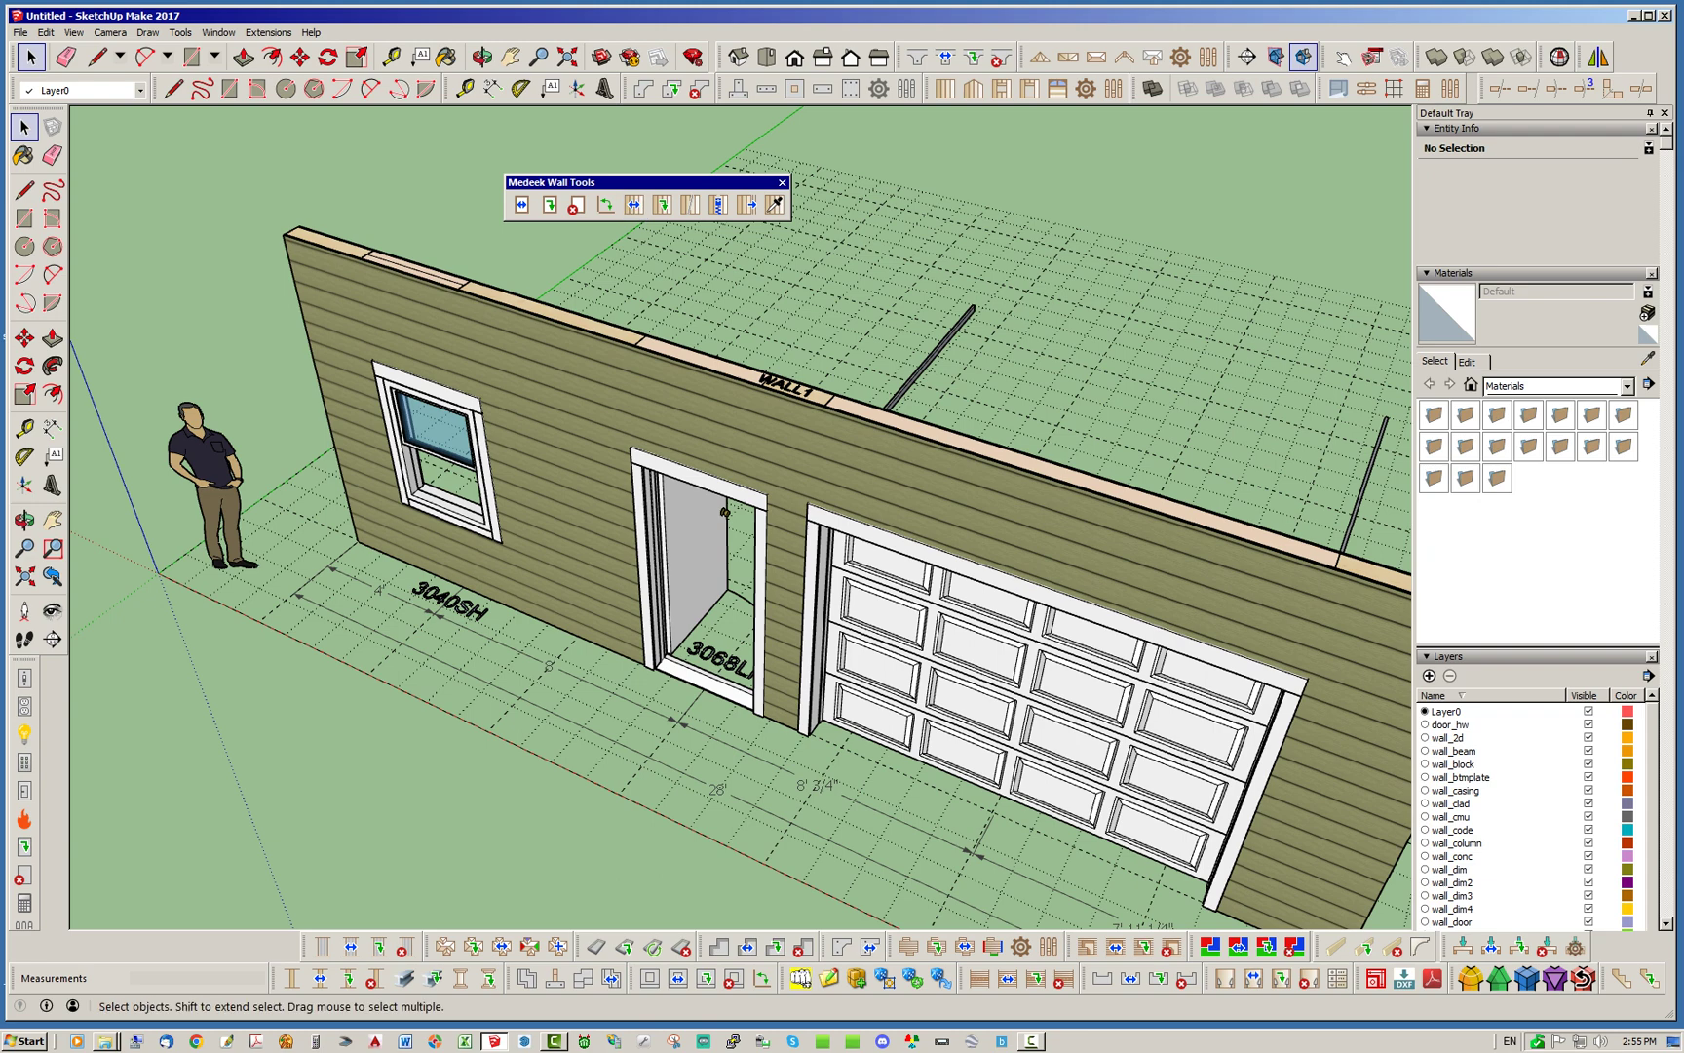
Step: Regenerate the wall assembly again to close the entry door and window, and clear the selection
right_click(702, 434)
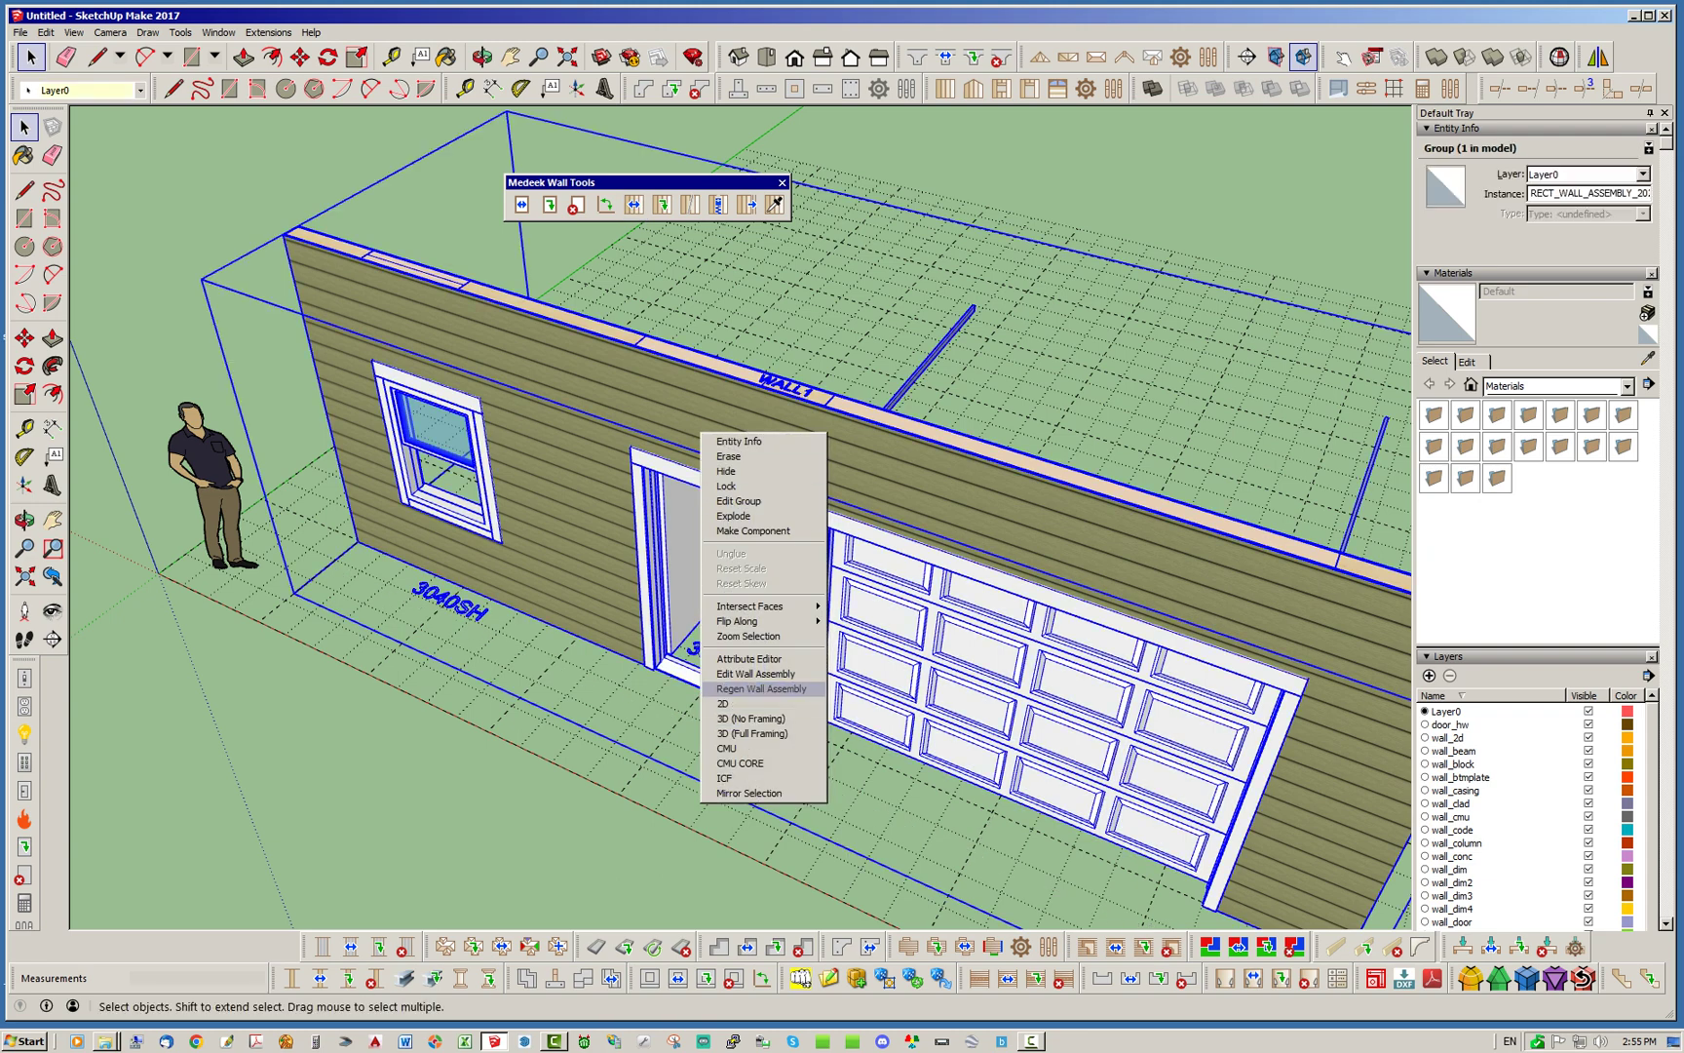
left_click(761, 688)
key("ctrl+t")
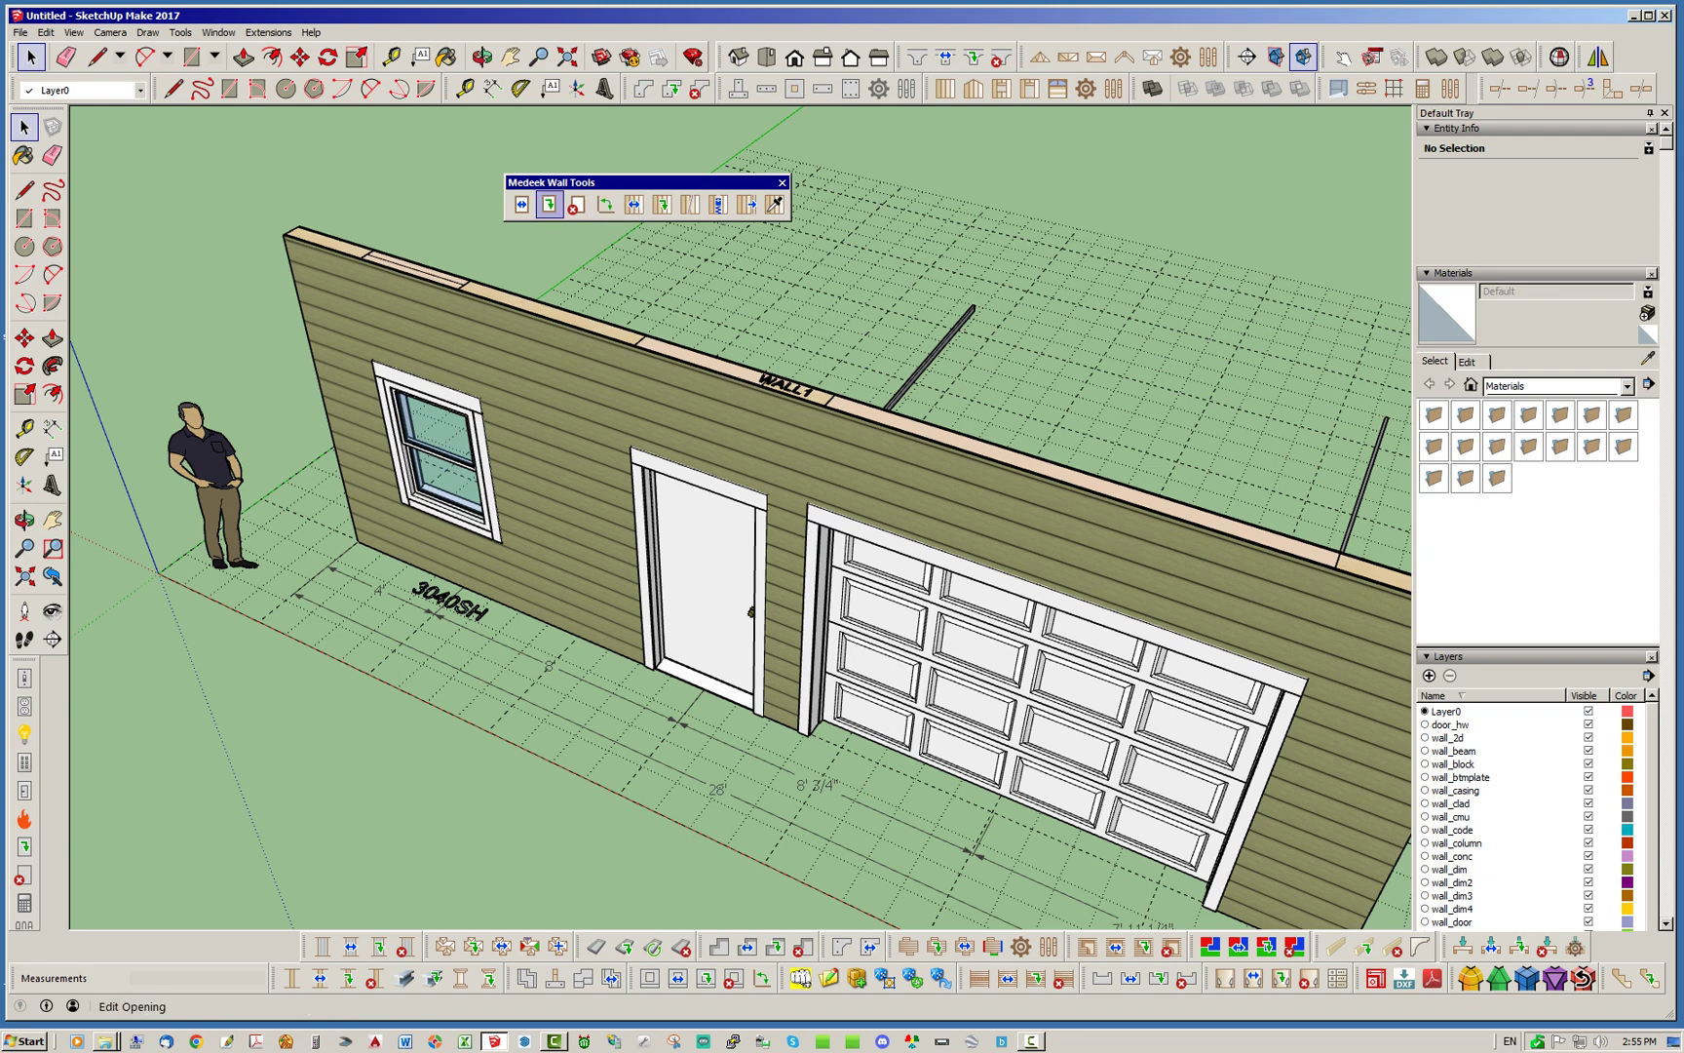
Step: Edit the entry door opening, change its door type to Half Glass and update the assembly
left_click(548, 204)
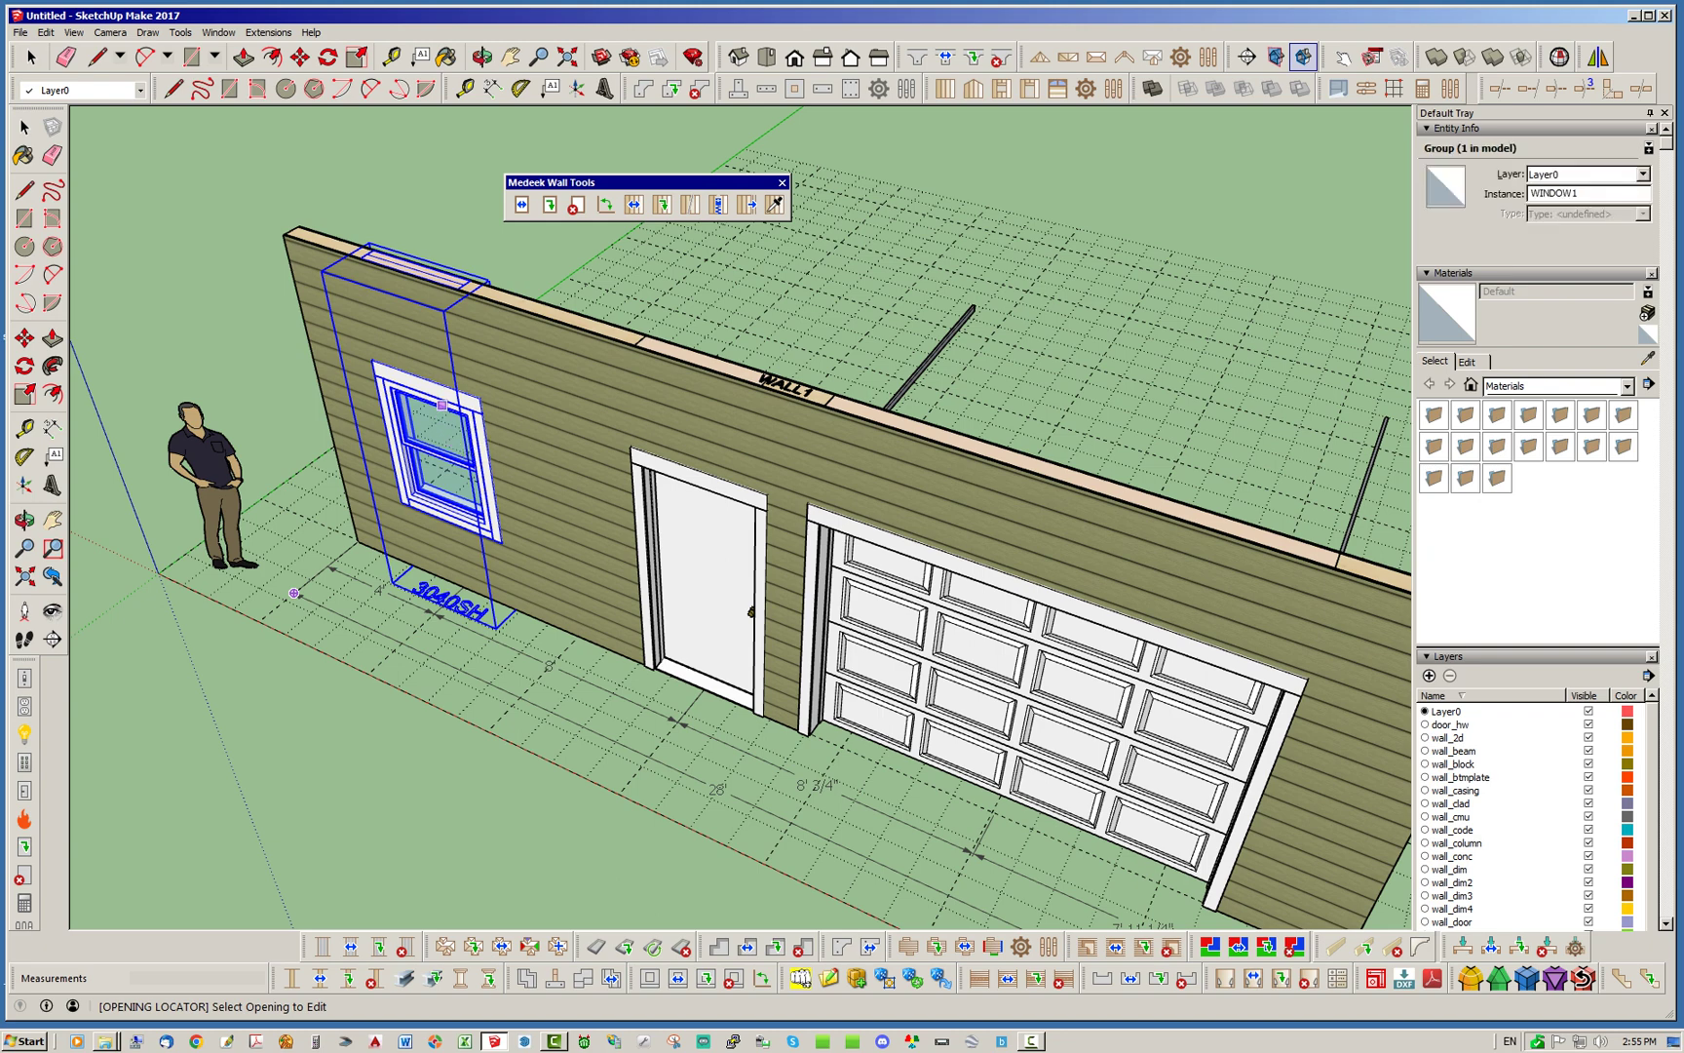
left_click(439, 410)
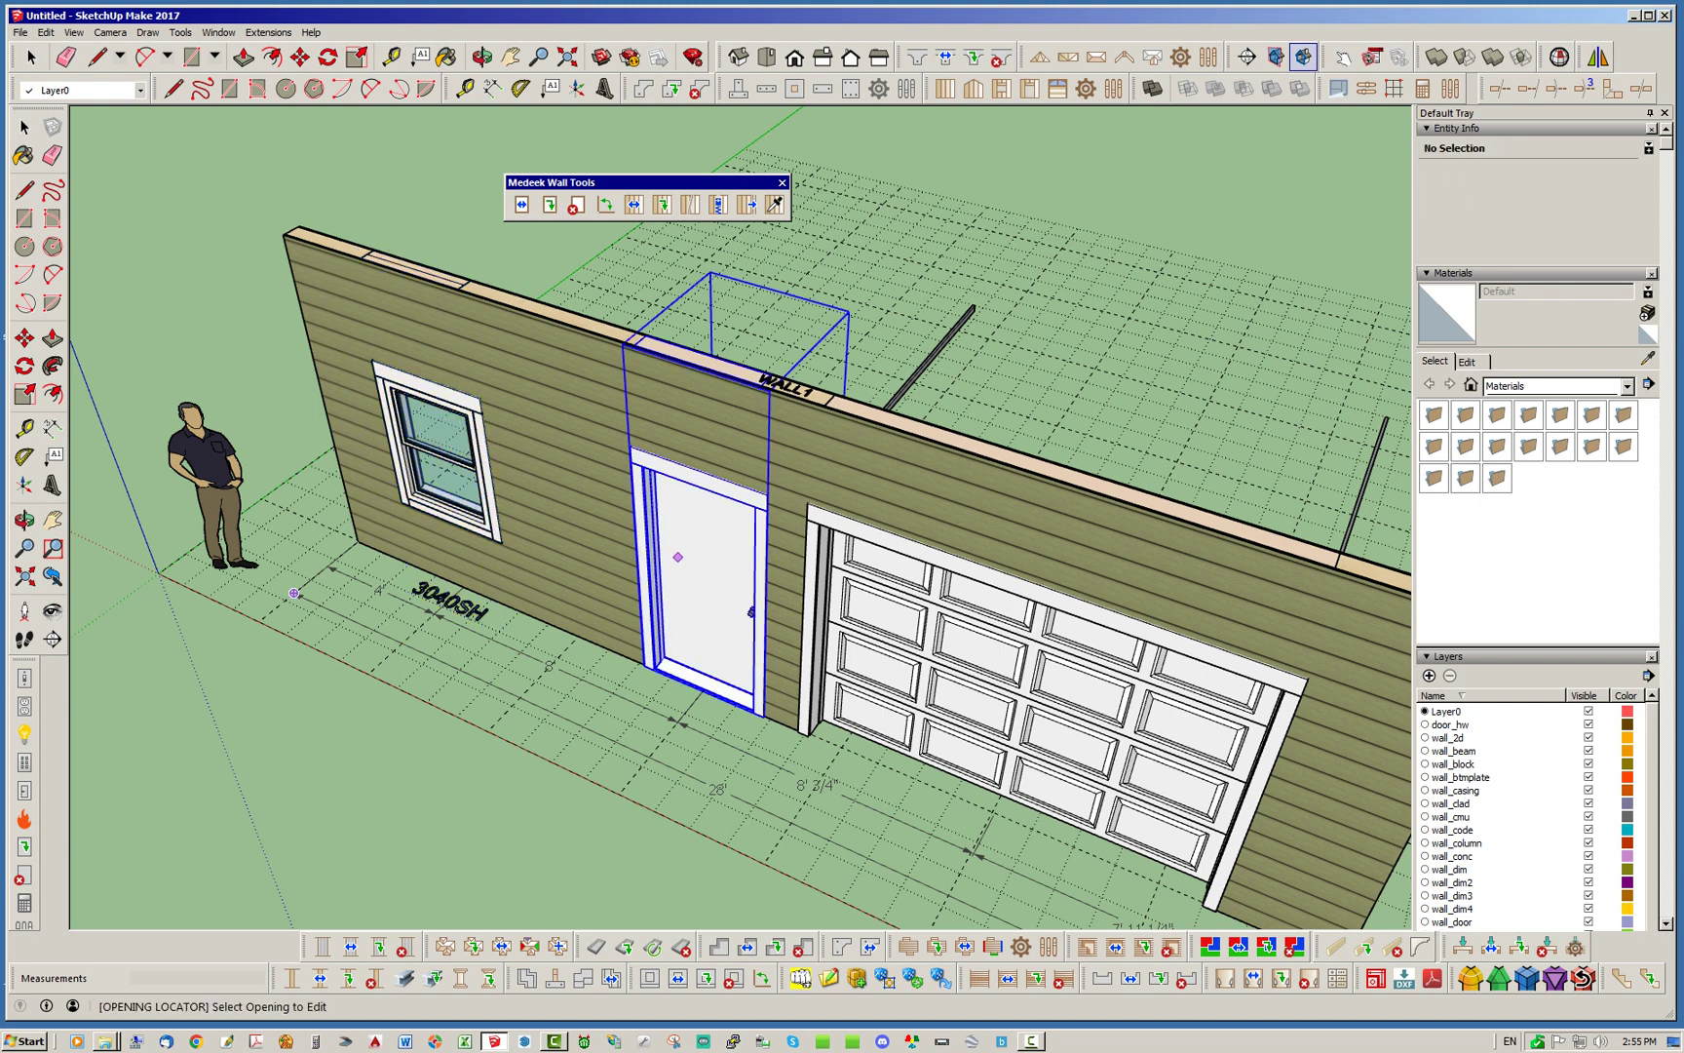
left_click(703, 585)
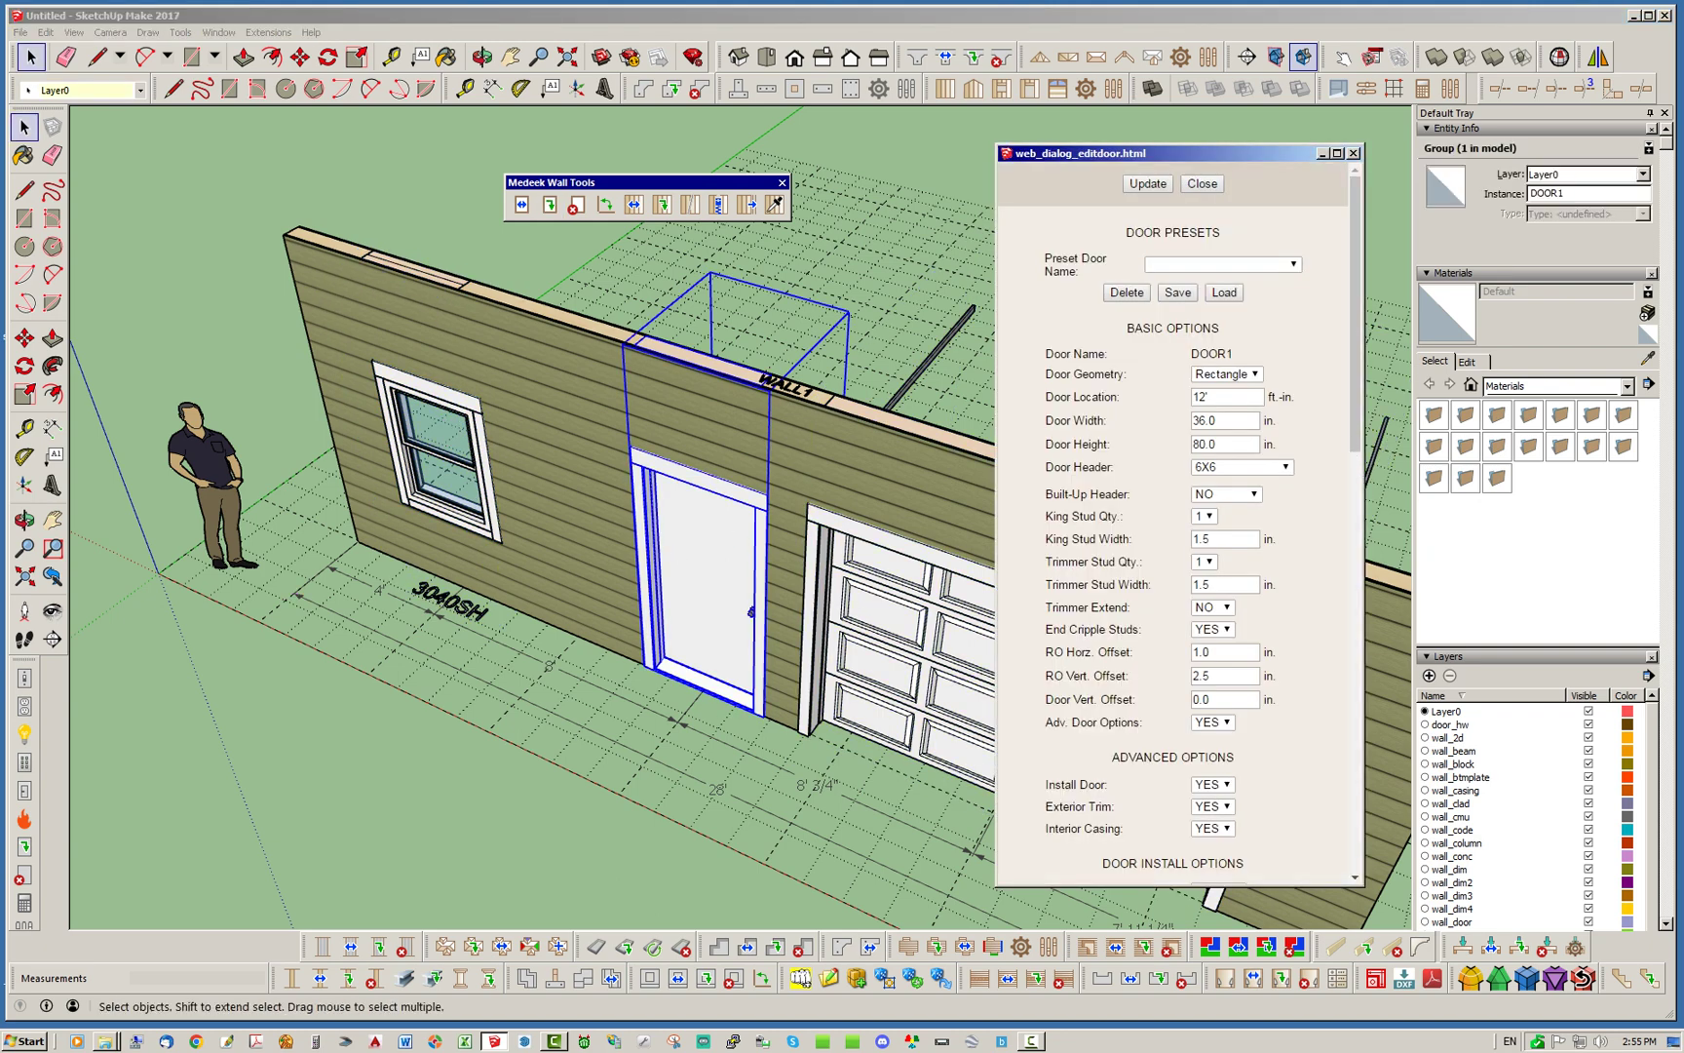
scroll(1175, 546, "down", 5)
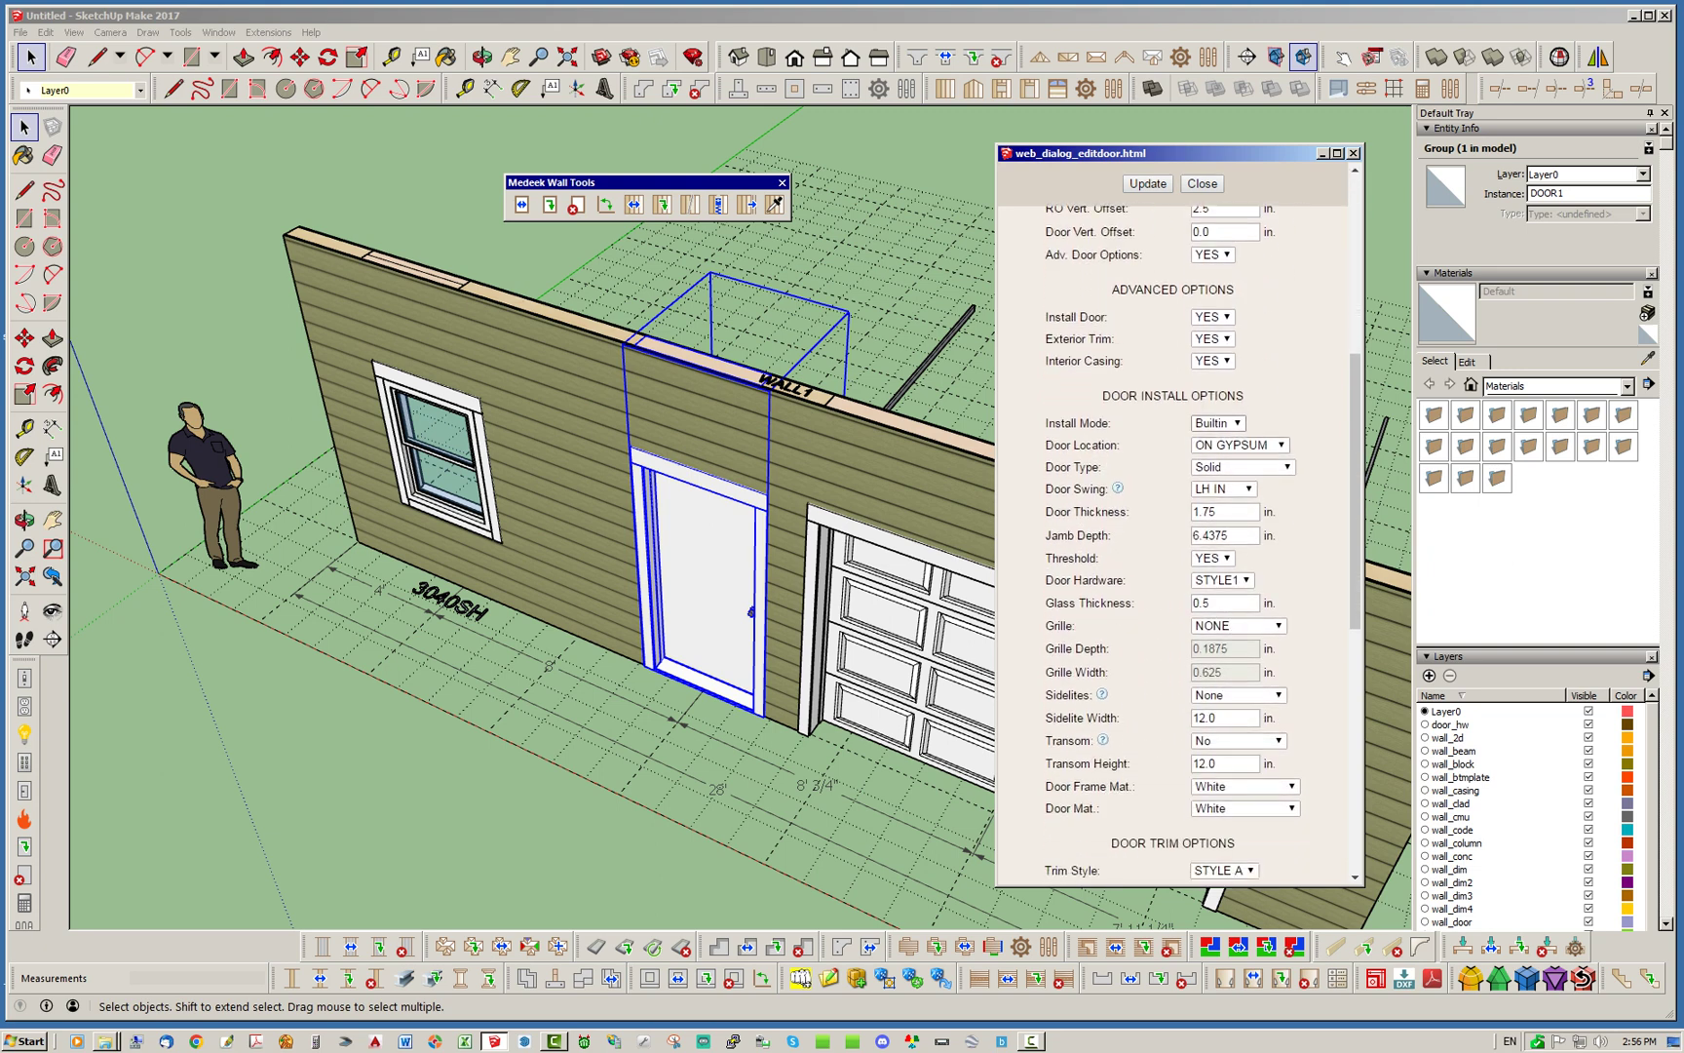
left_click(1240, 467)
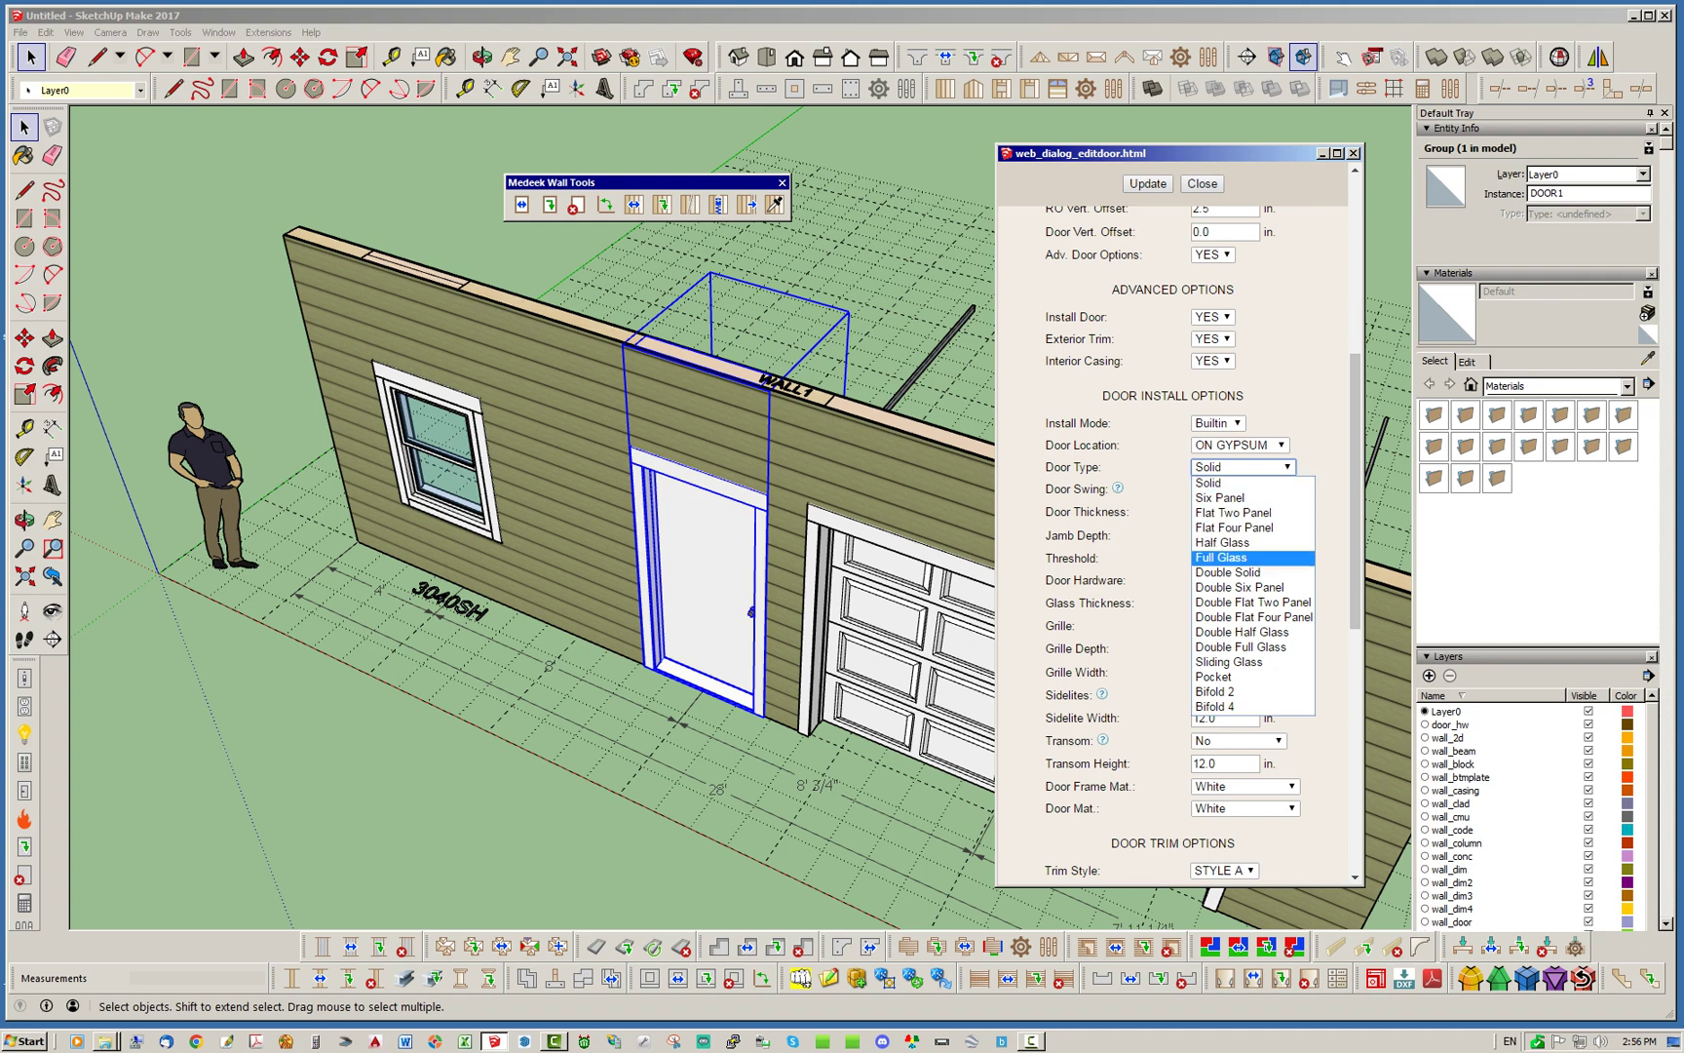
left_click(1222, 542)
left_click(1148, 183)
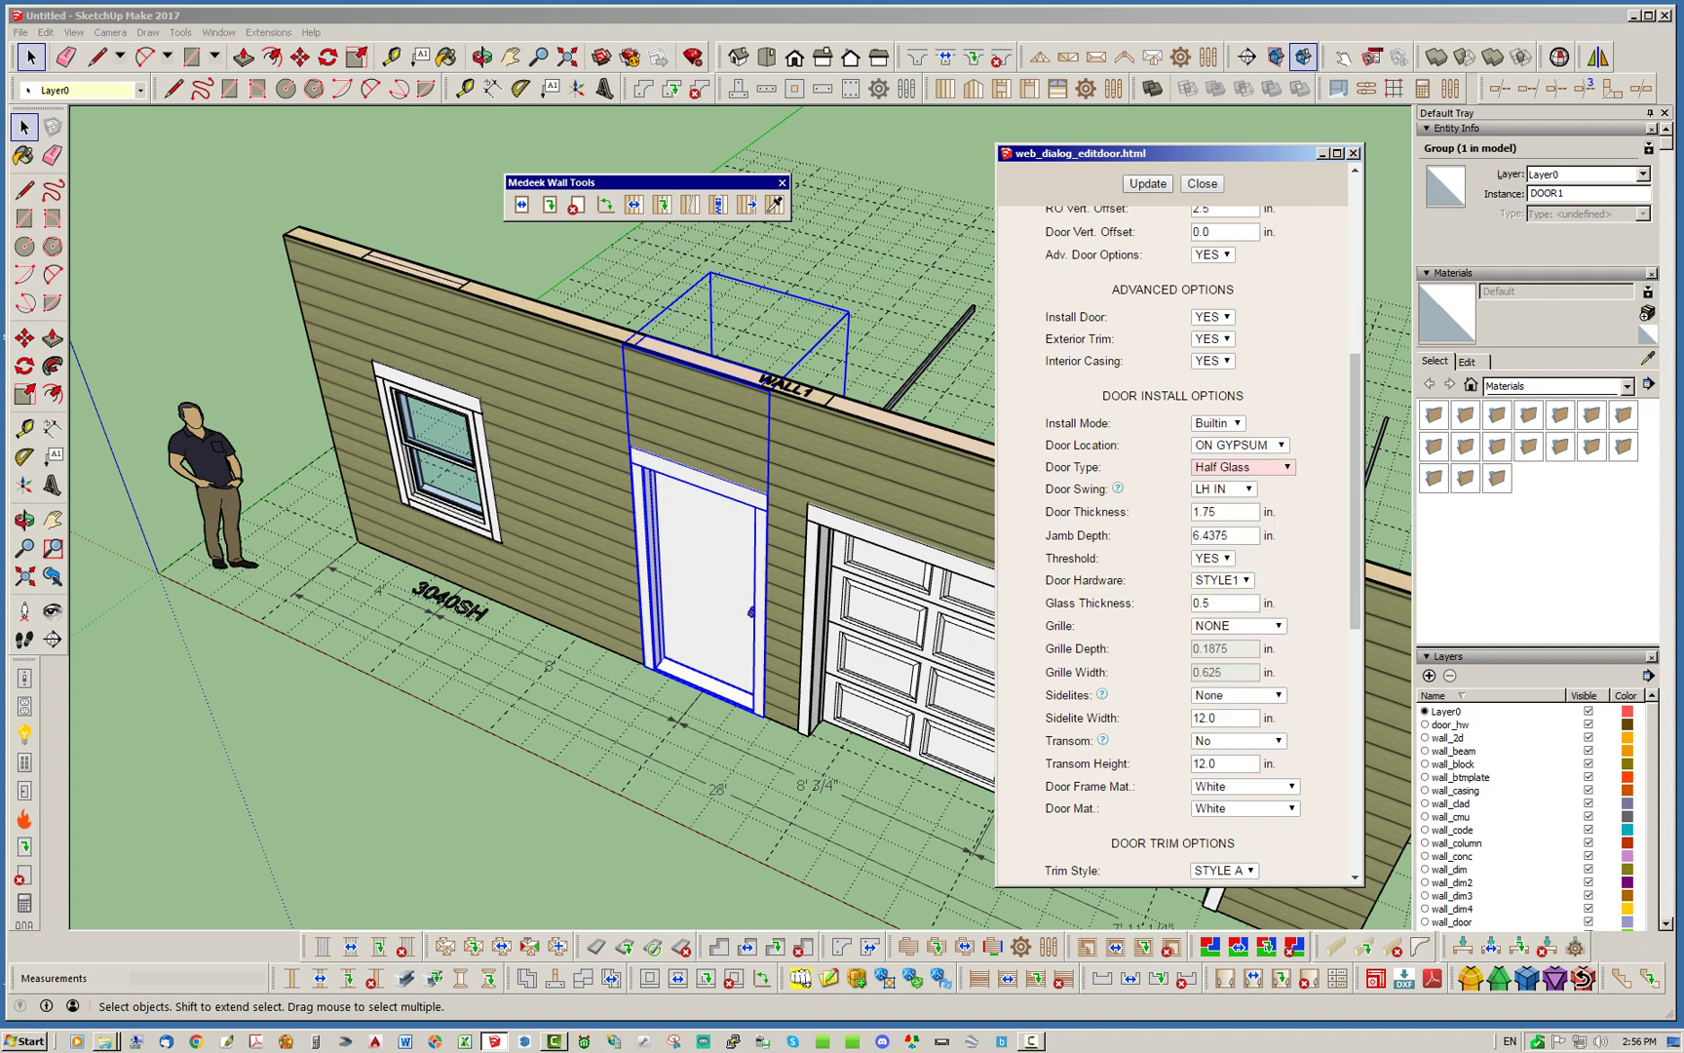
left_click(1202, 184)
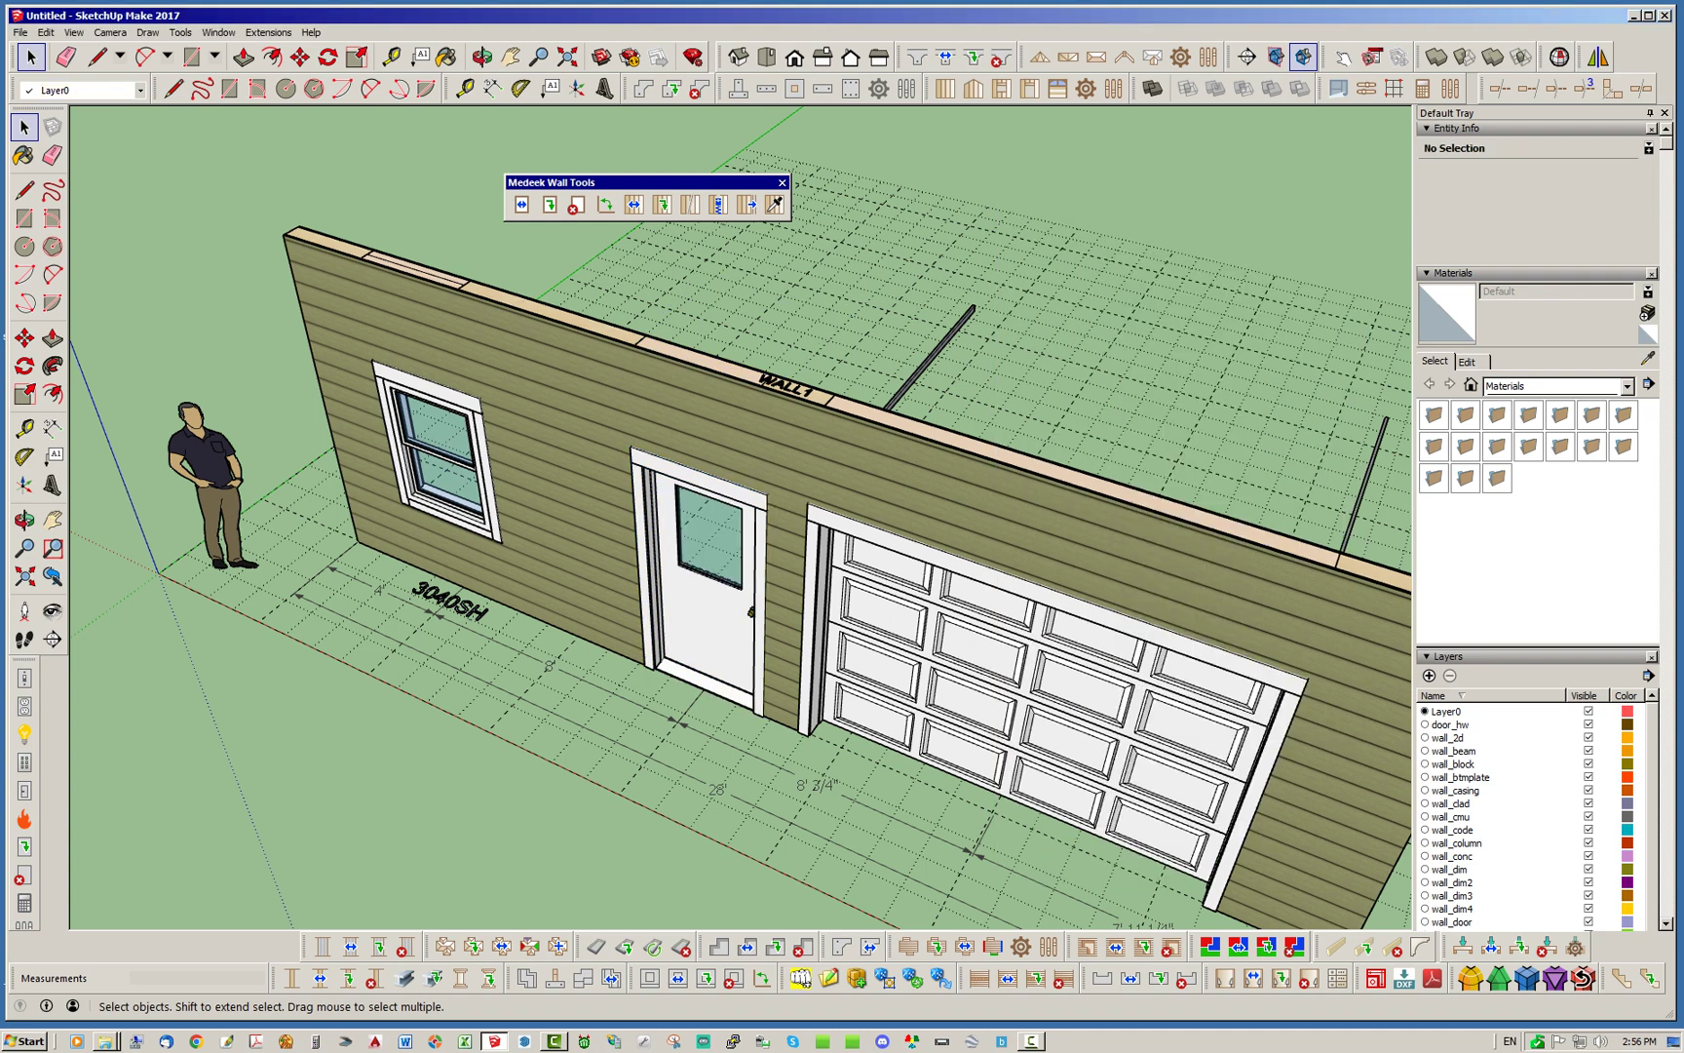
Step: Edit the garage door opening, change its door type to Flat Panel and update the assembly
scroll(380, 488, "down", 2)
scroll(1028, 623, "up", 3)
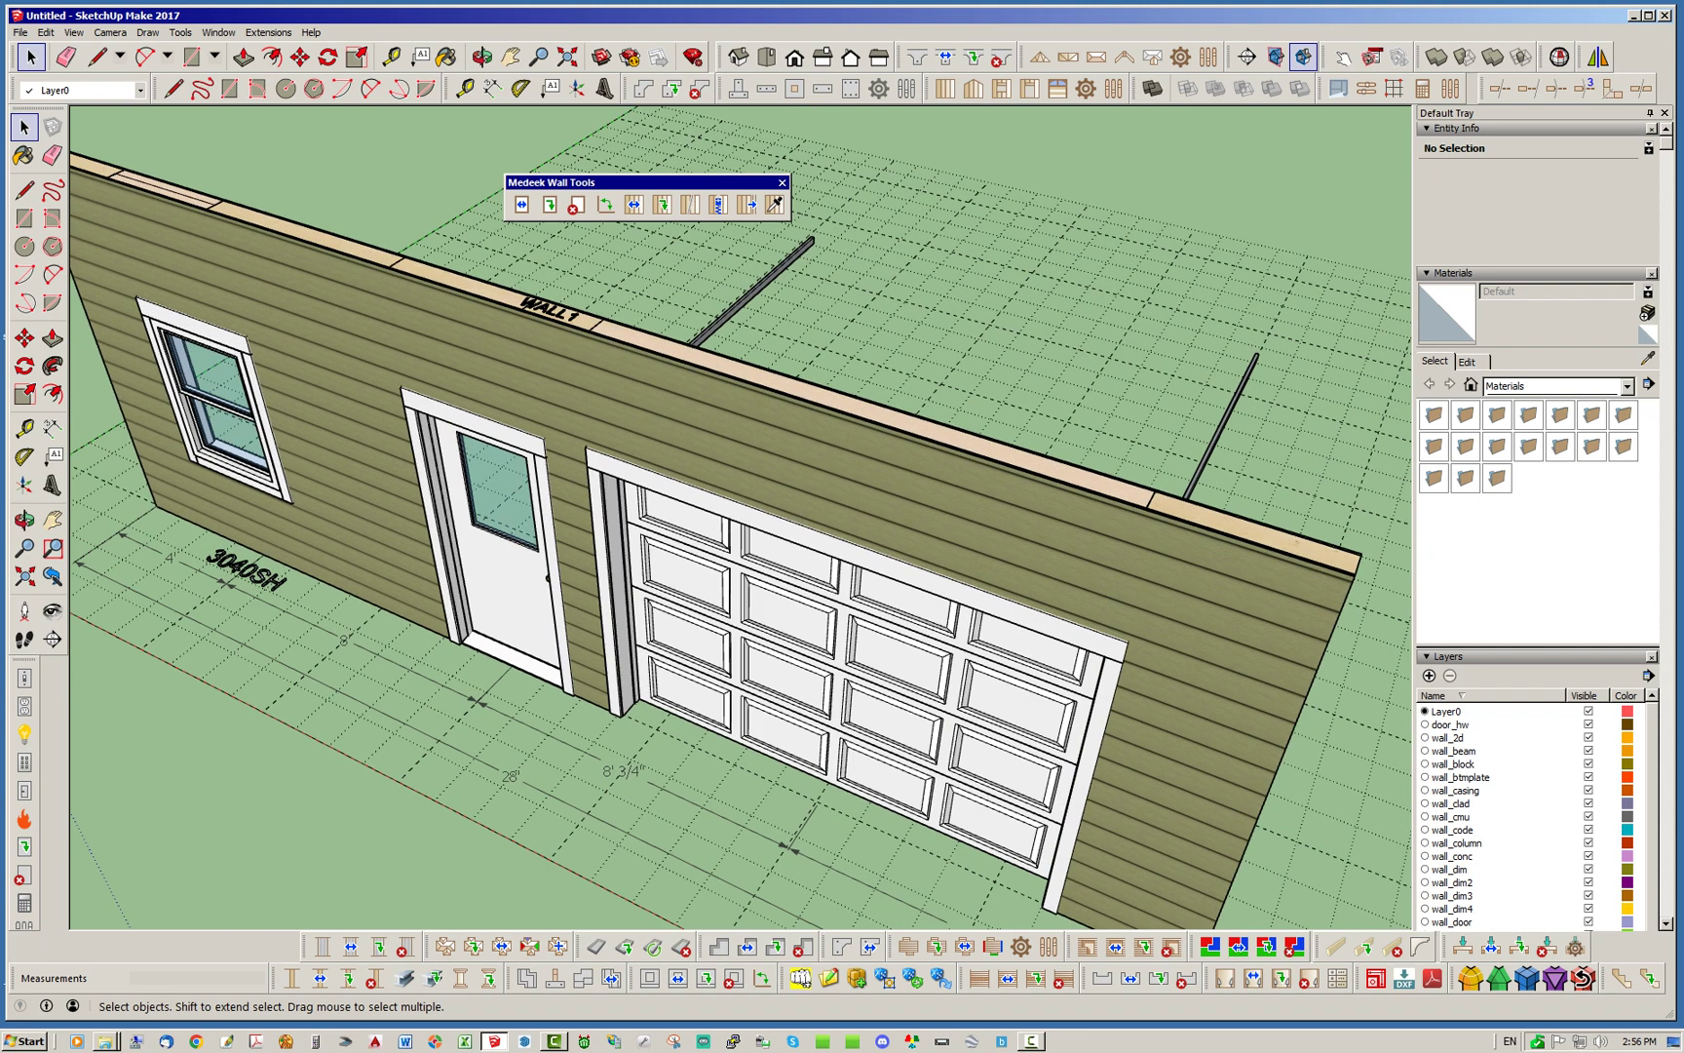
left_click(549, 205)
left_click(741, 584)
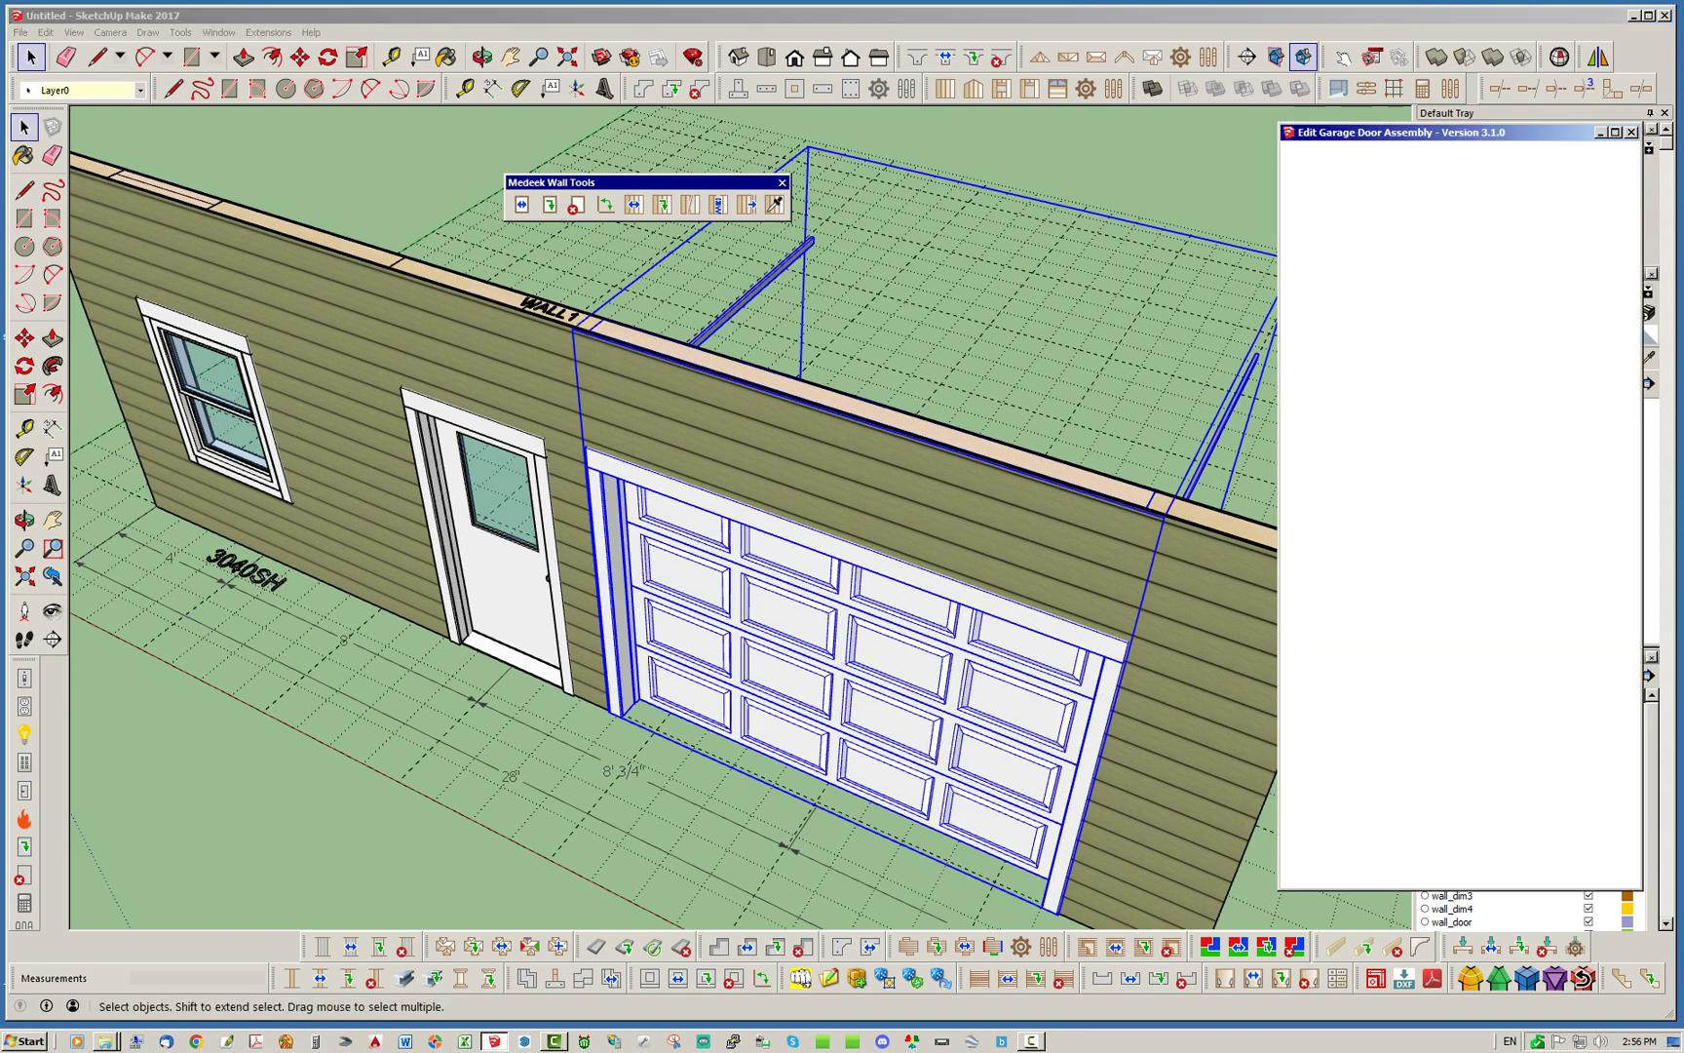
scroll(1457, 536, "down", 10)
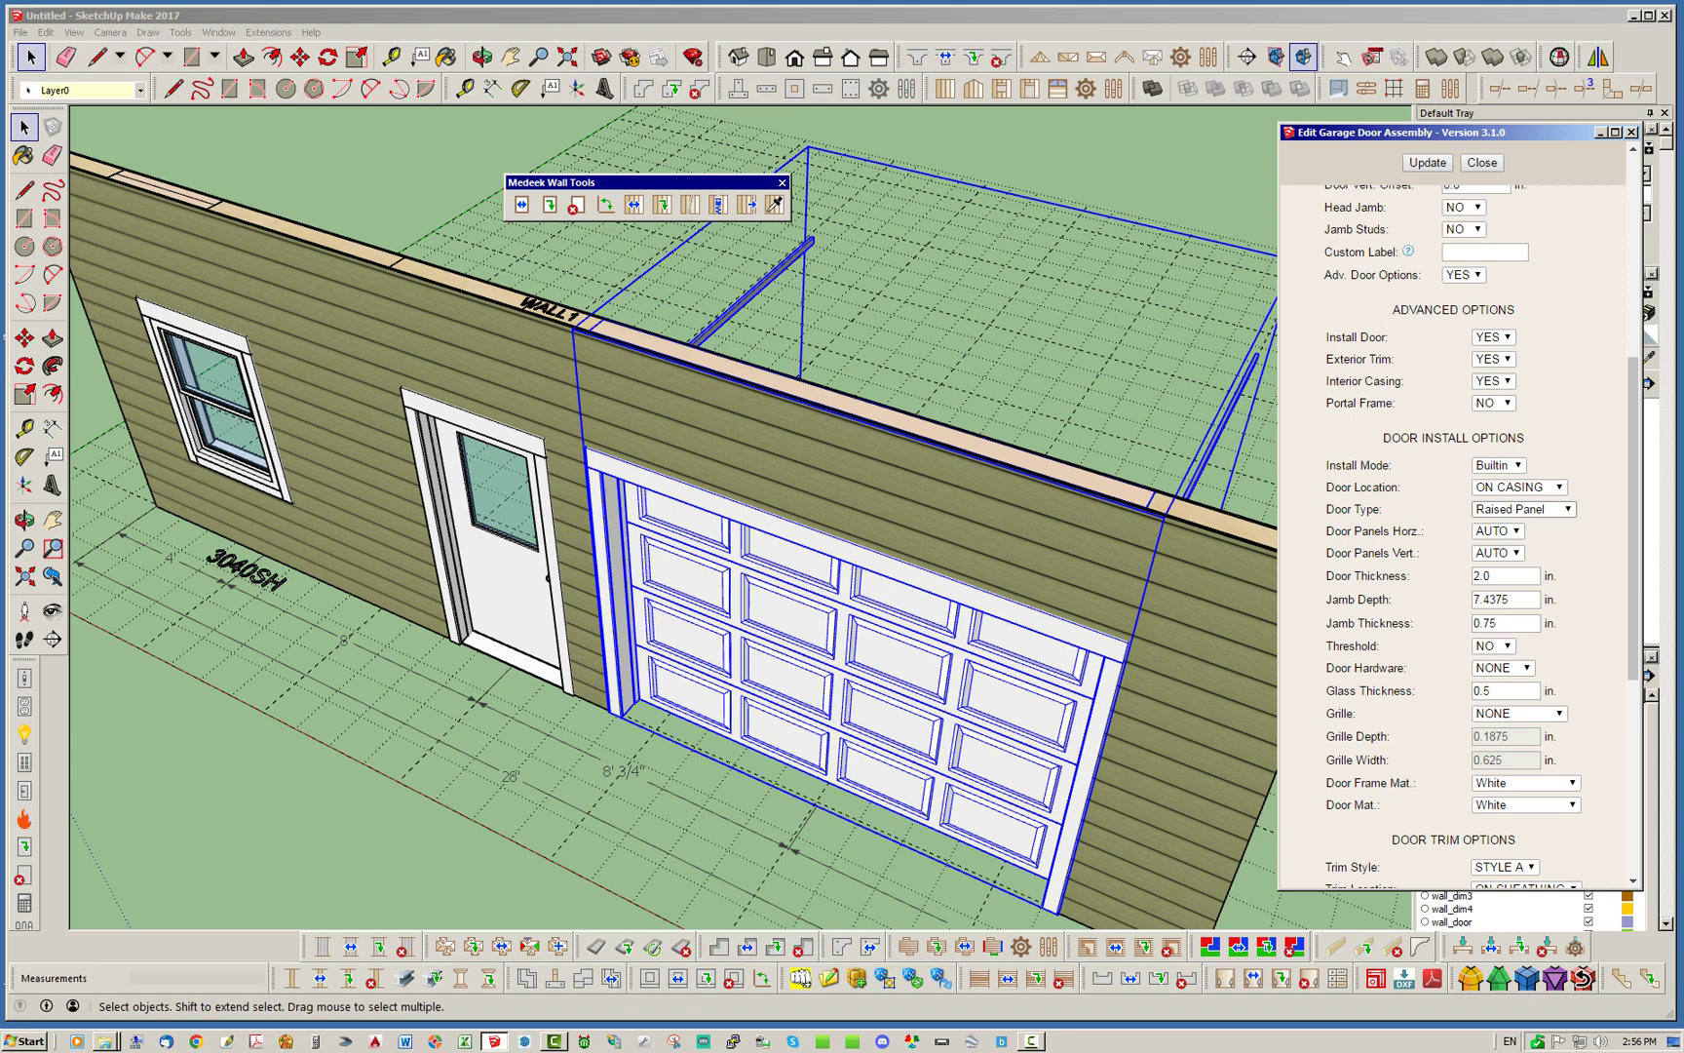
left_click(1524, 509)
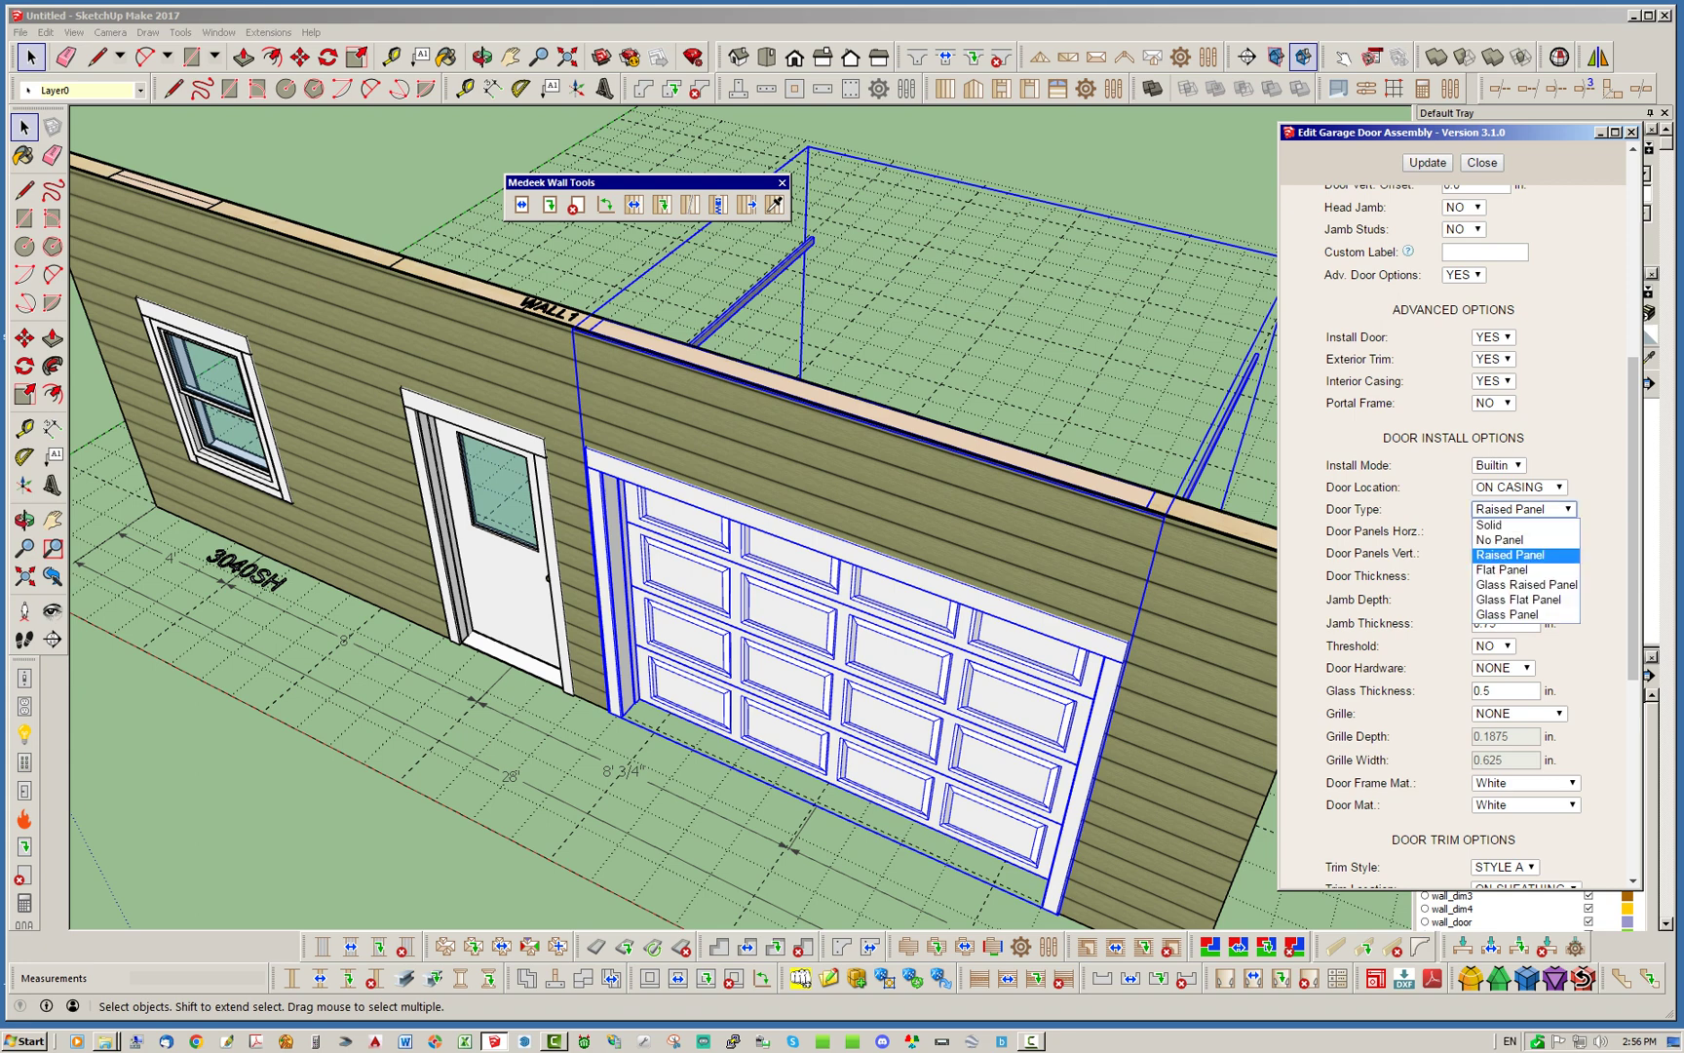
left_click(1502, 569)
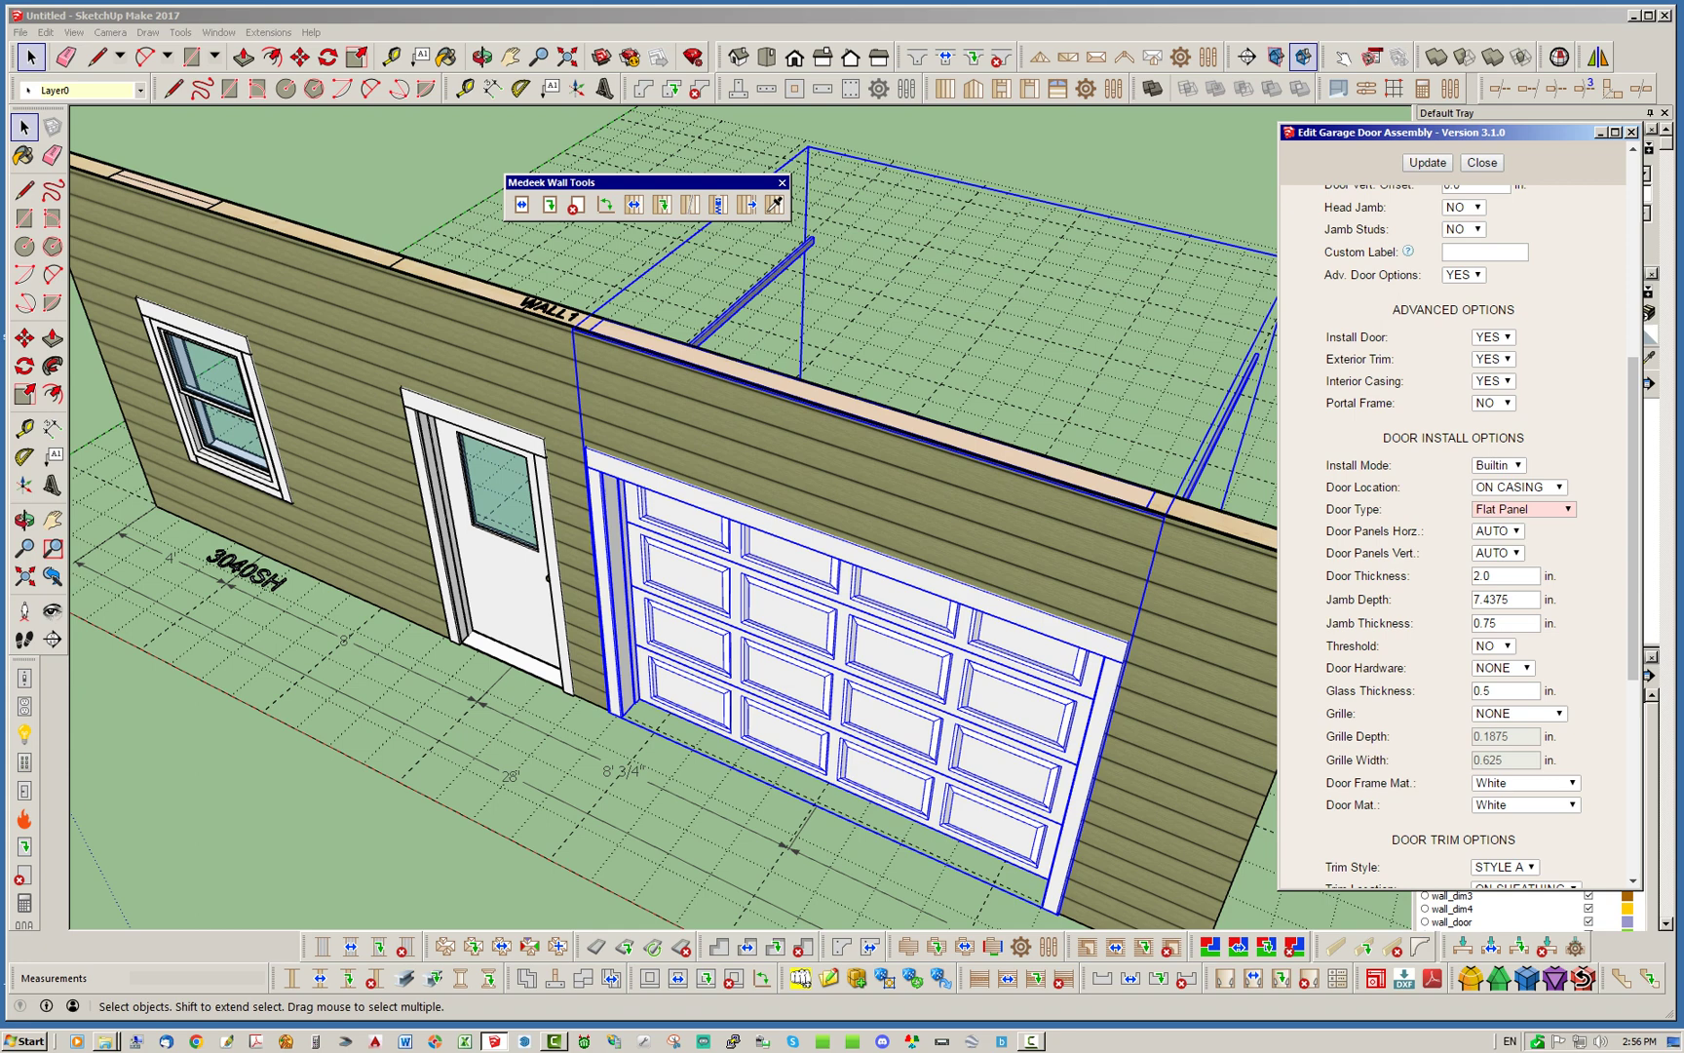
left_click(1426, 161)
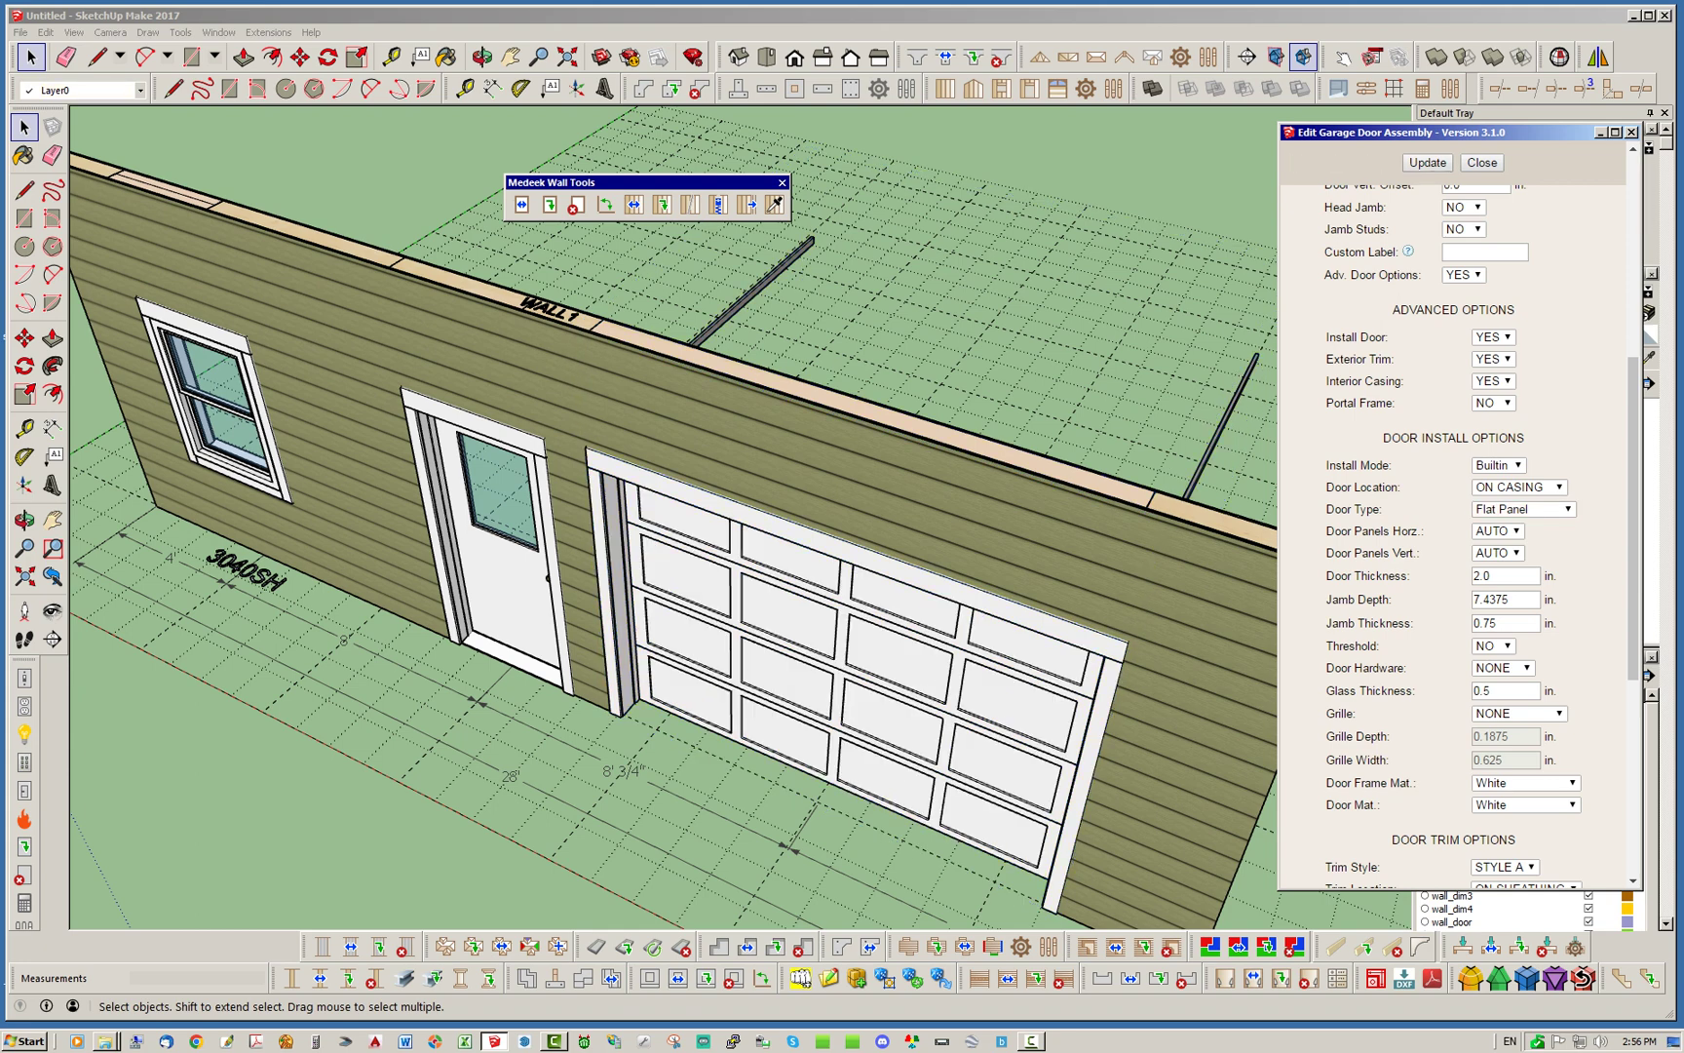
left_click(1481, 161)
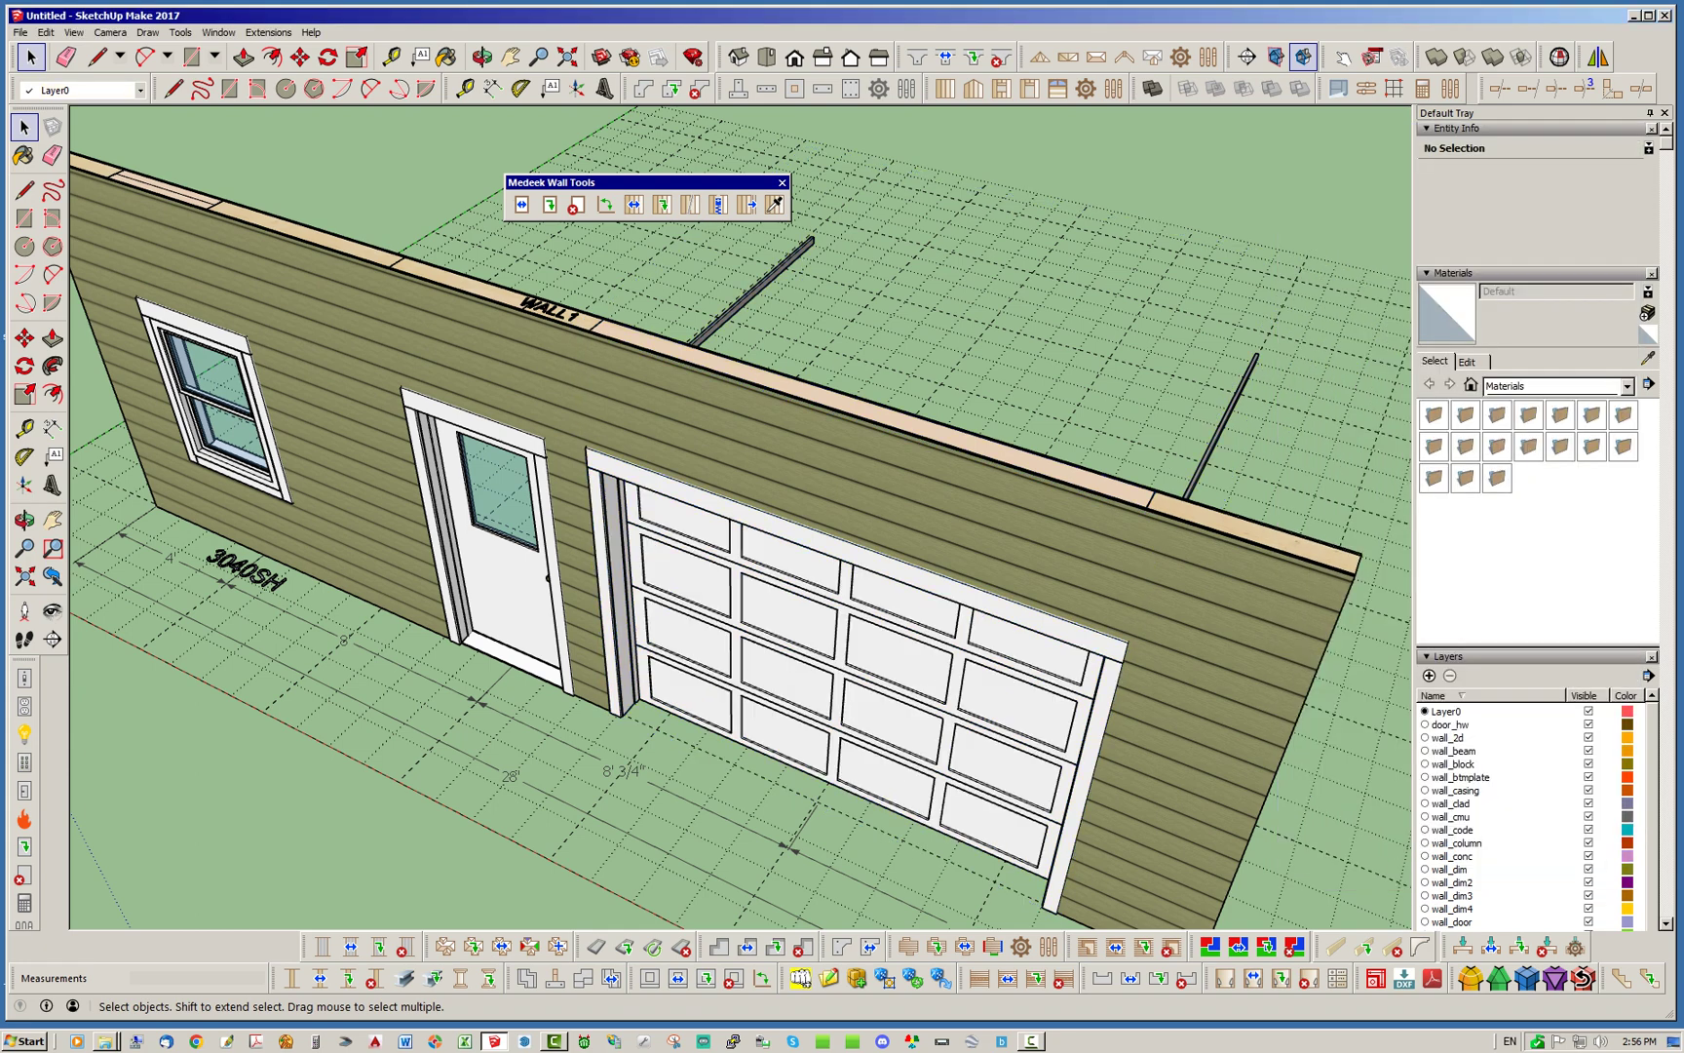
Step: Move the entry door opening along the wall toward the window so their centers are 5' apart
middle_click_drag(740, 488, 926, 468)
scroll(965, 458, "down", 3)
scroll(421, 456, "up", 2)
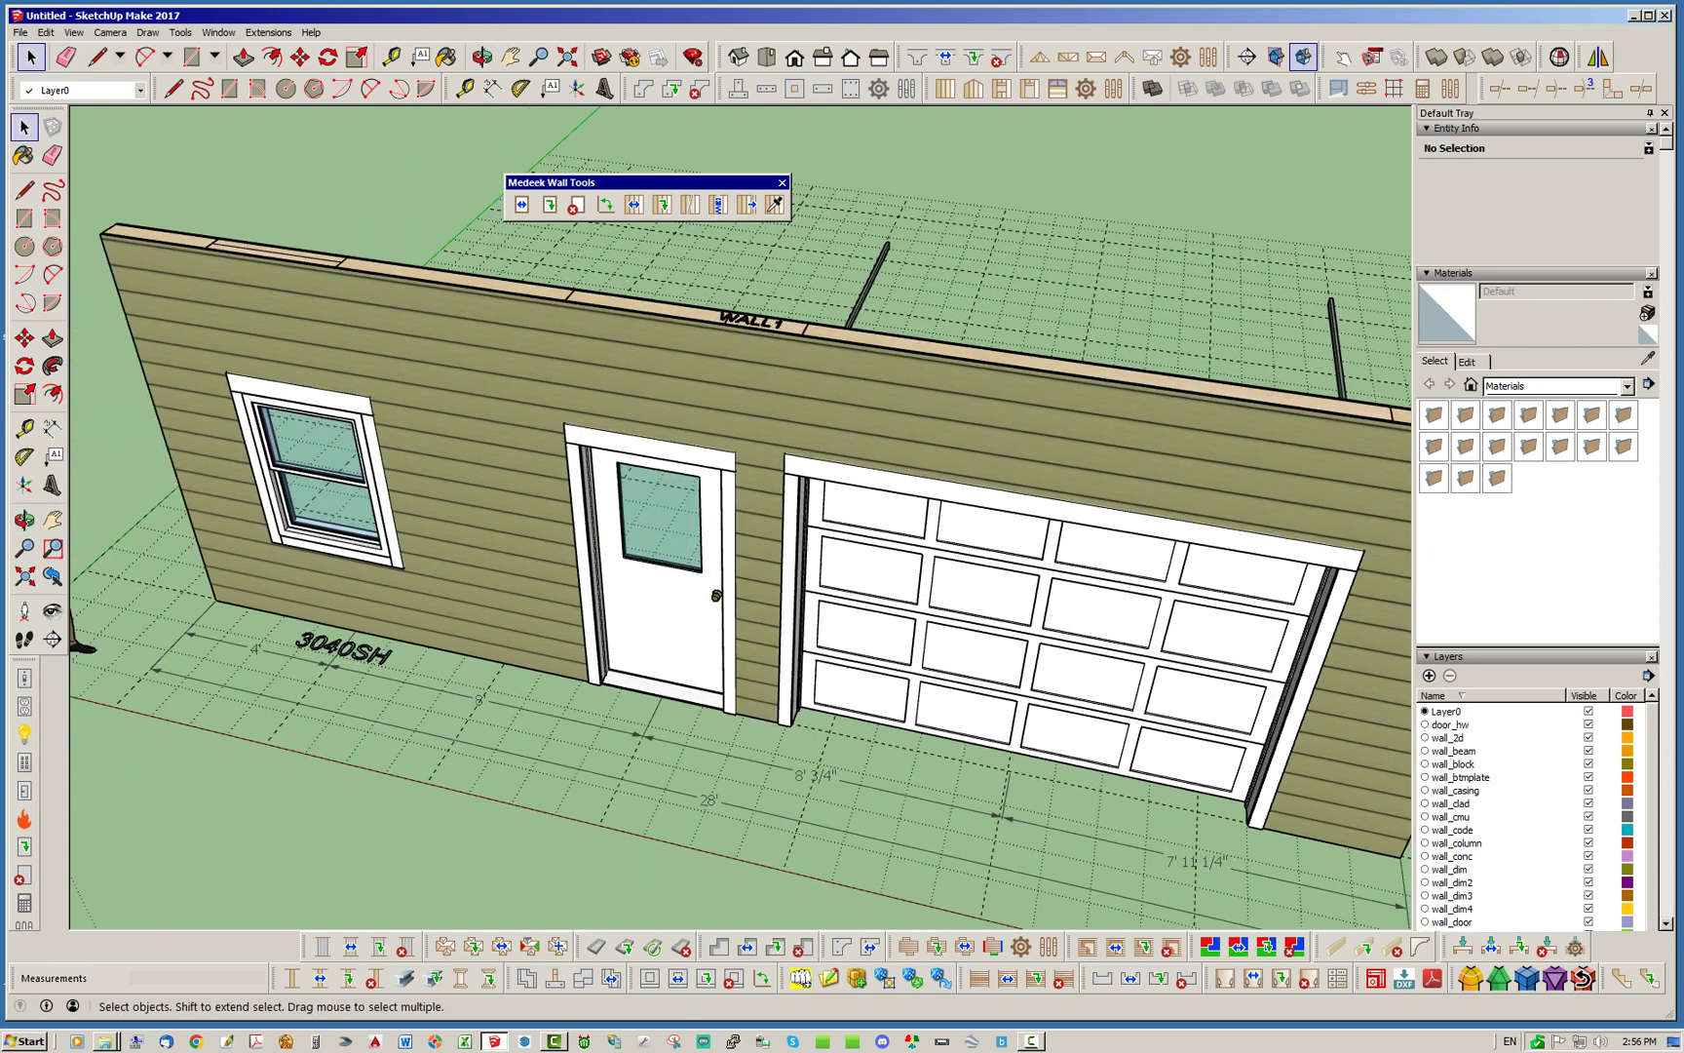
scroll(745, 443, "down", 1)
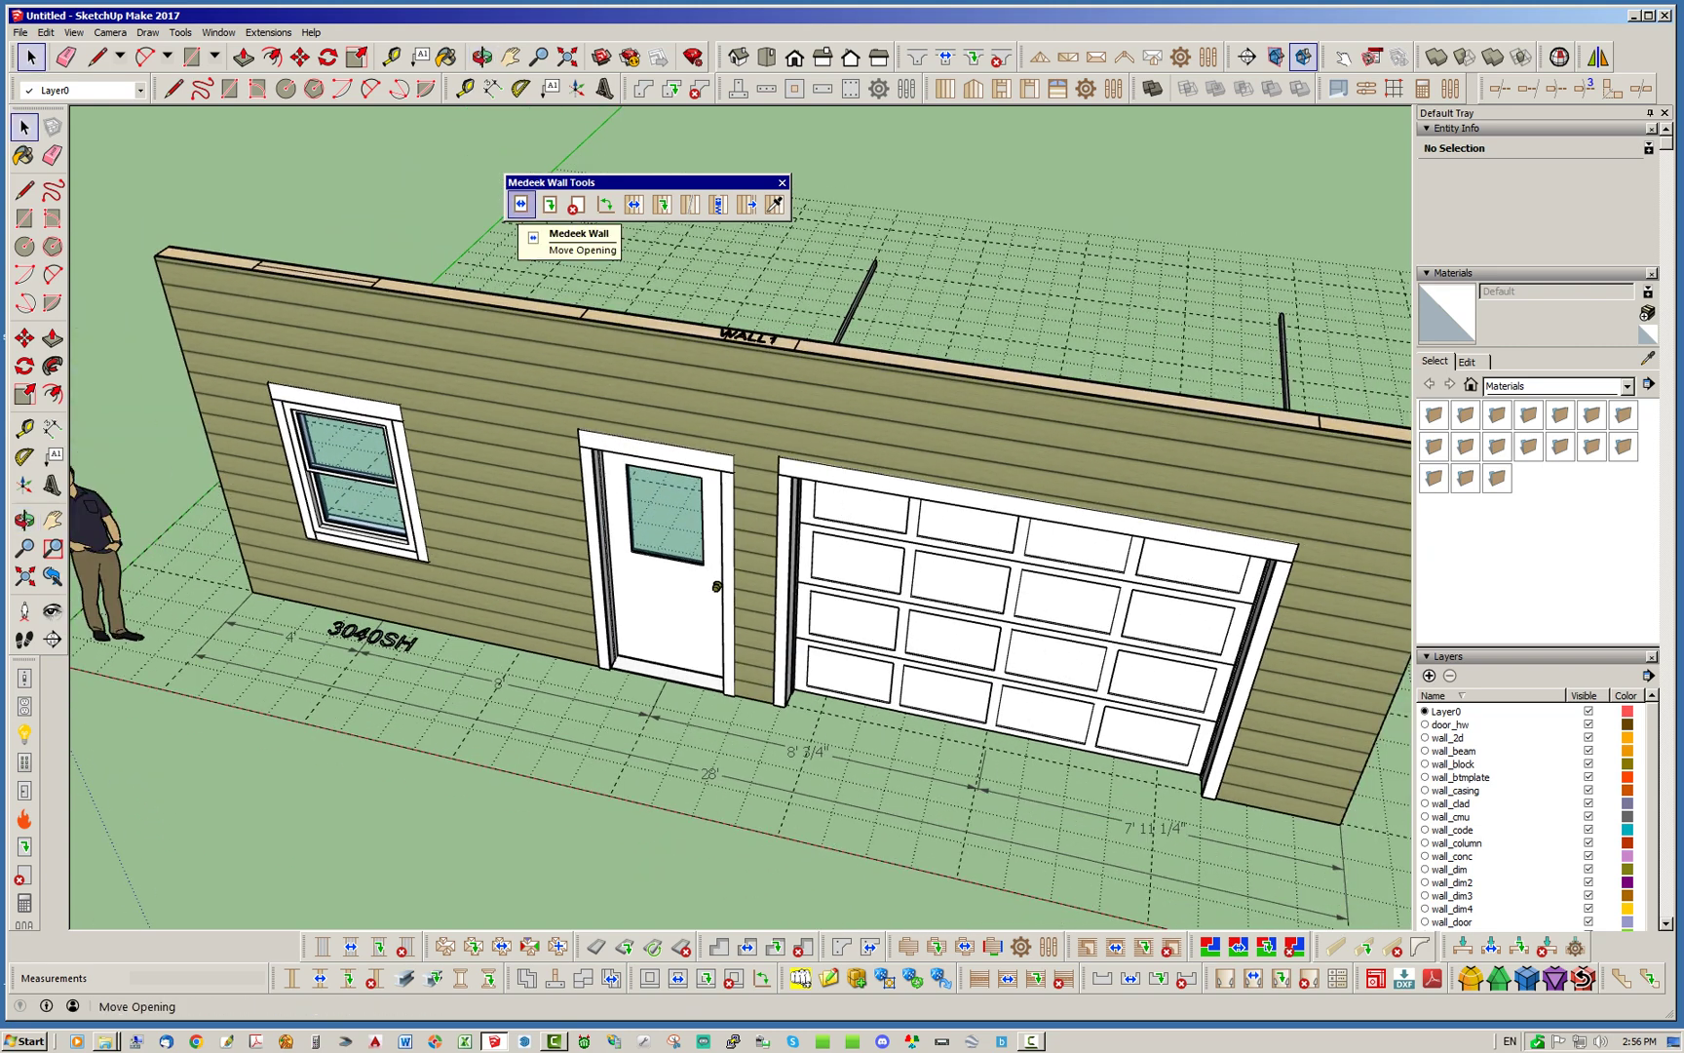
left_click(522, 204)
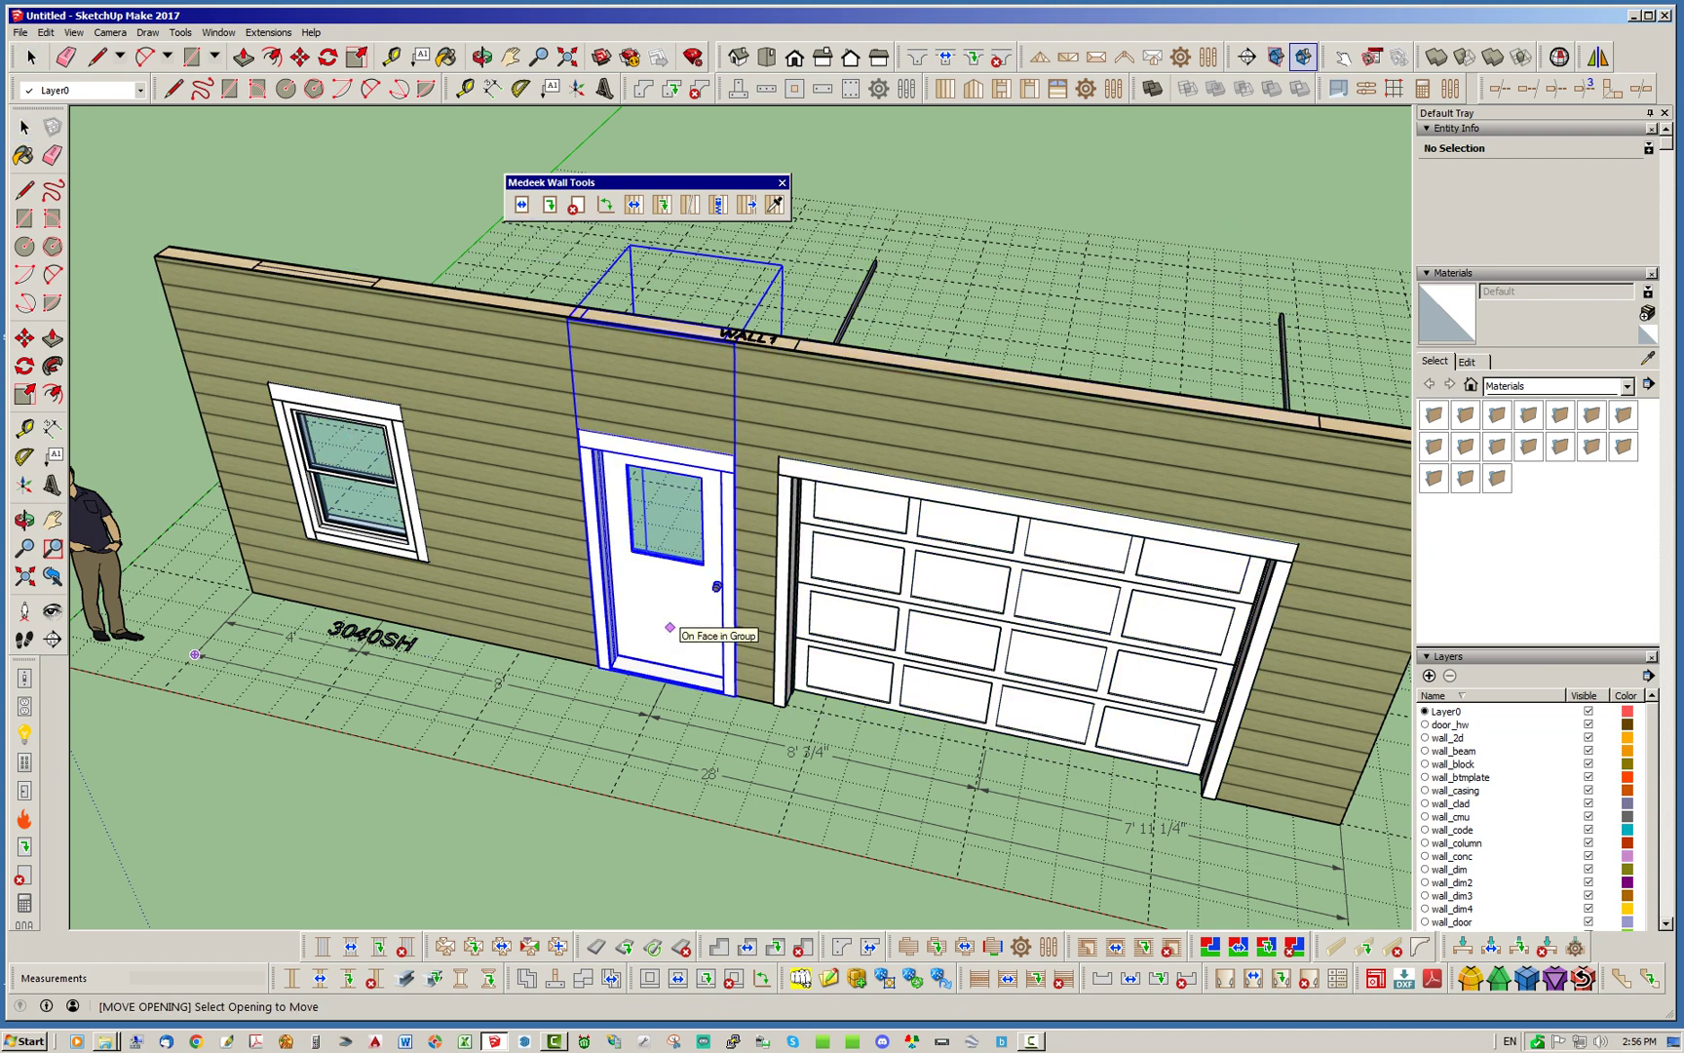
left_click(671, 625)
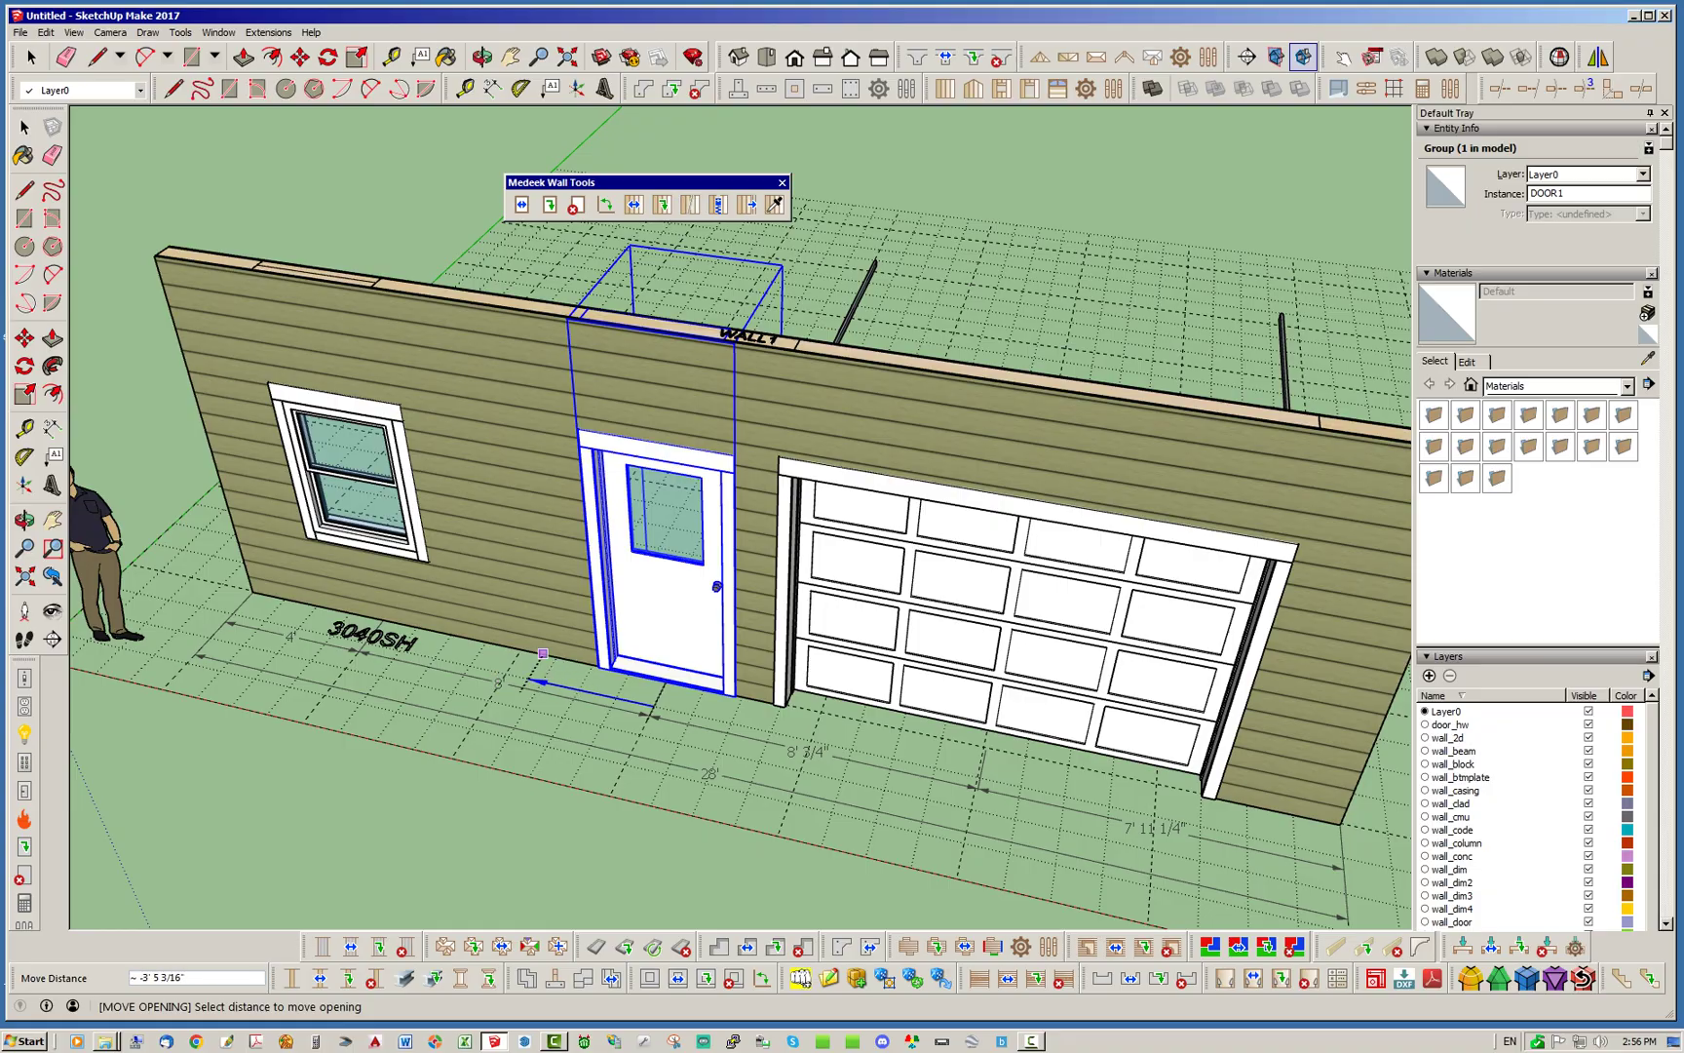
middle_click_drag(534, 678, 701, 741)
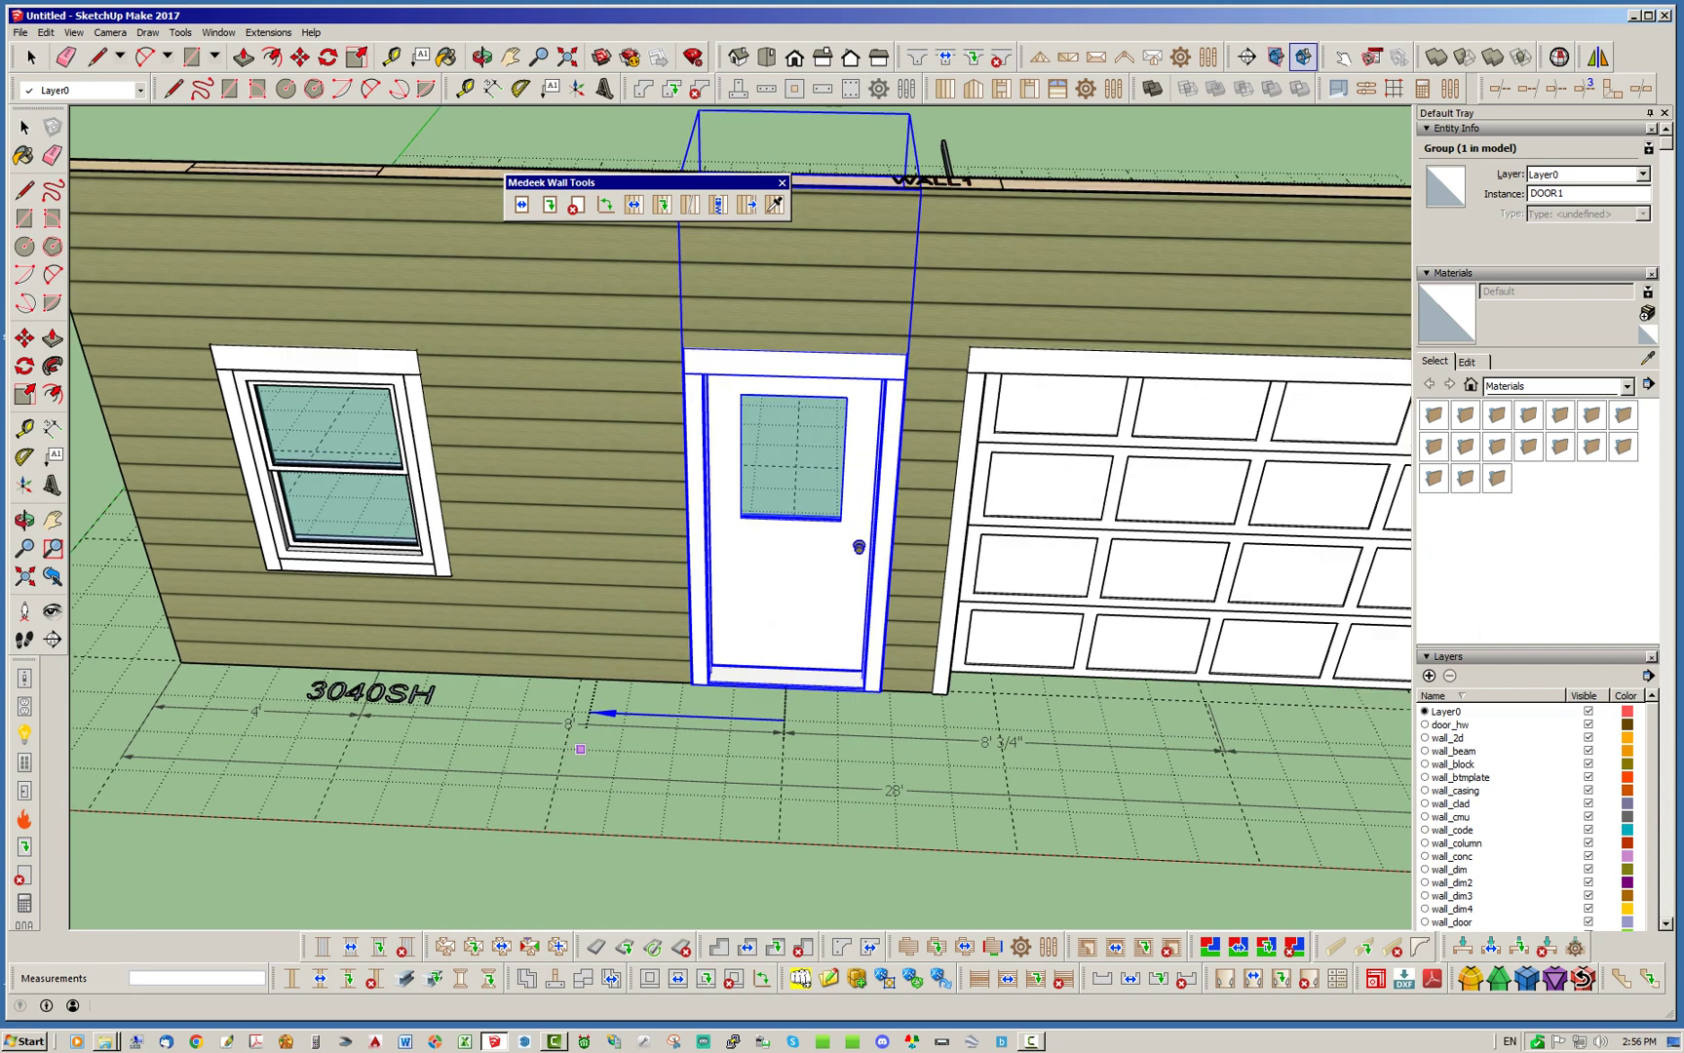
scroll(580, 739, "up", 2)
left_click(610, 791)
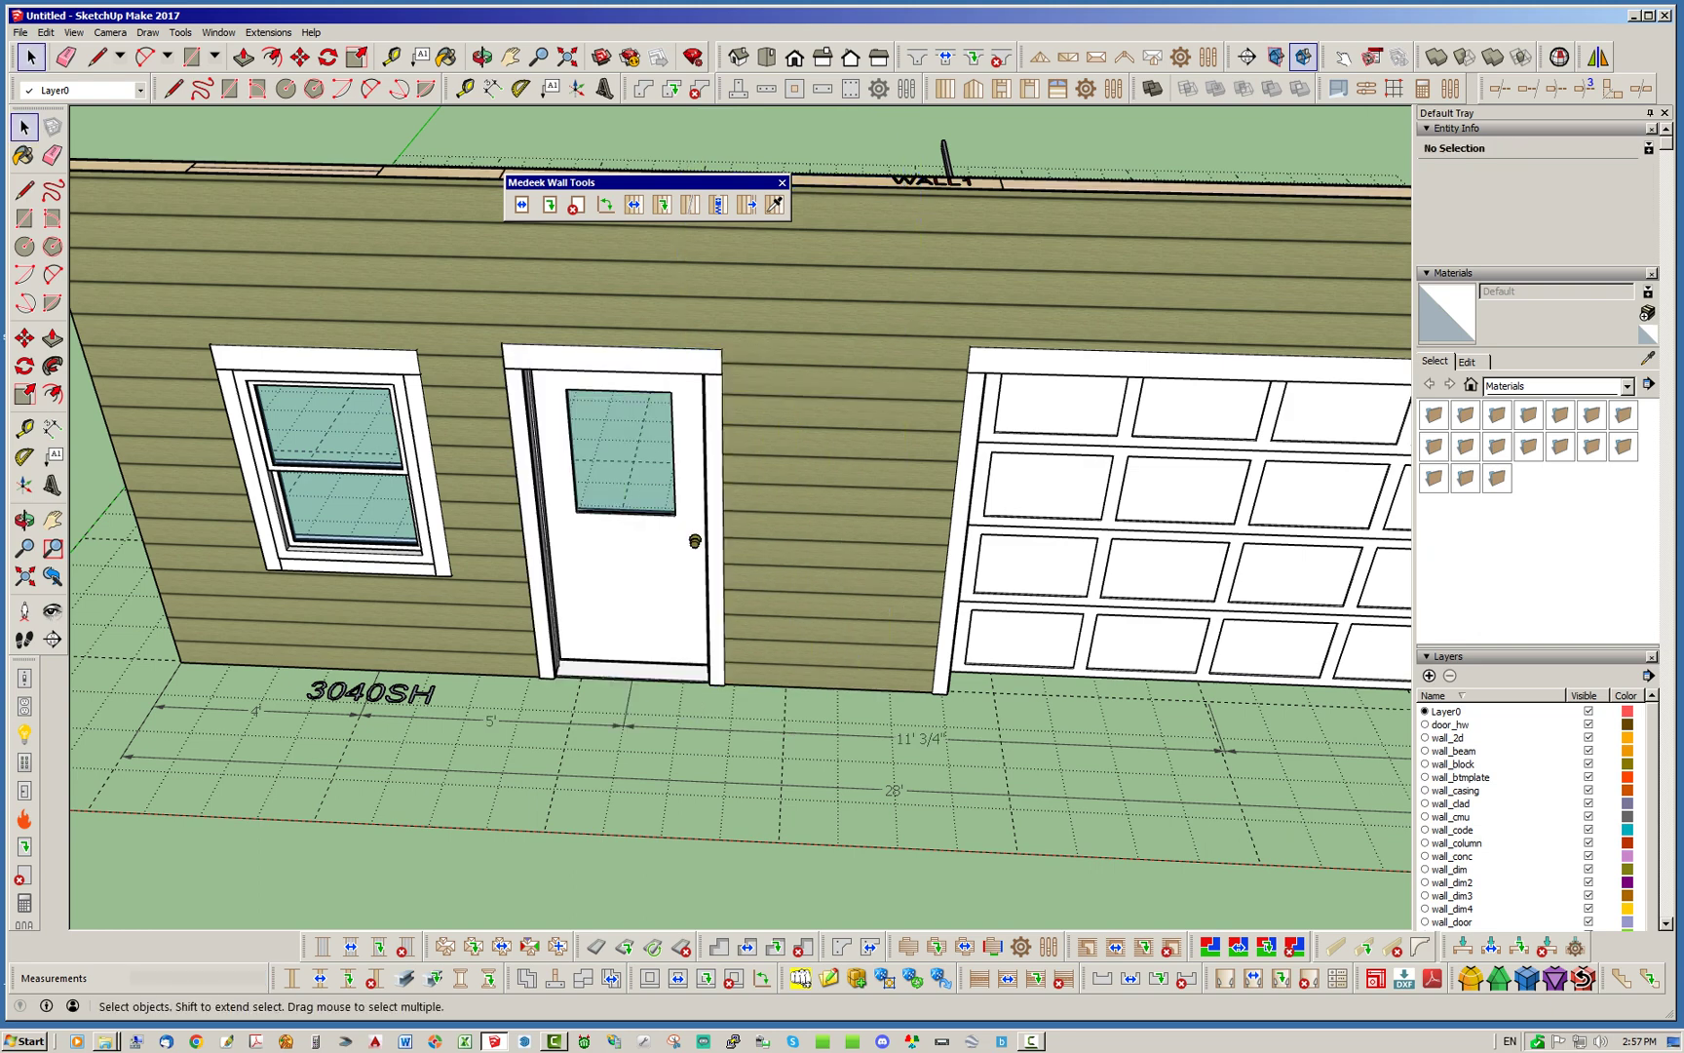
Step: Move the garage door opening toward the entry door so its center is 9' from the door's and 10' from the wall end
middle_click_drag(740, 516, 727, 542)
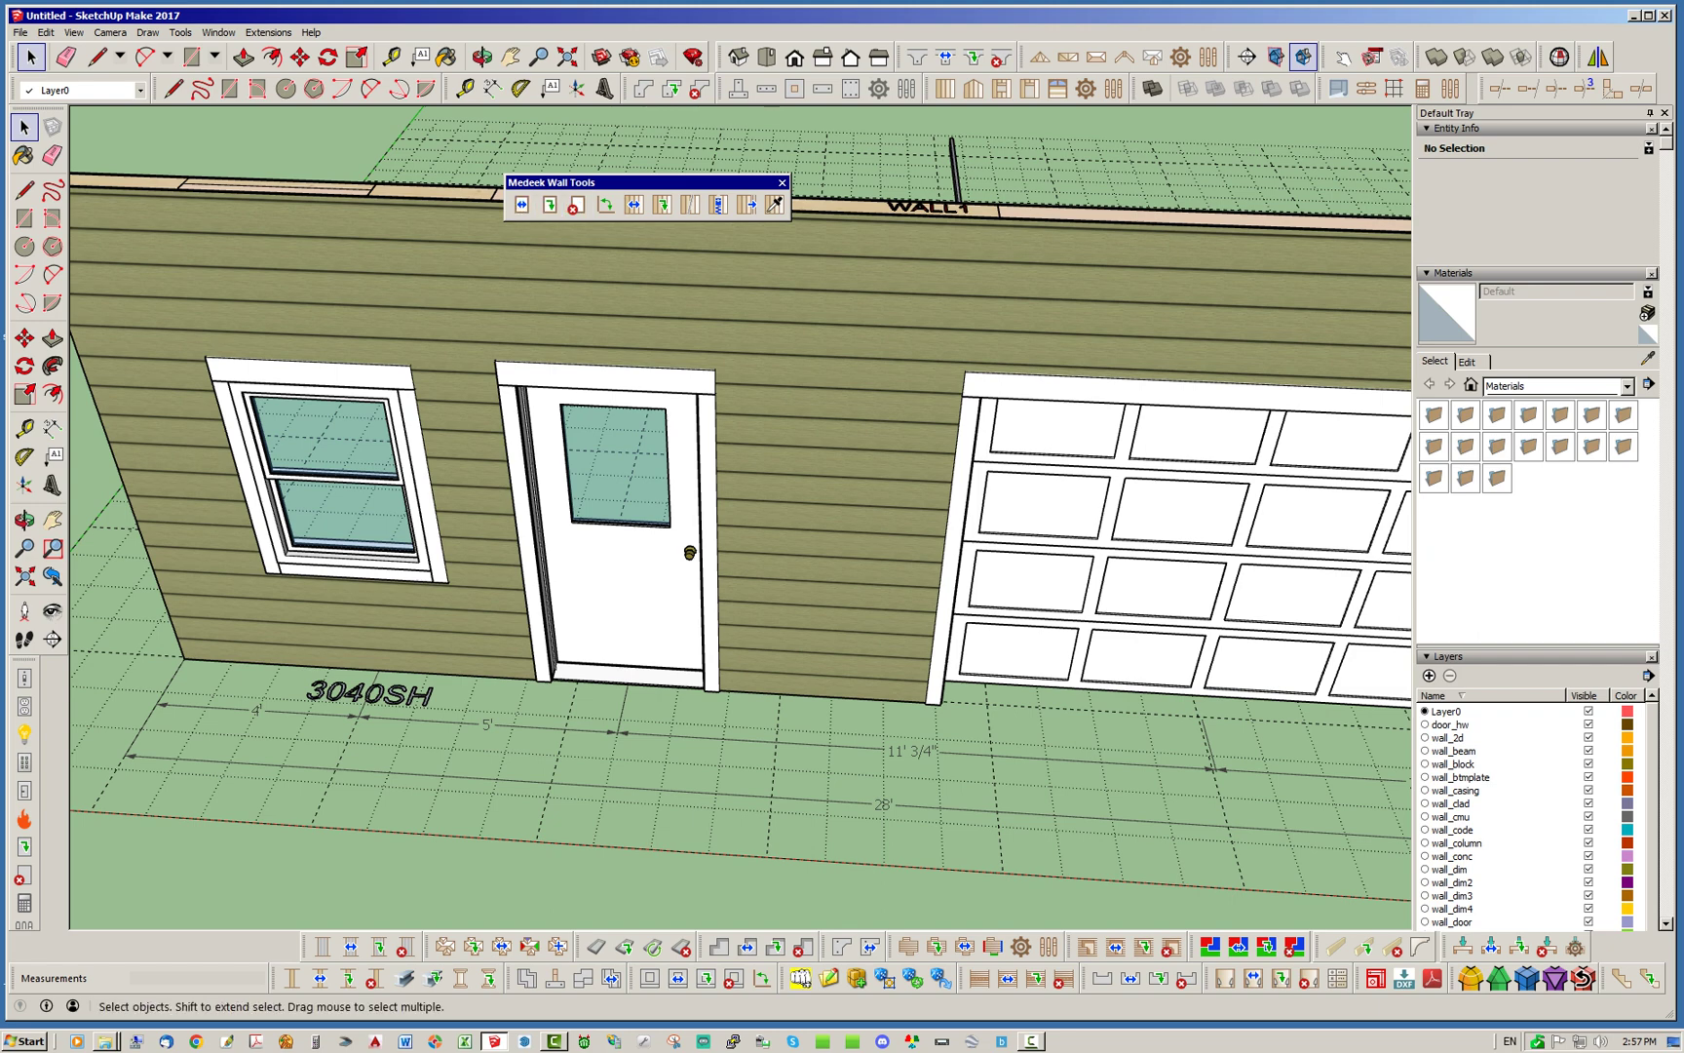
left_click(522, 205)
scroll(409, 414, "down", 2)
left_click(1025, 513)
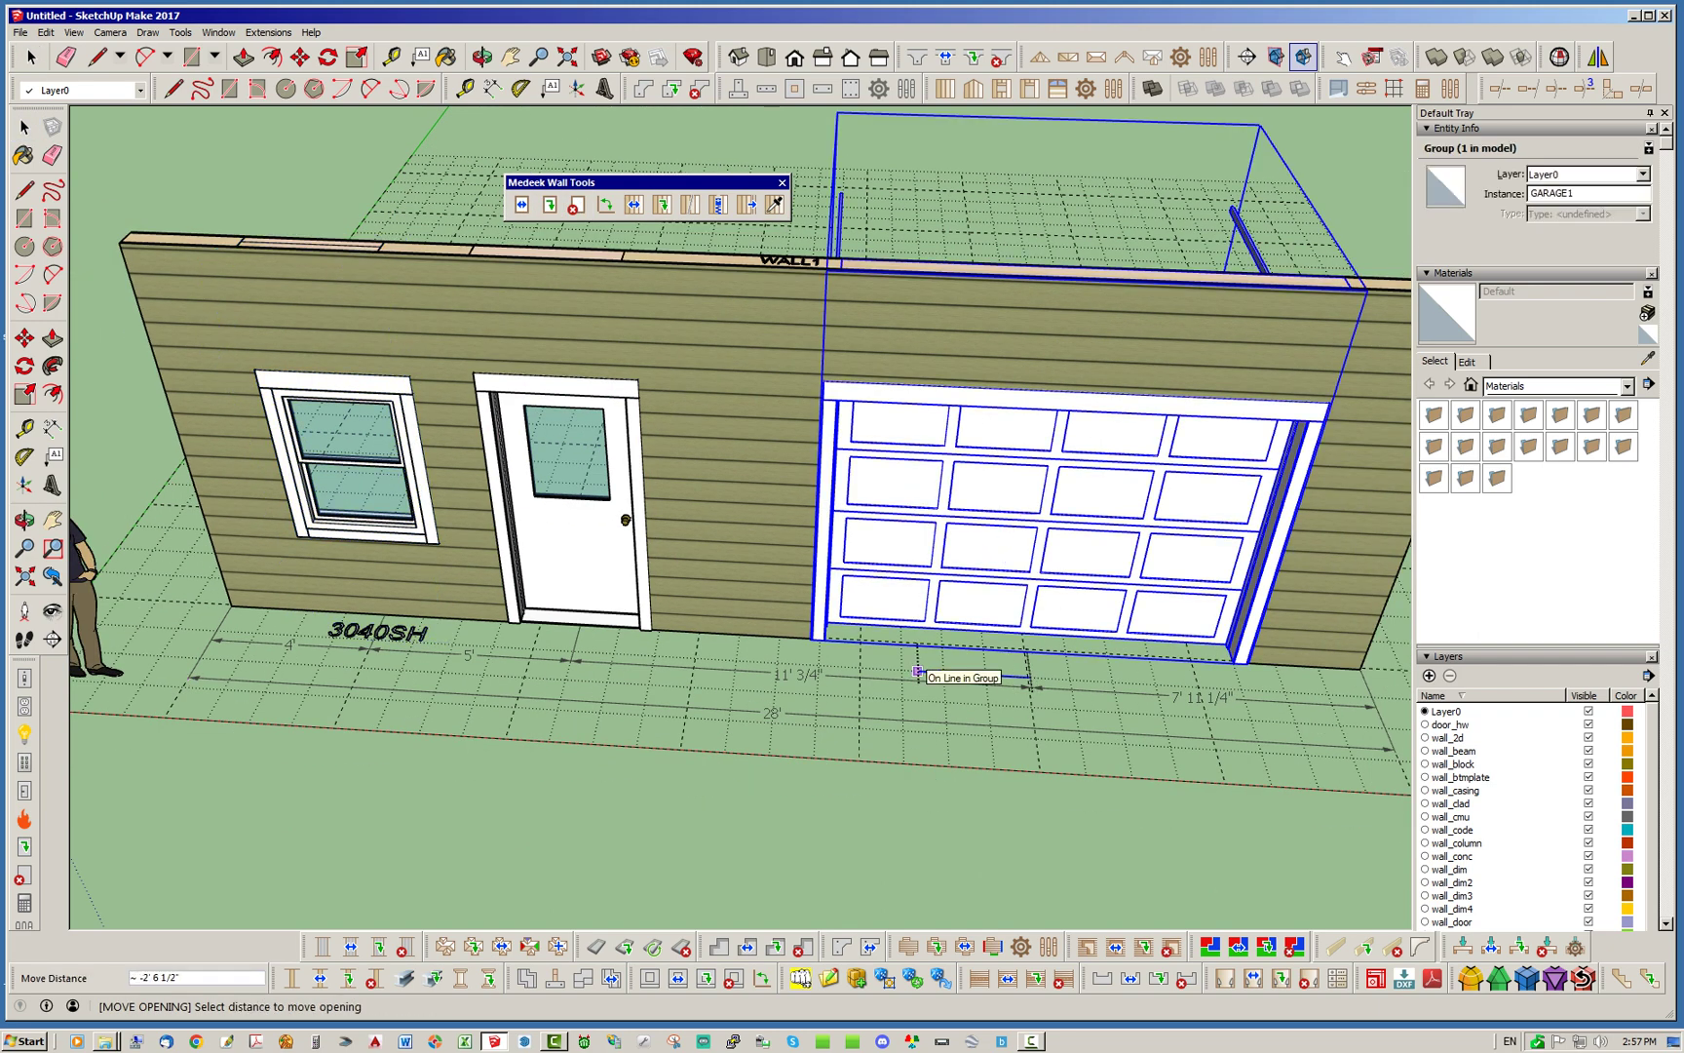
left_click(943, 671)
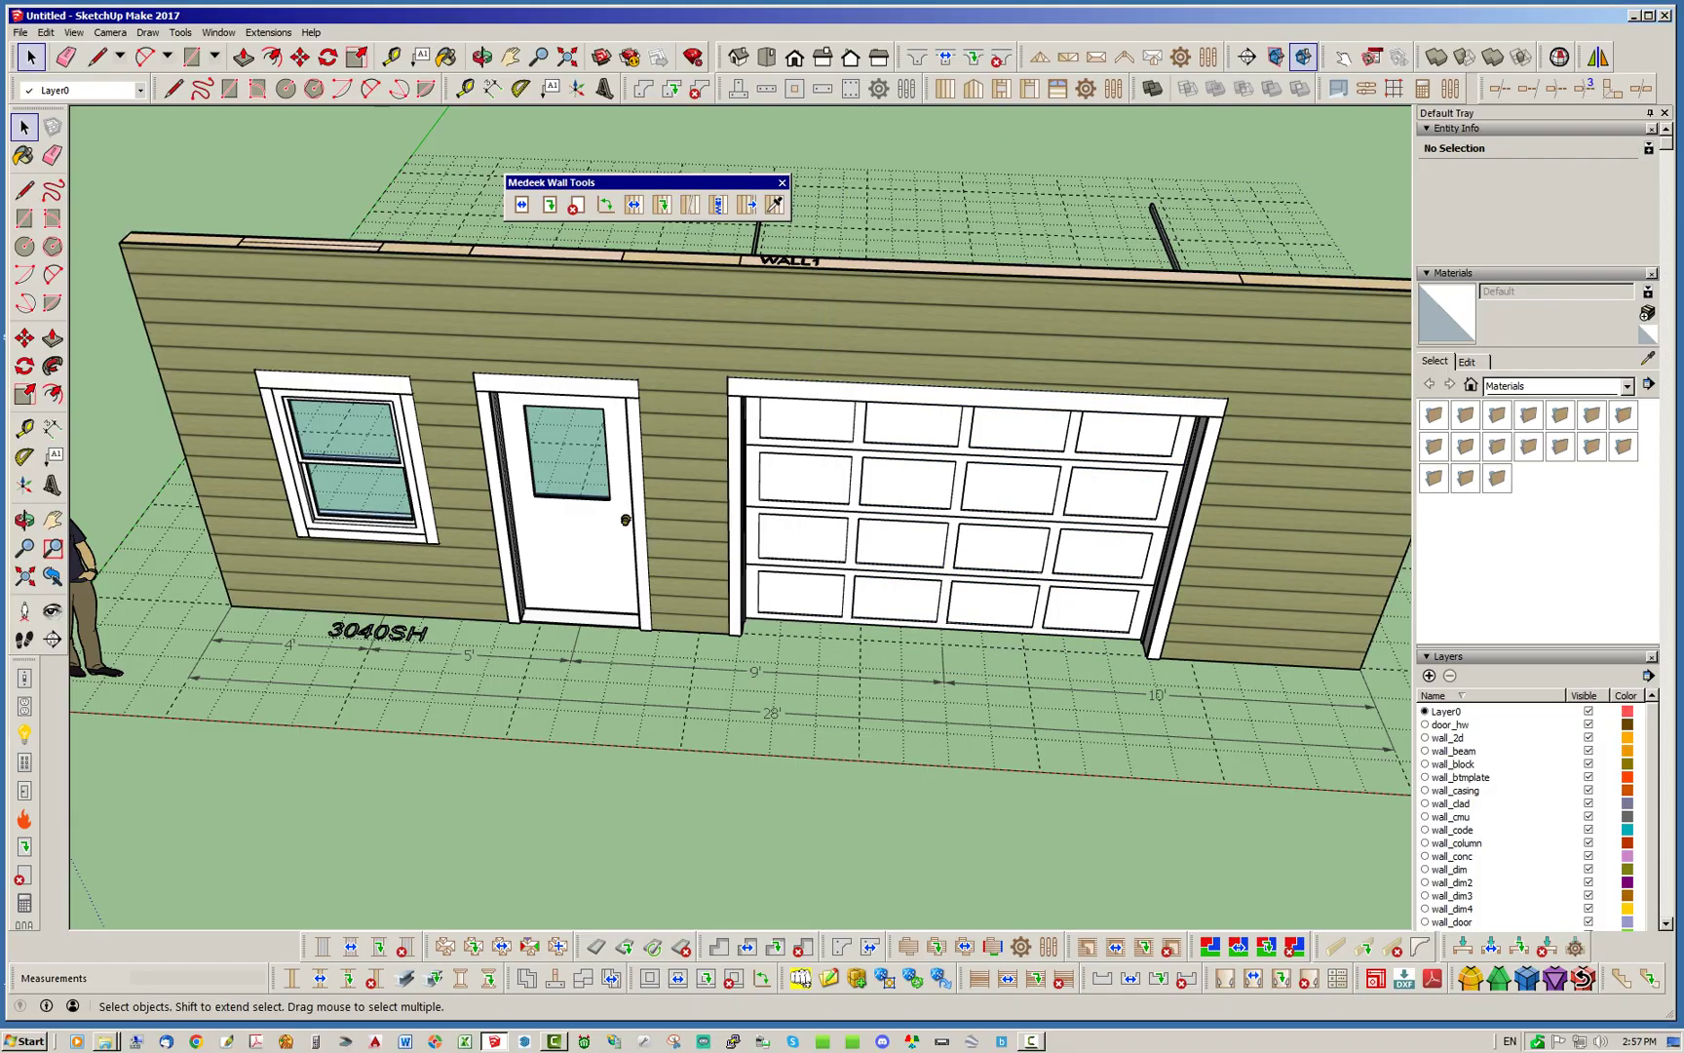
Step: Examine the relocated openings from the interior and exterior sides of the wall
middle_click_drag(943, 671, 912, 497)
scroll(912, 492, "down", 2)
middle_click_drag(857, 649, 1091, 642)
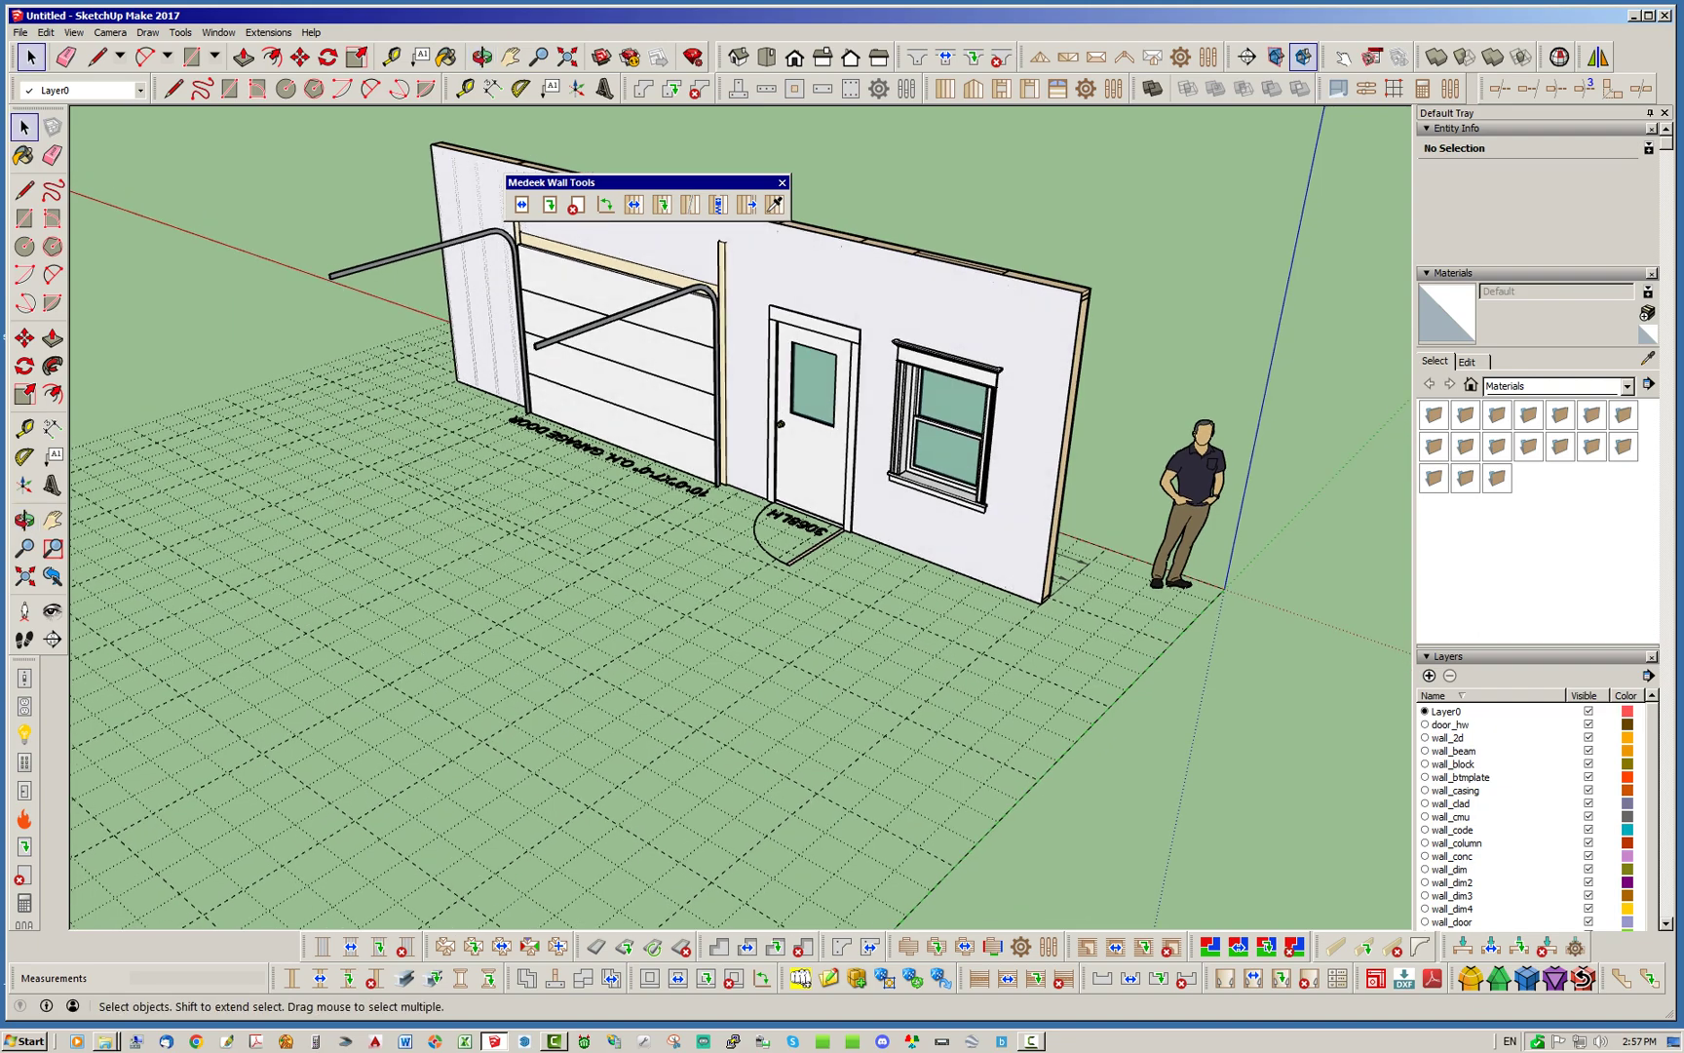
middle_click_drag(1091, 624, 623, 614)
middle_click_drag(877, 604, 719, 594)
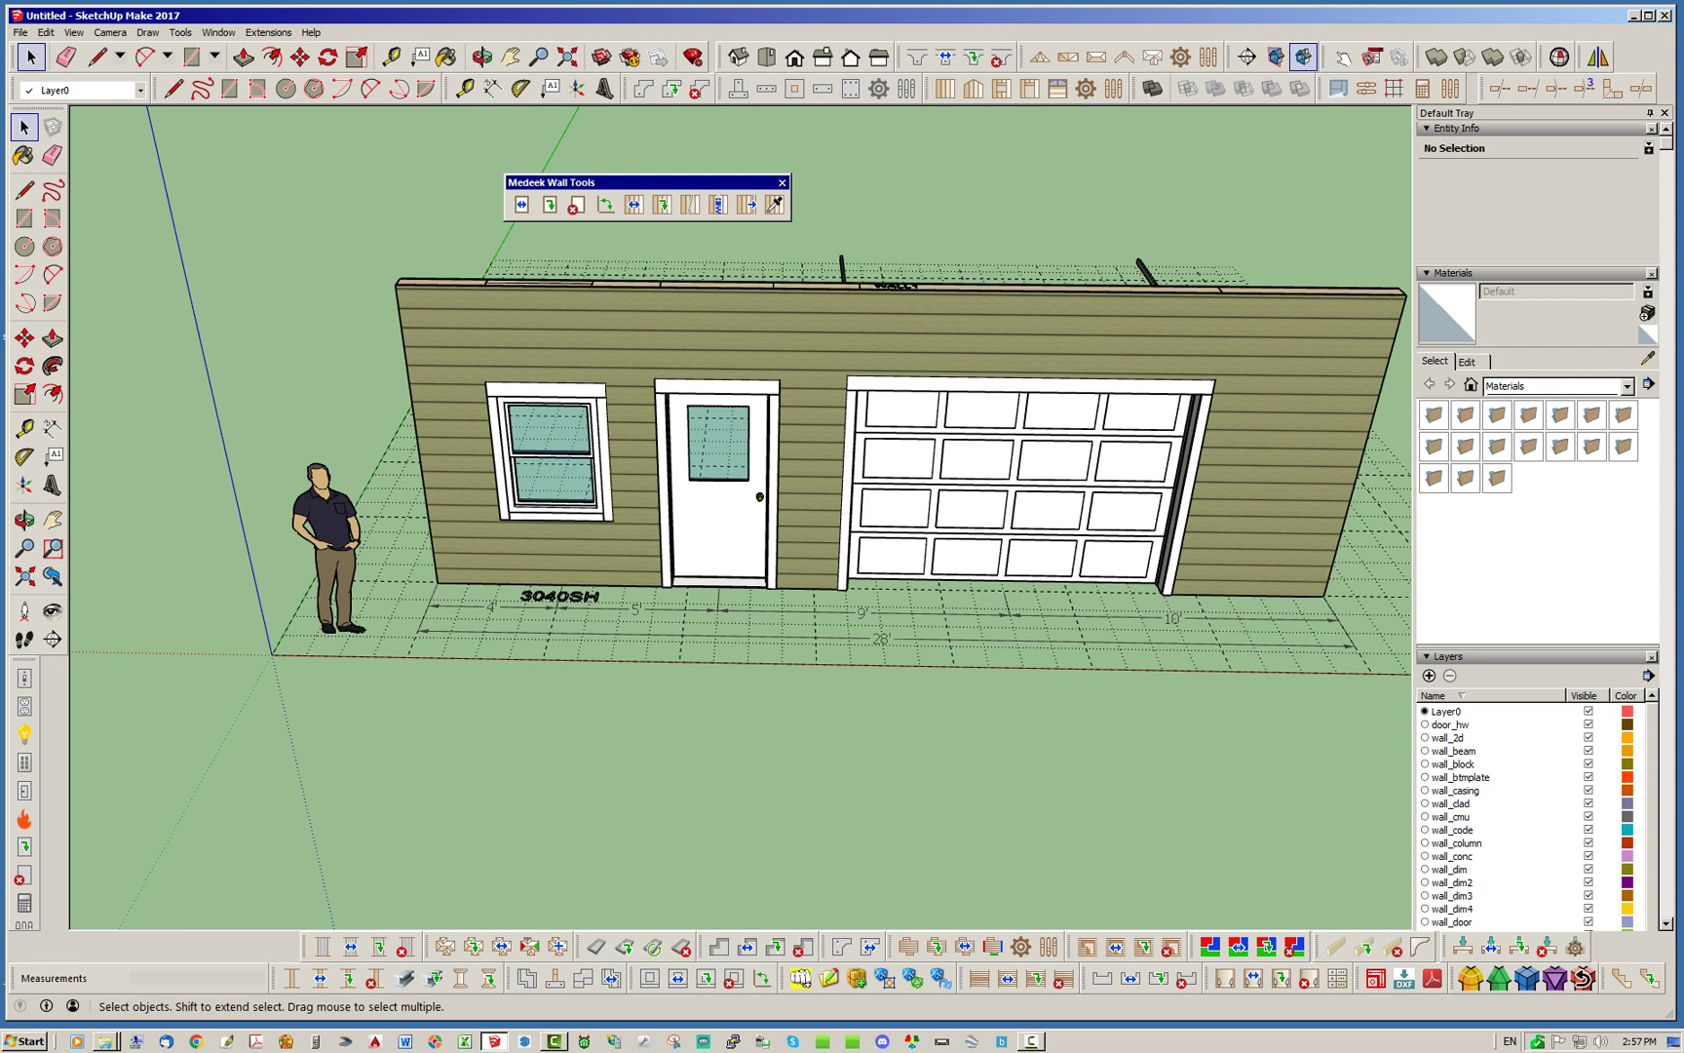
left_click(522, 203)
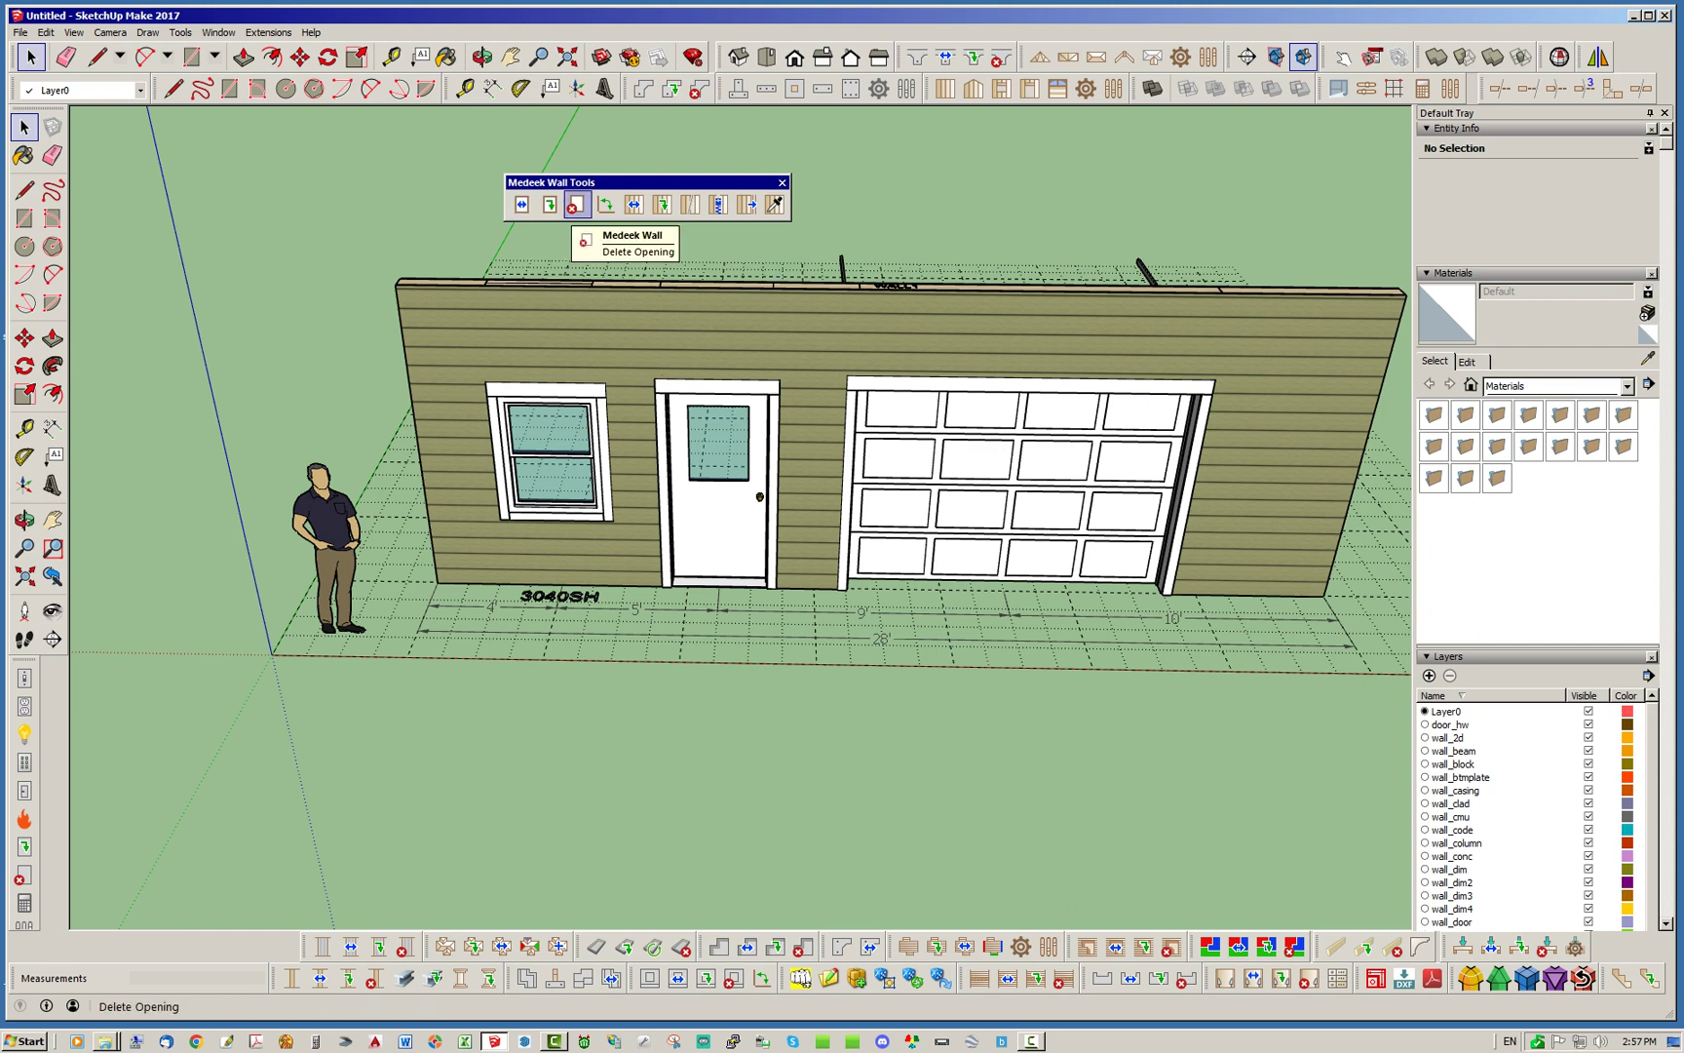
Step: Delete the garage door opening and the entry door opening from the wall
left_click(576, 205)
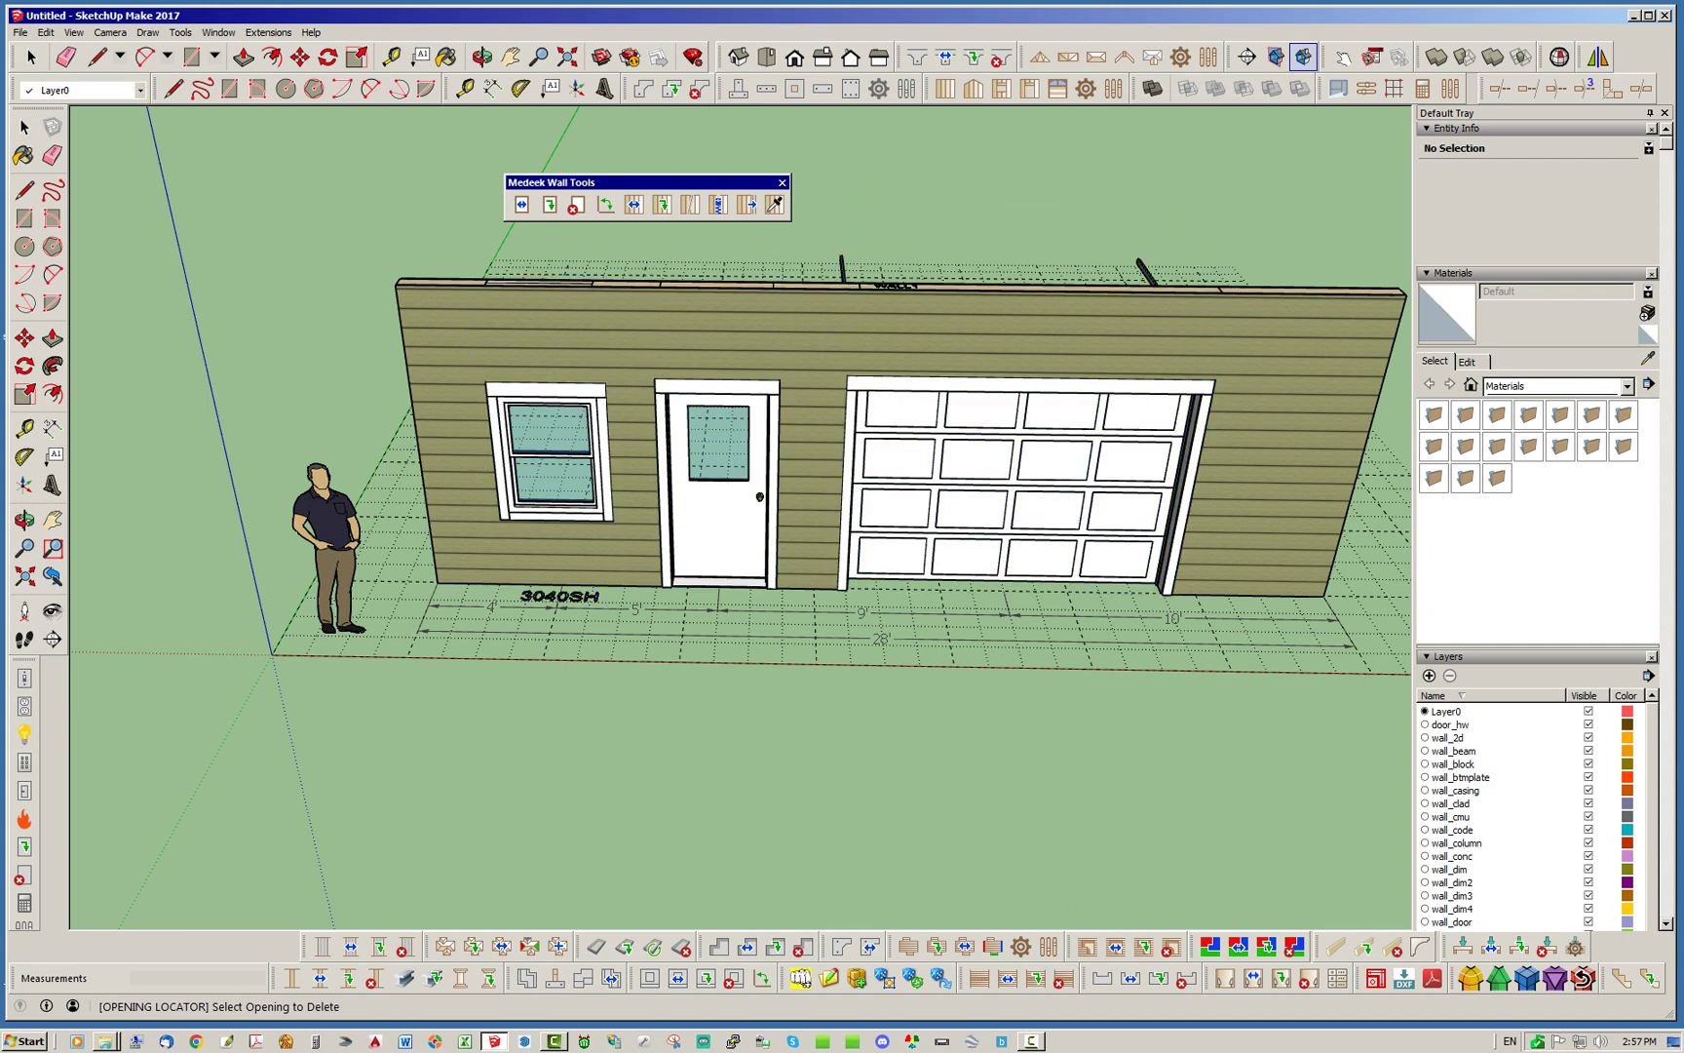
left_click(1195, 480)
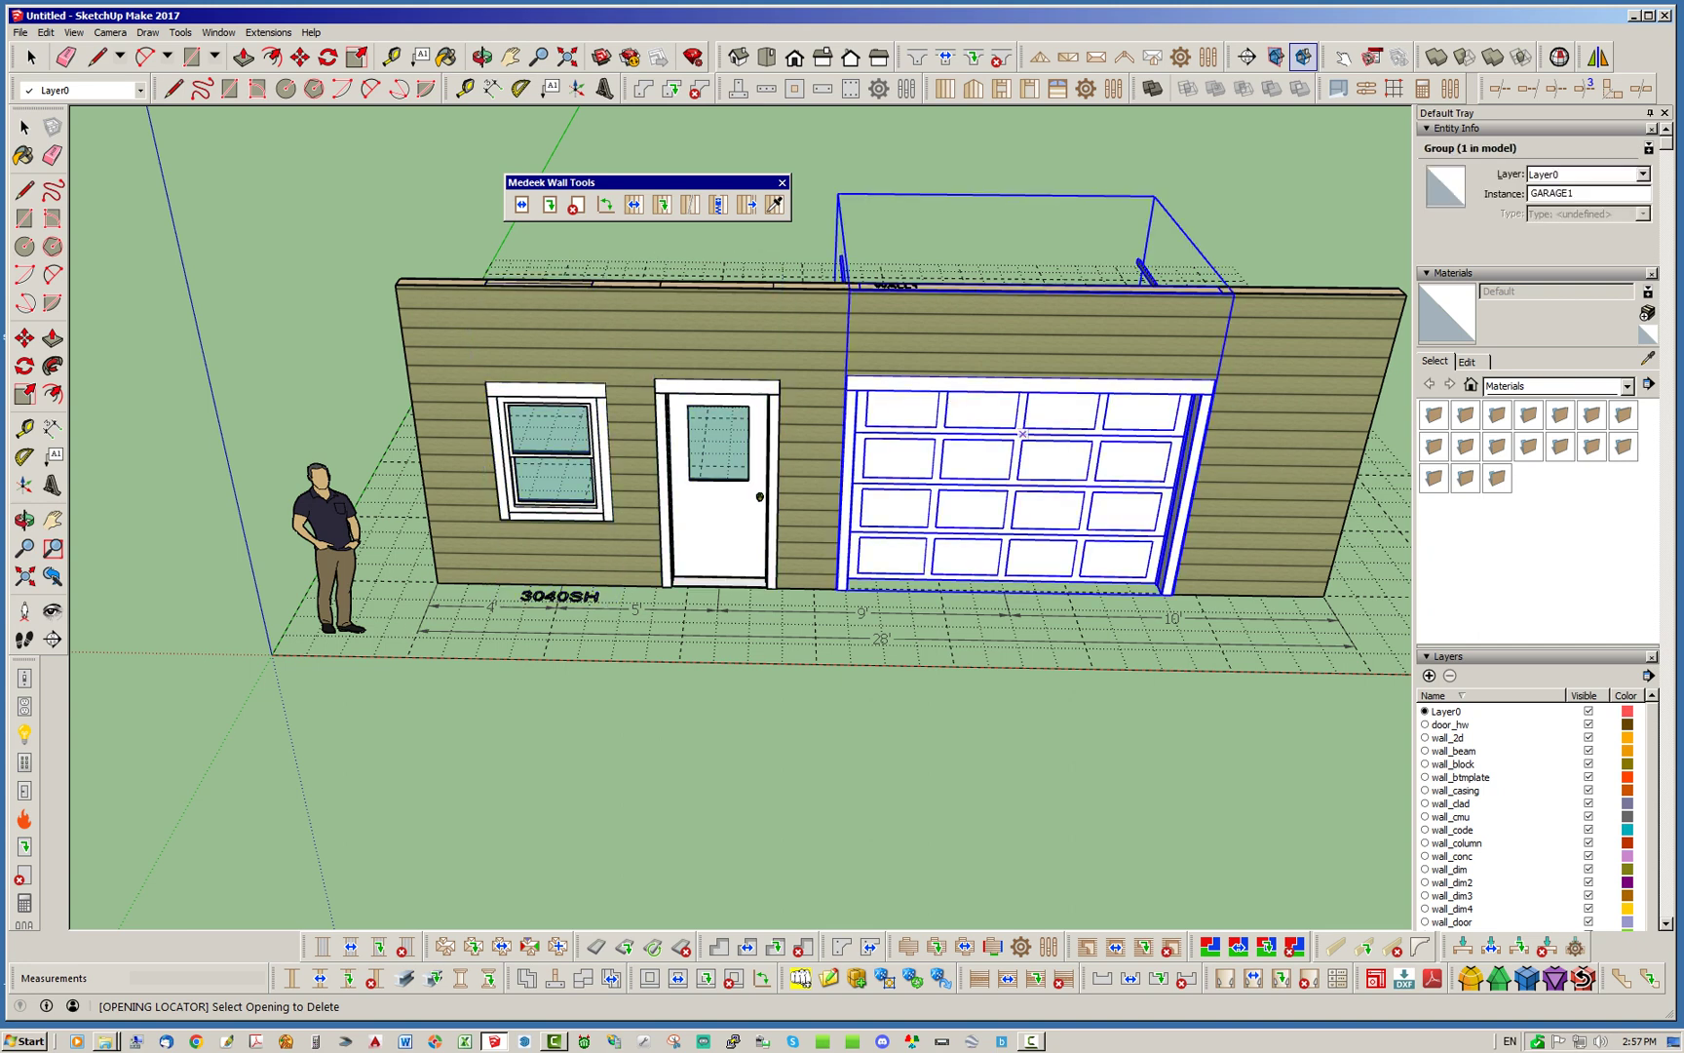
left_click(1022, 434)
left_click(719, 407)
Step: Hide the wall_gypsum and wall_insul layers to expose the wall framing on the interior side
middle_click_drag(845, 463, 45, 552)
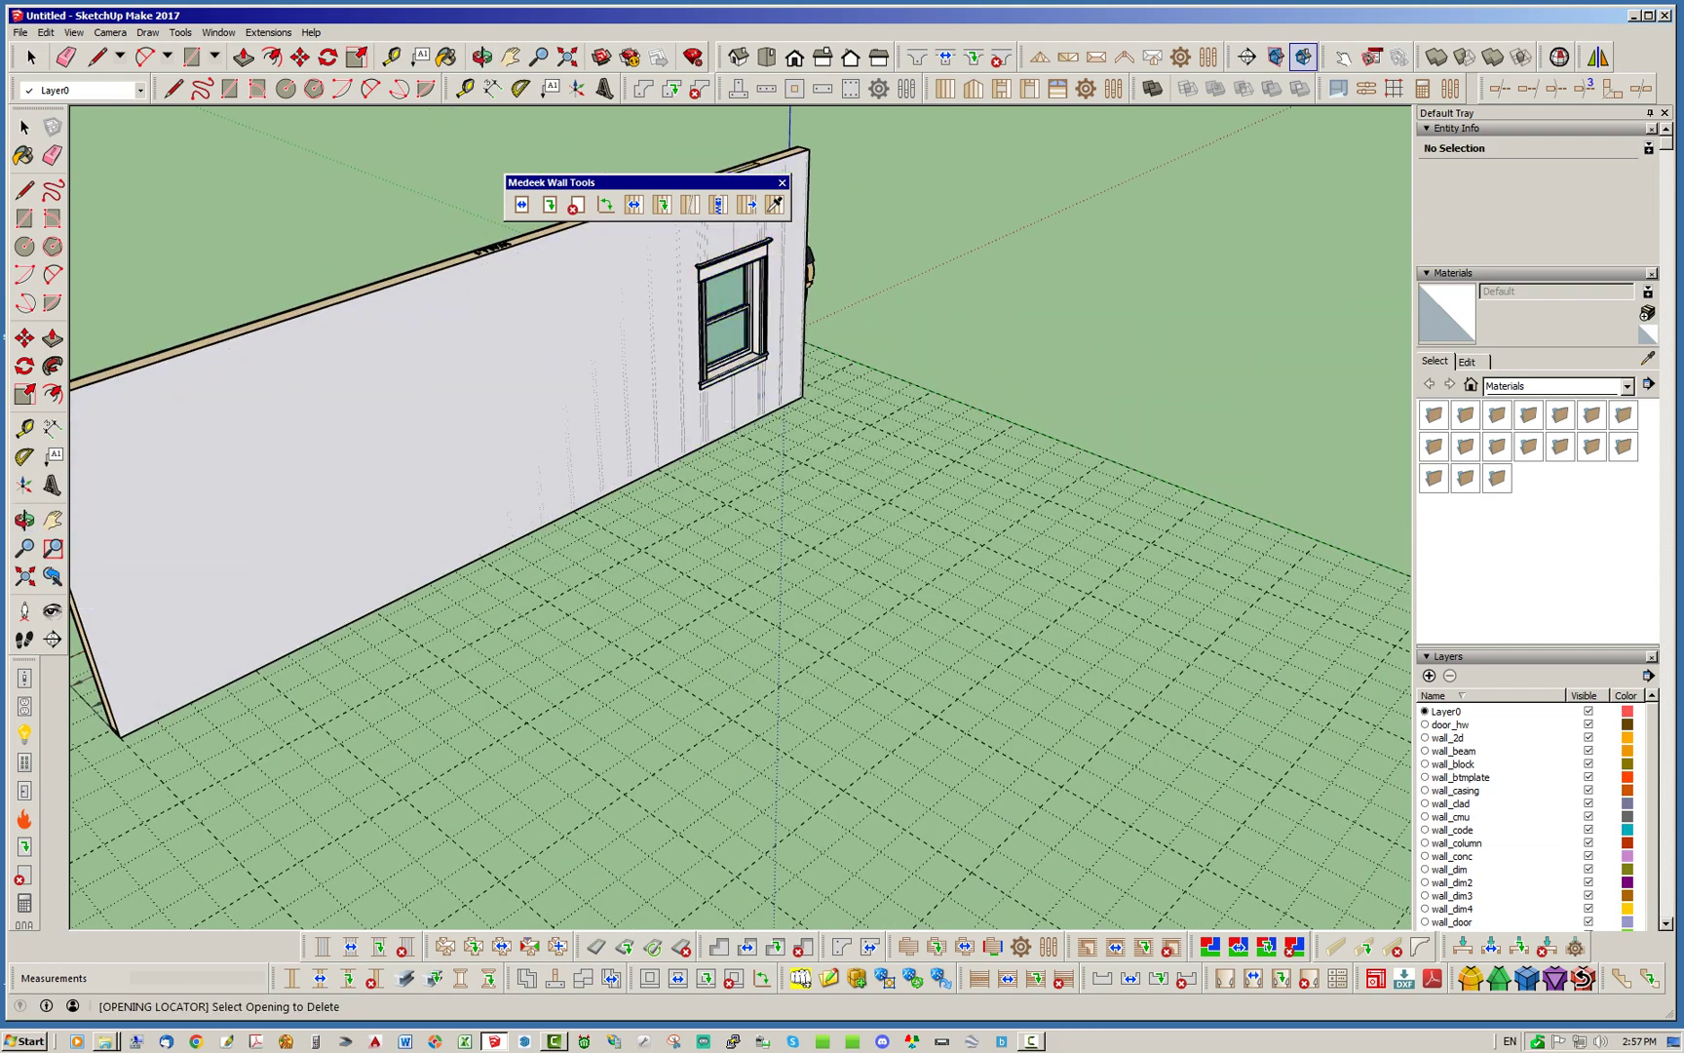
scroll(1491, 815, "down", 3)
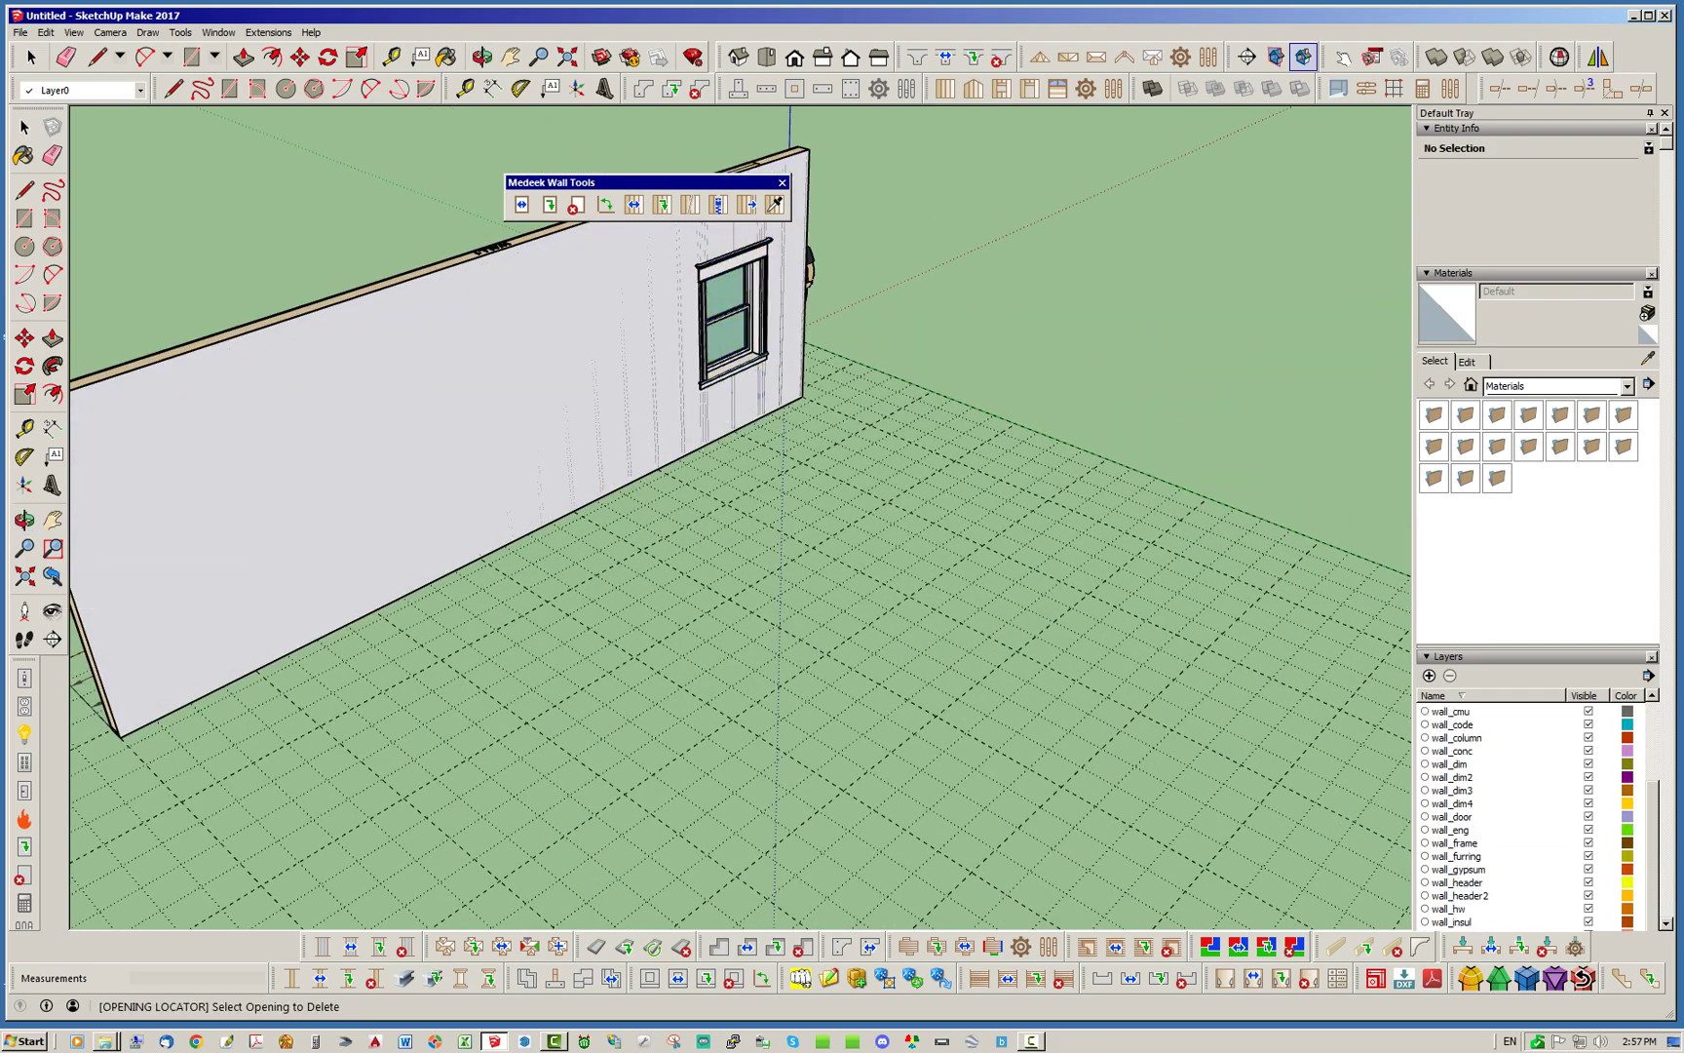
left_click(1588, 869)
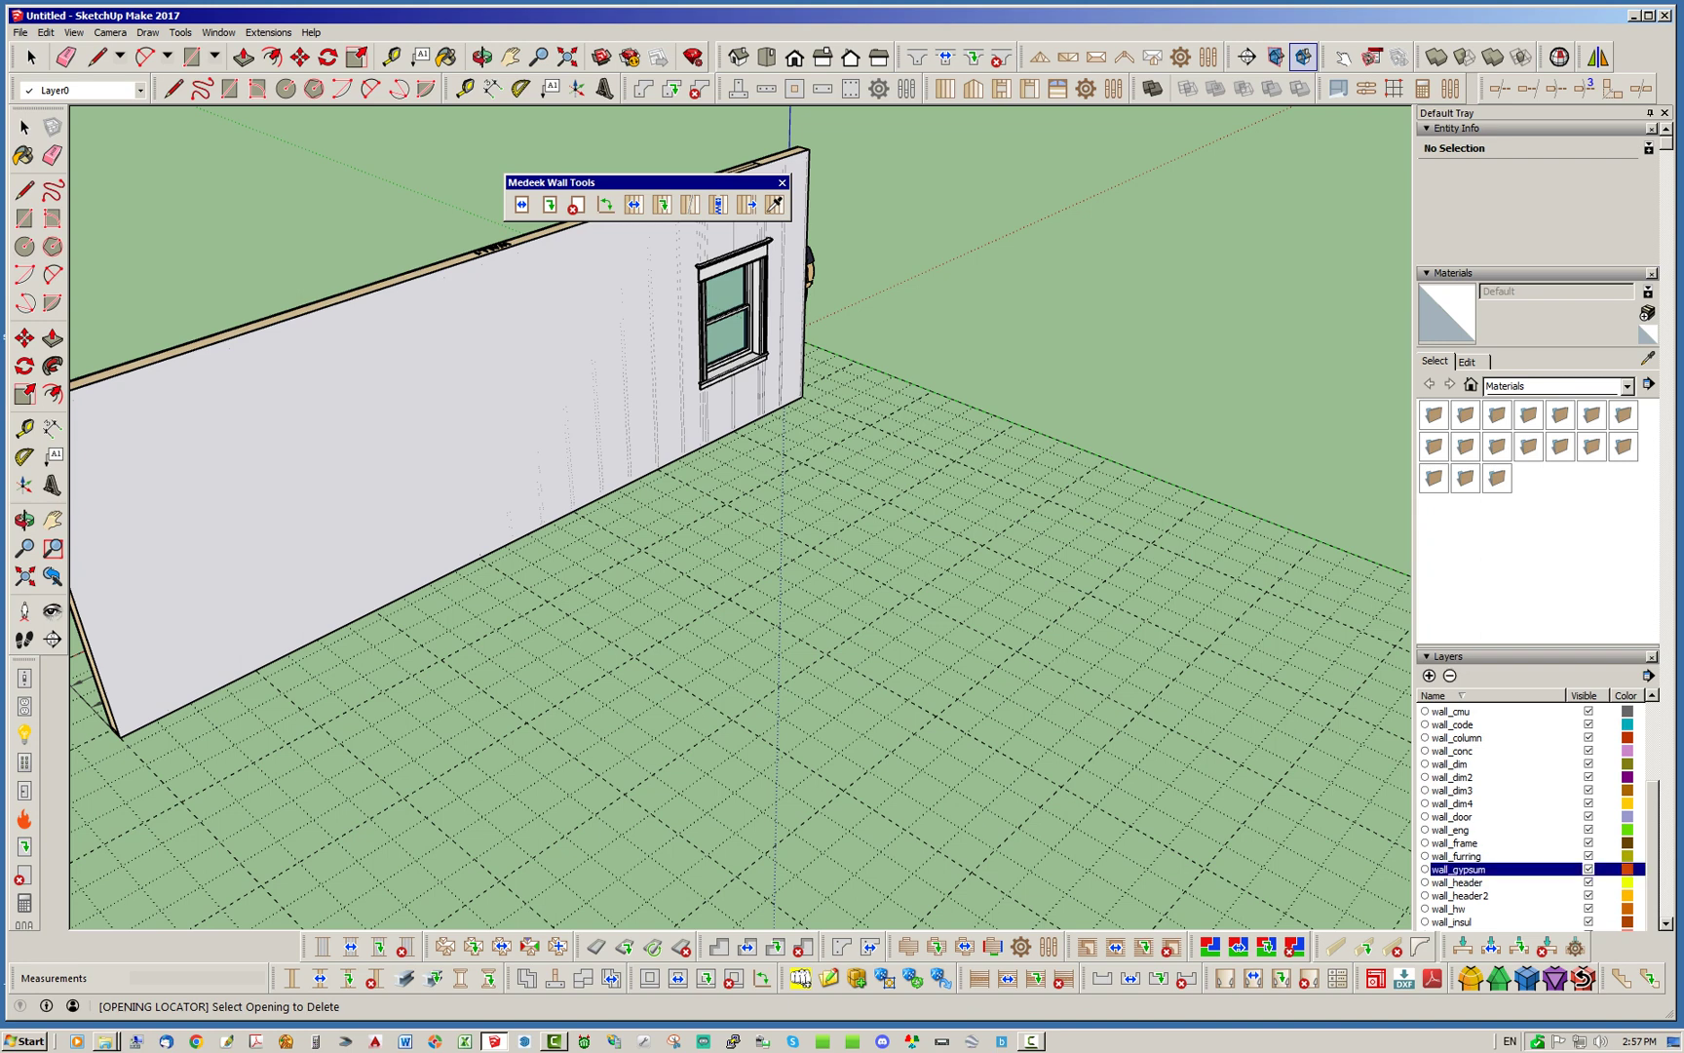
scroll(1535, 816, "down", 1)
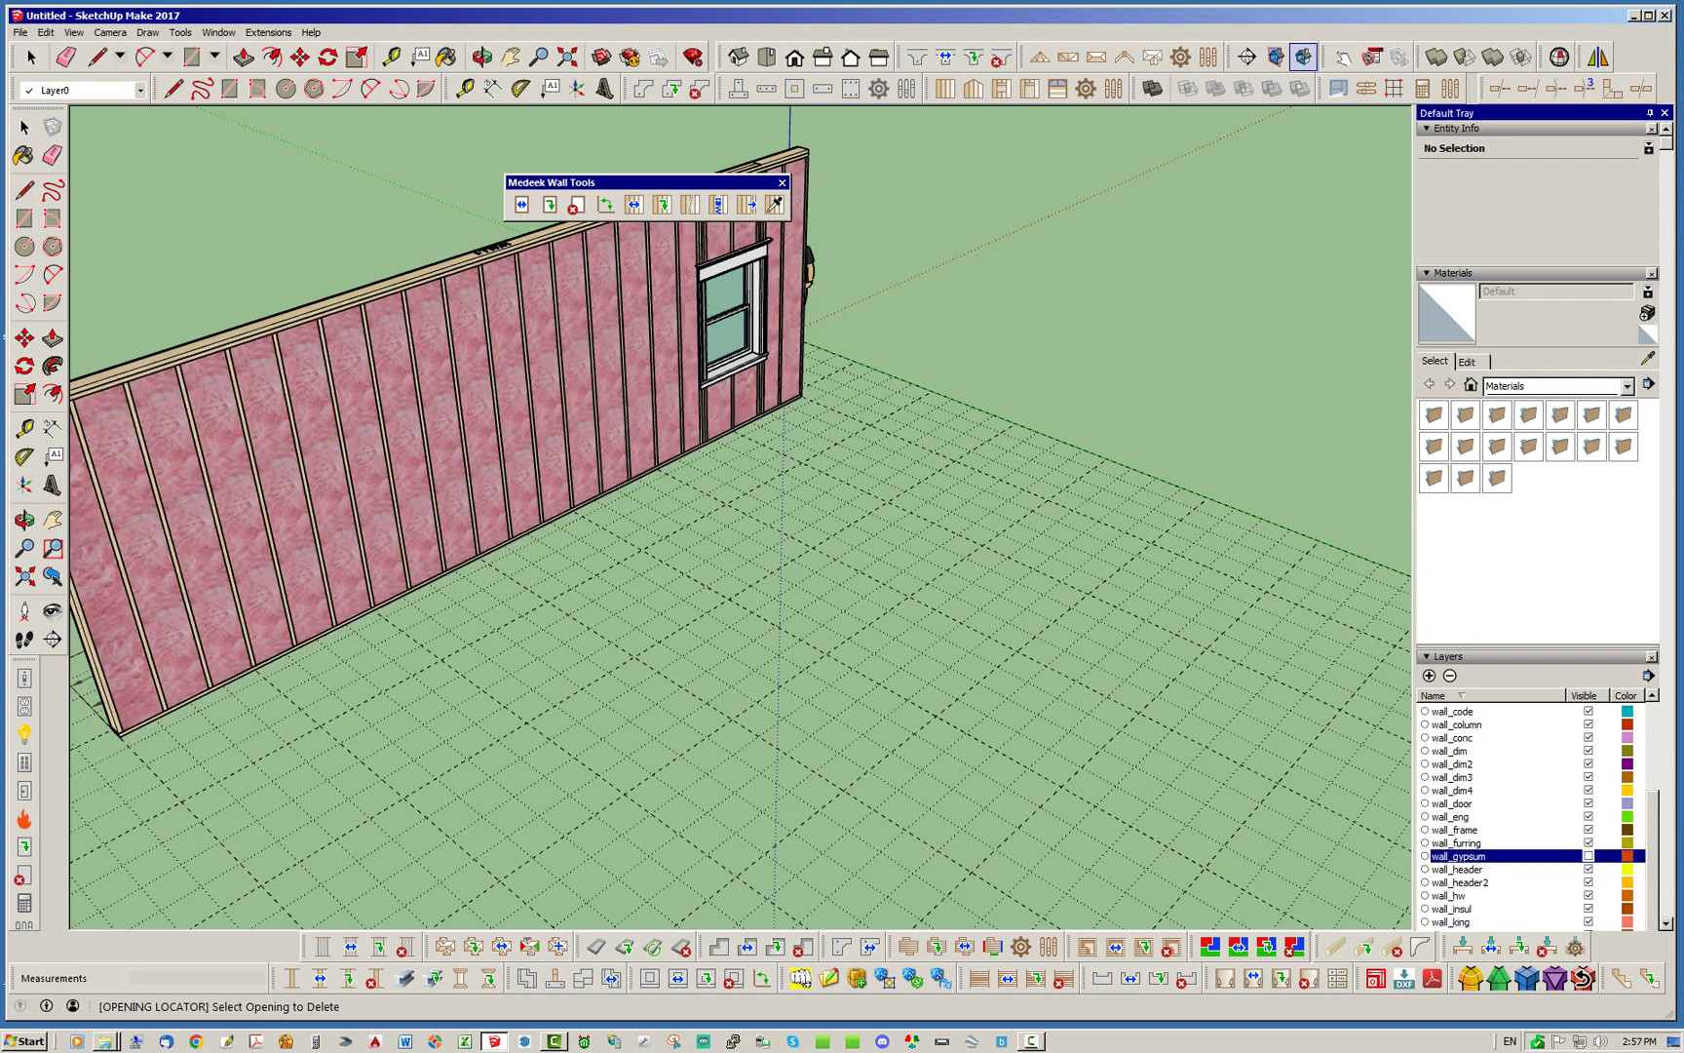
left_click(1588, 909)
Step: Edit the remaining window opening from the exterior side, set its header height to 96.0 in. and update the assembly
middle_click_drag(752, 586, 1377, 454)
middle_click_drag(550, 415, 711, 449)
scroll(714, 263, "up", 2)
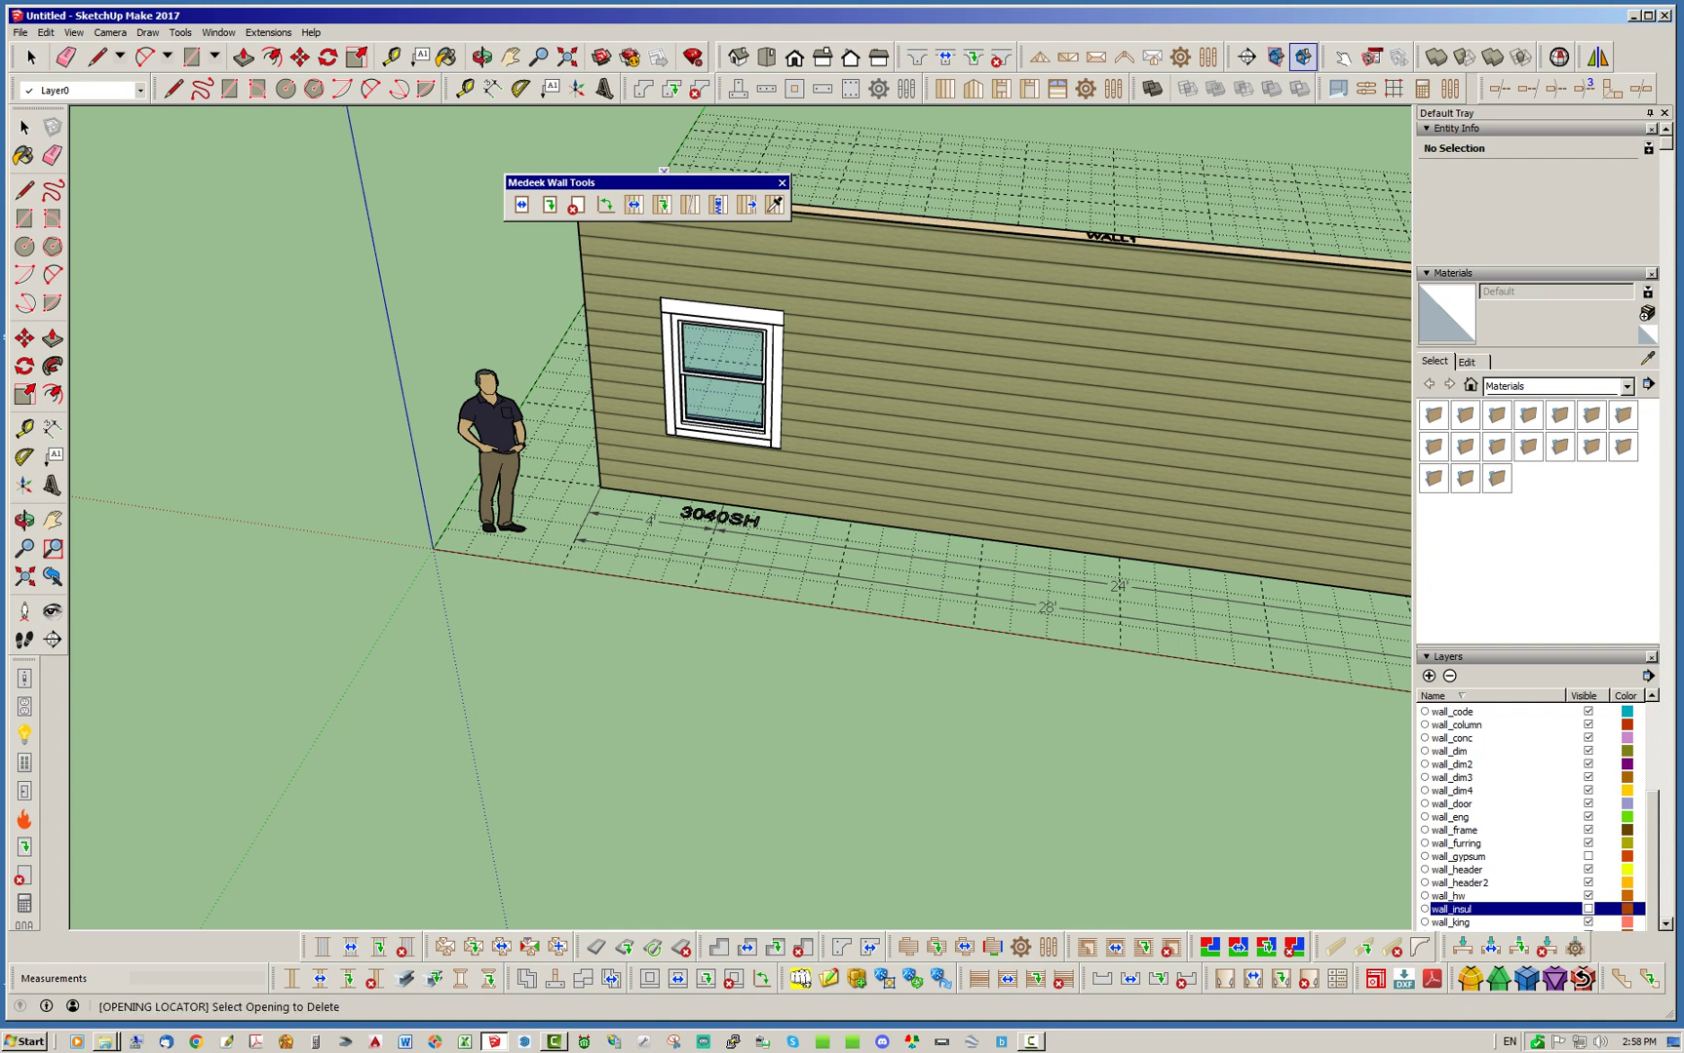
key("space")
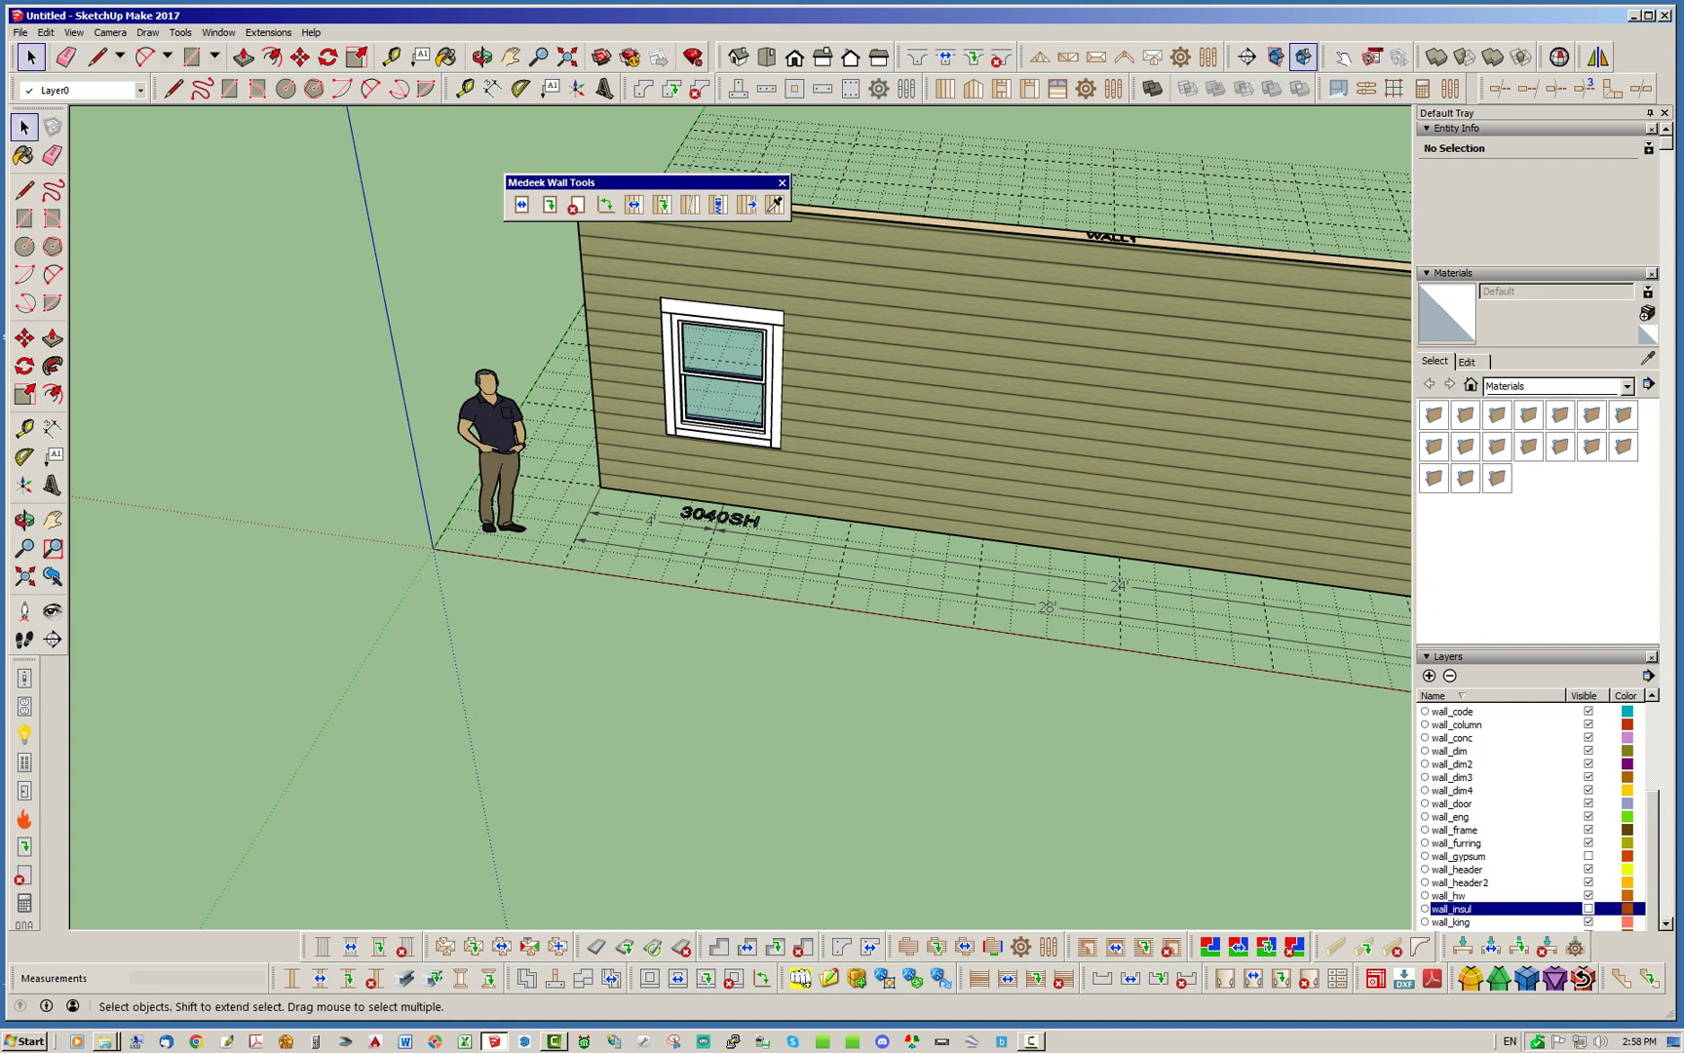
left_click_drag(567, 182, 297, 201)
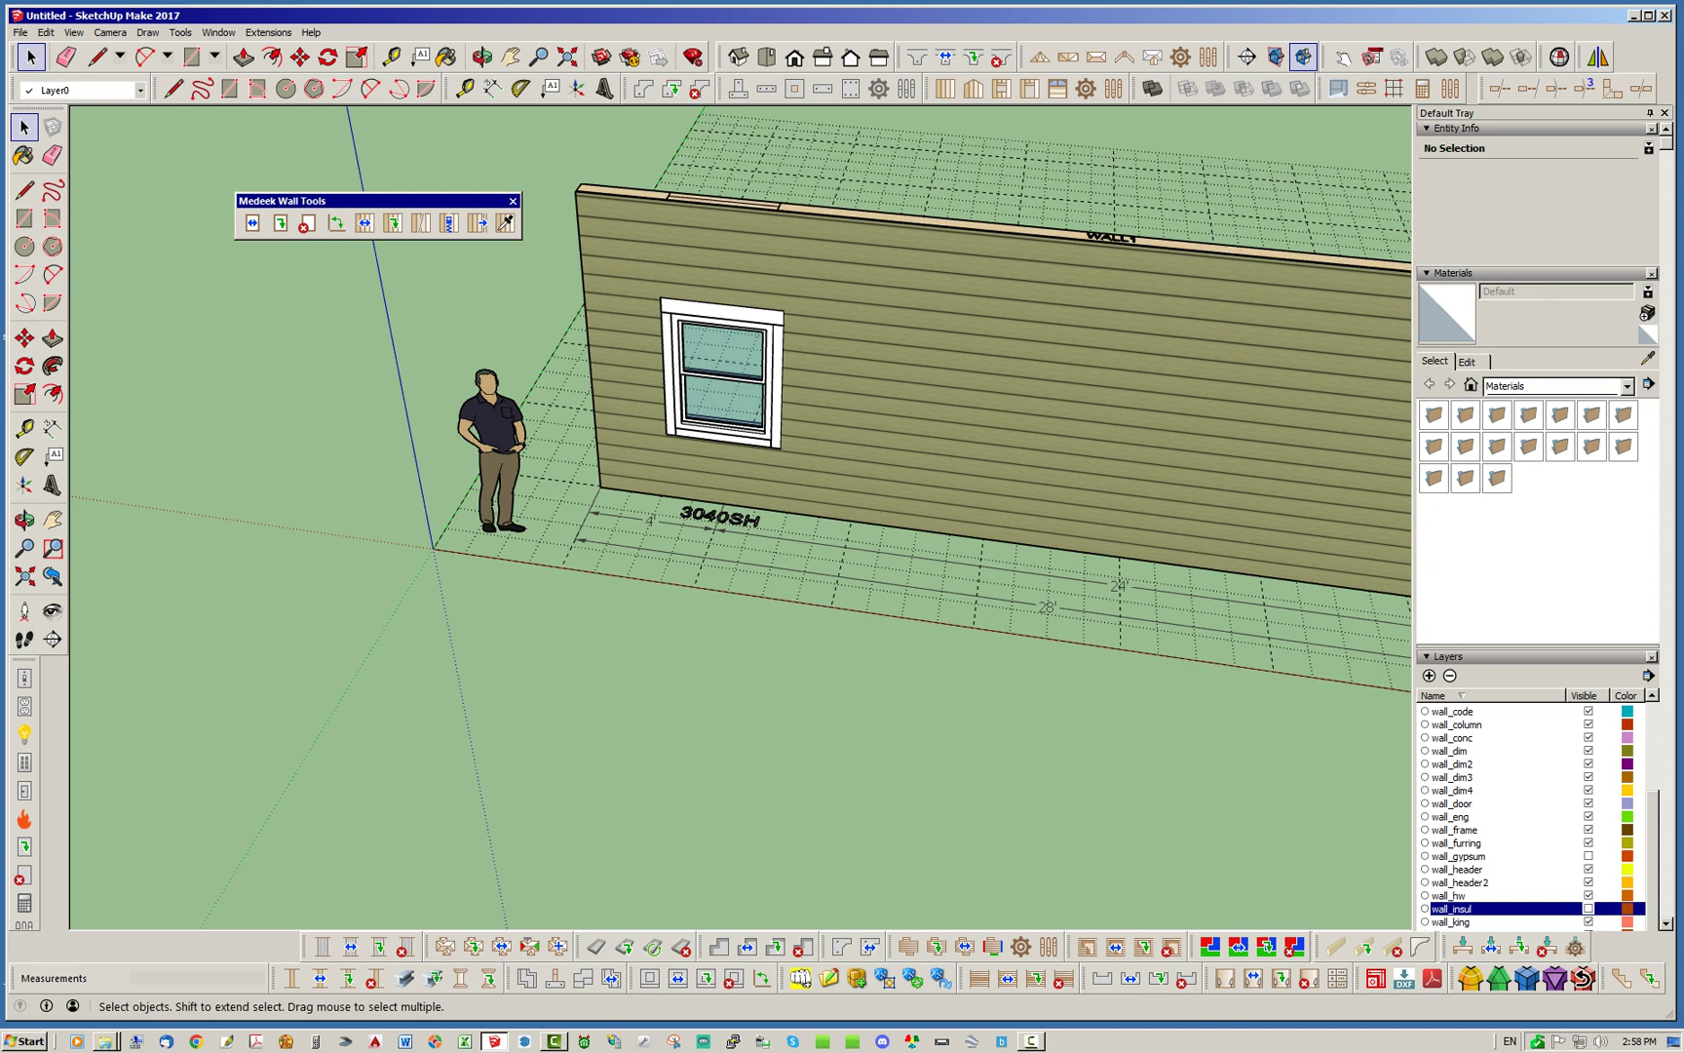
left_click(280, 223)
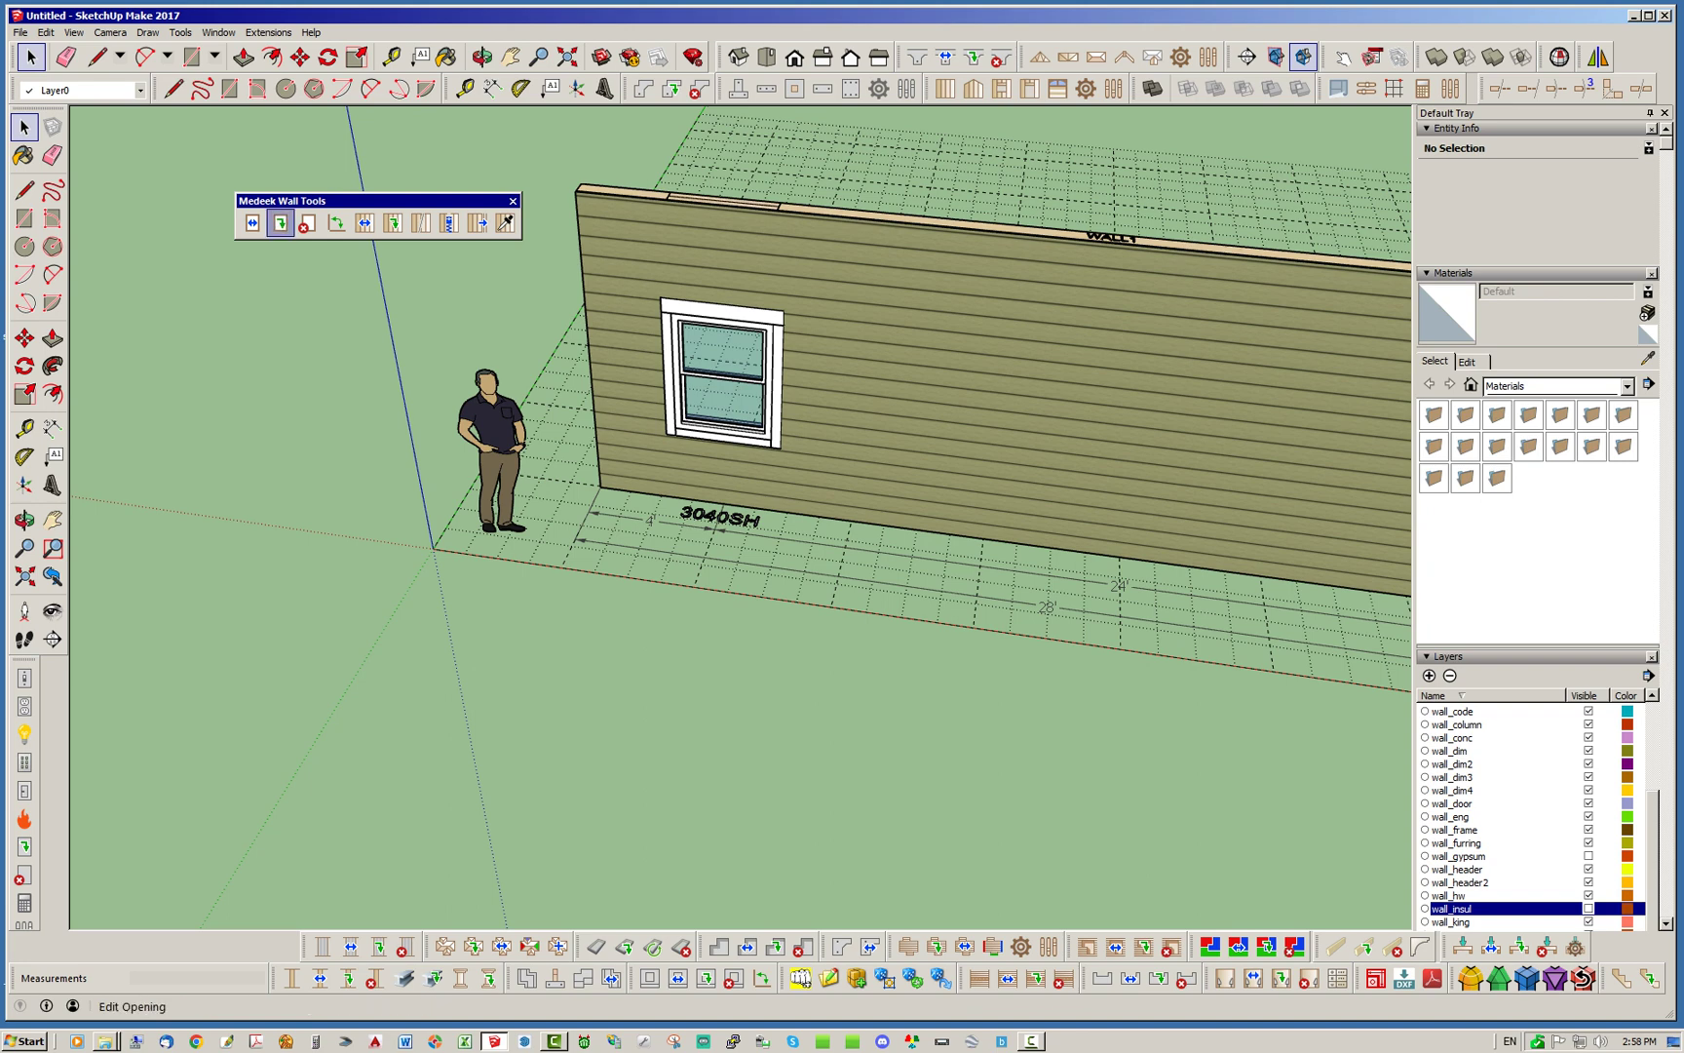
left_click(734, 320)
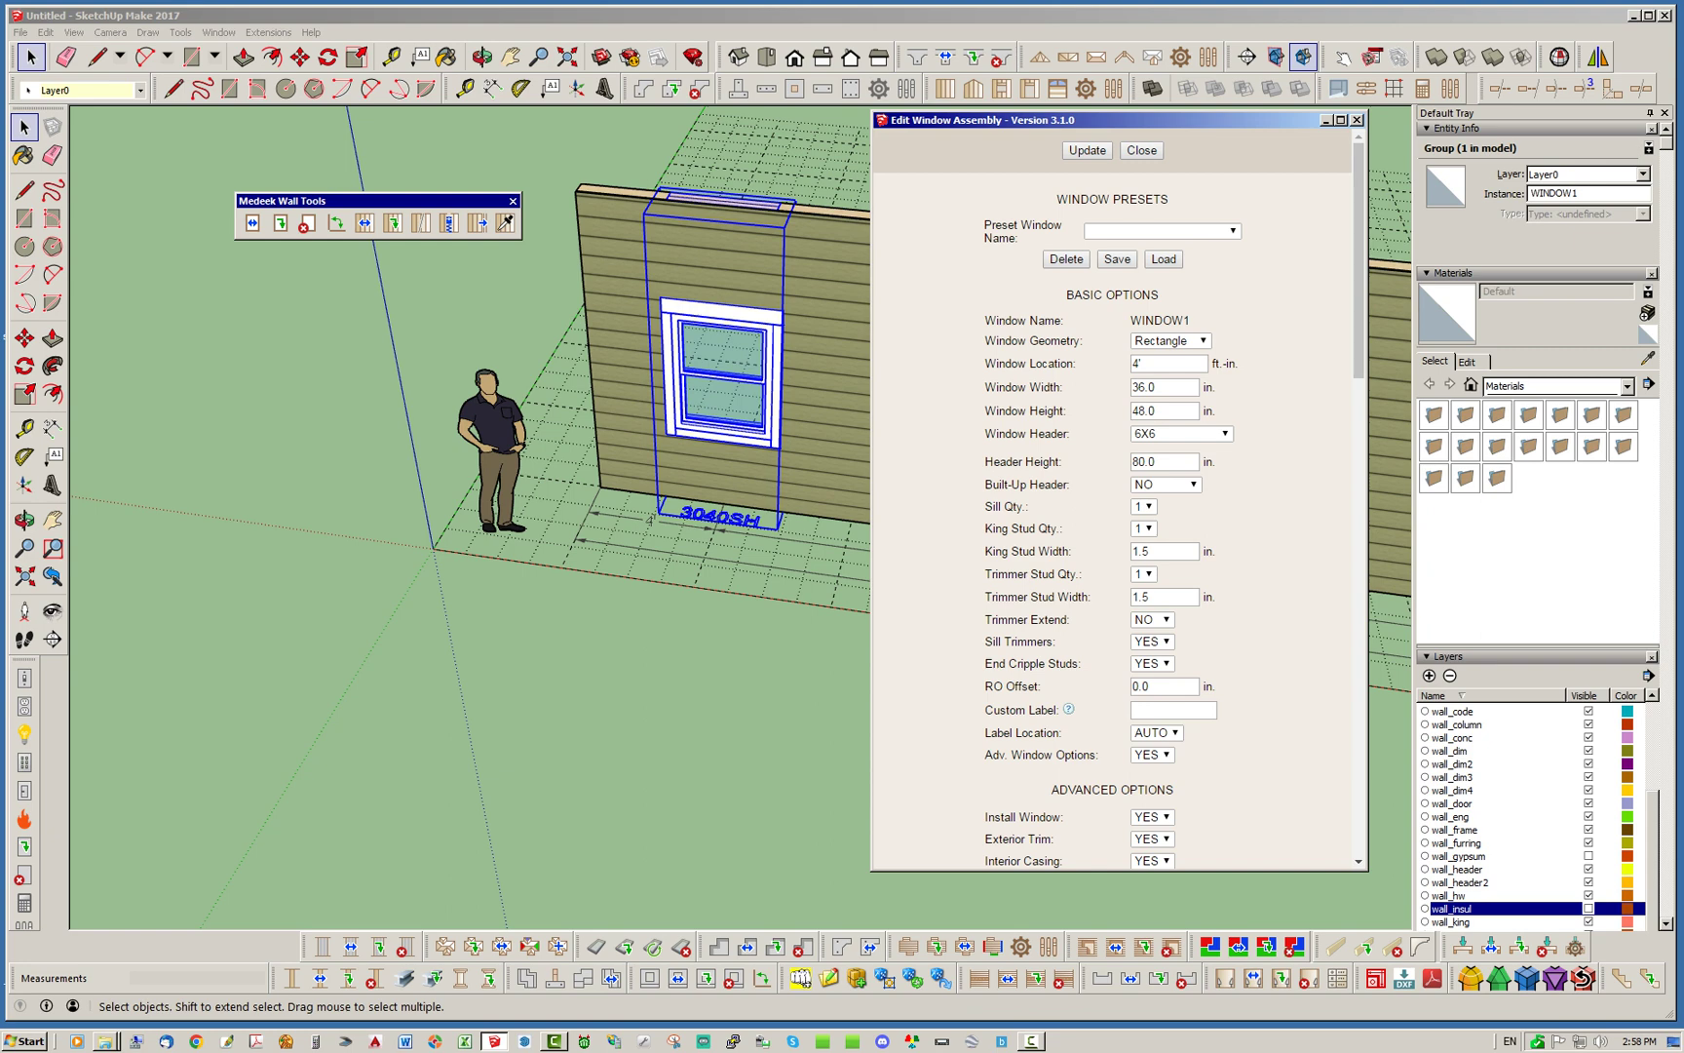
double_click(1145, 461)
type("96.0")
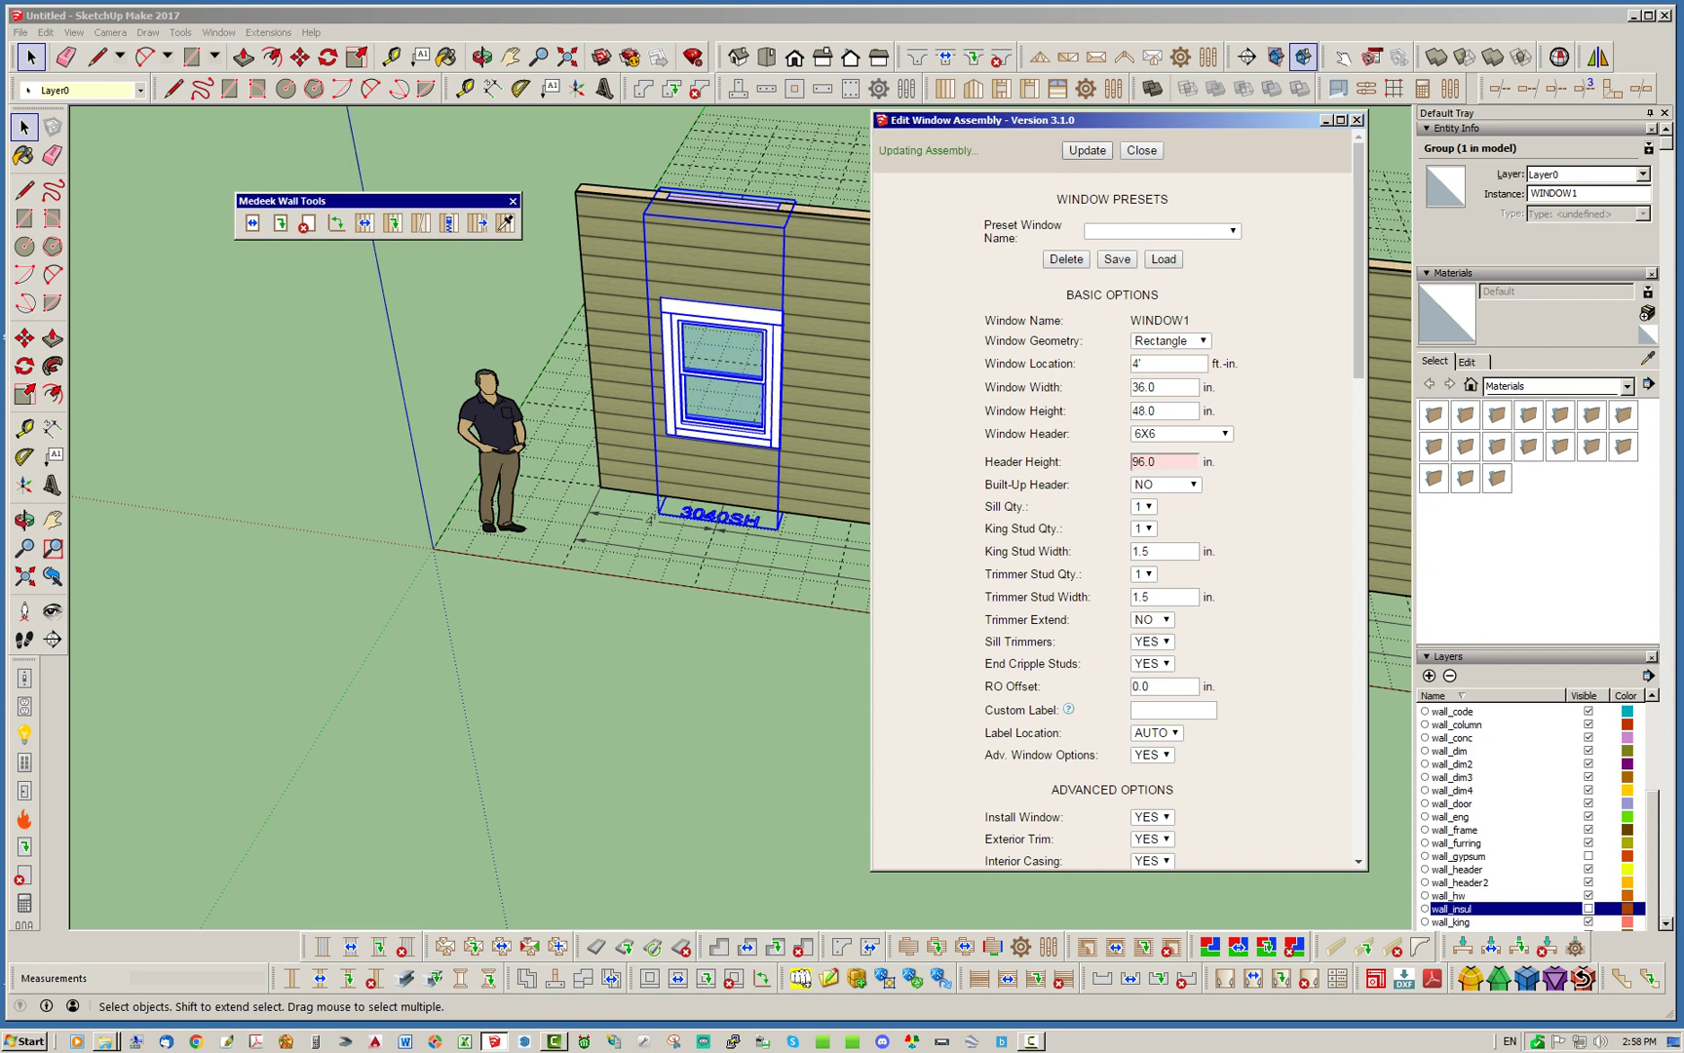
left_click(1087, 150)
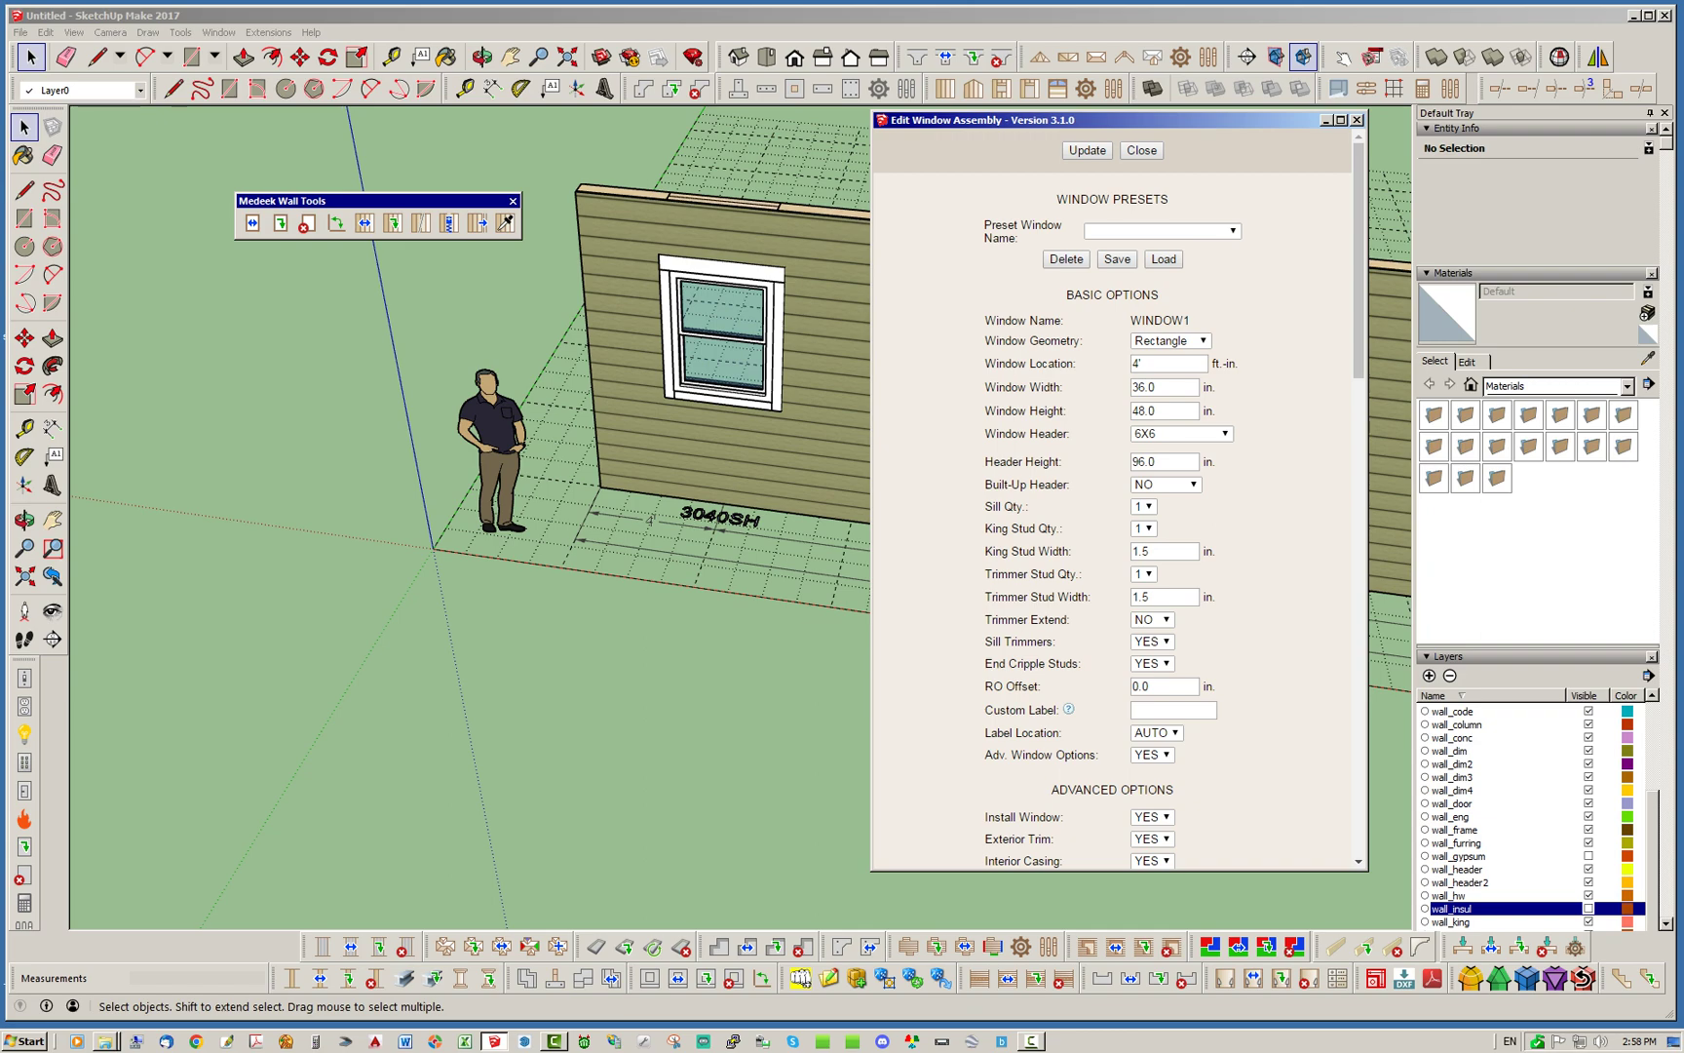
left_click(1141, 150)
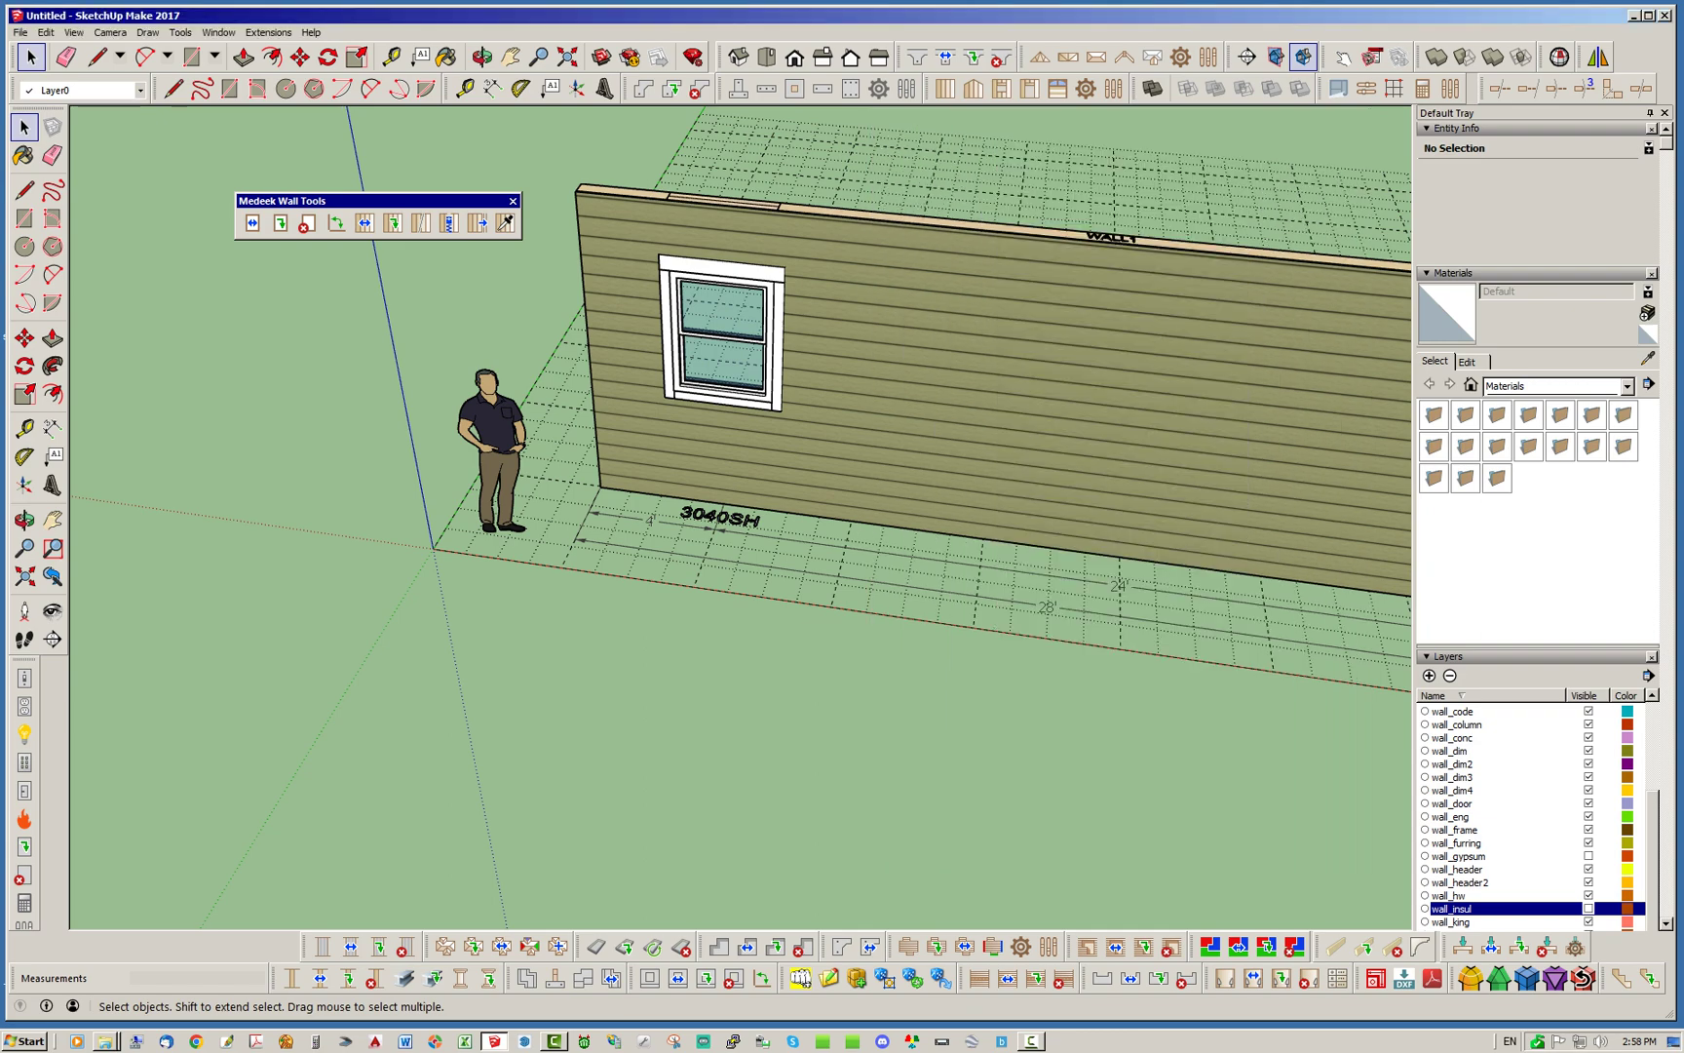
Step: Move the floating Medeek Wall Tools palette into the empty area in front of the wall
middle_click_drag(877, 409, 819, 420)
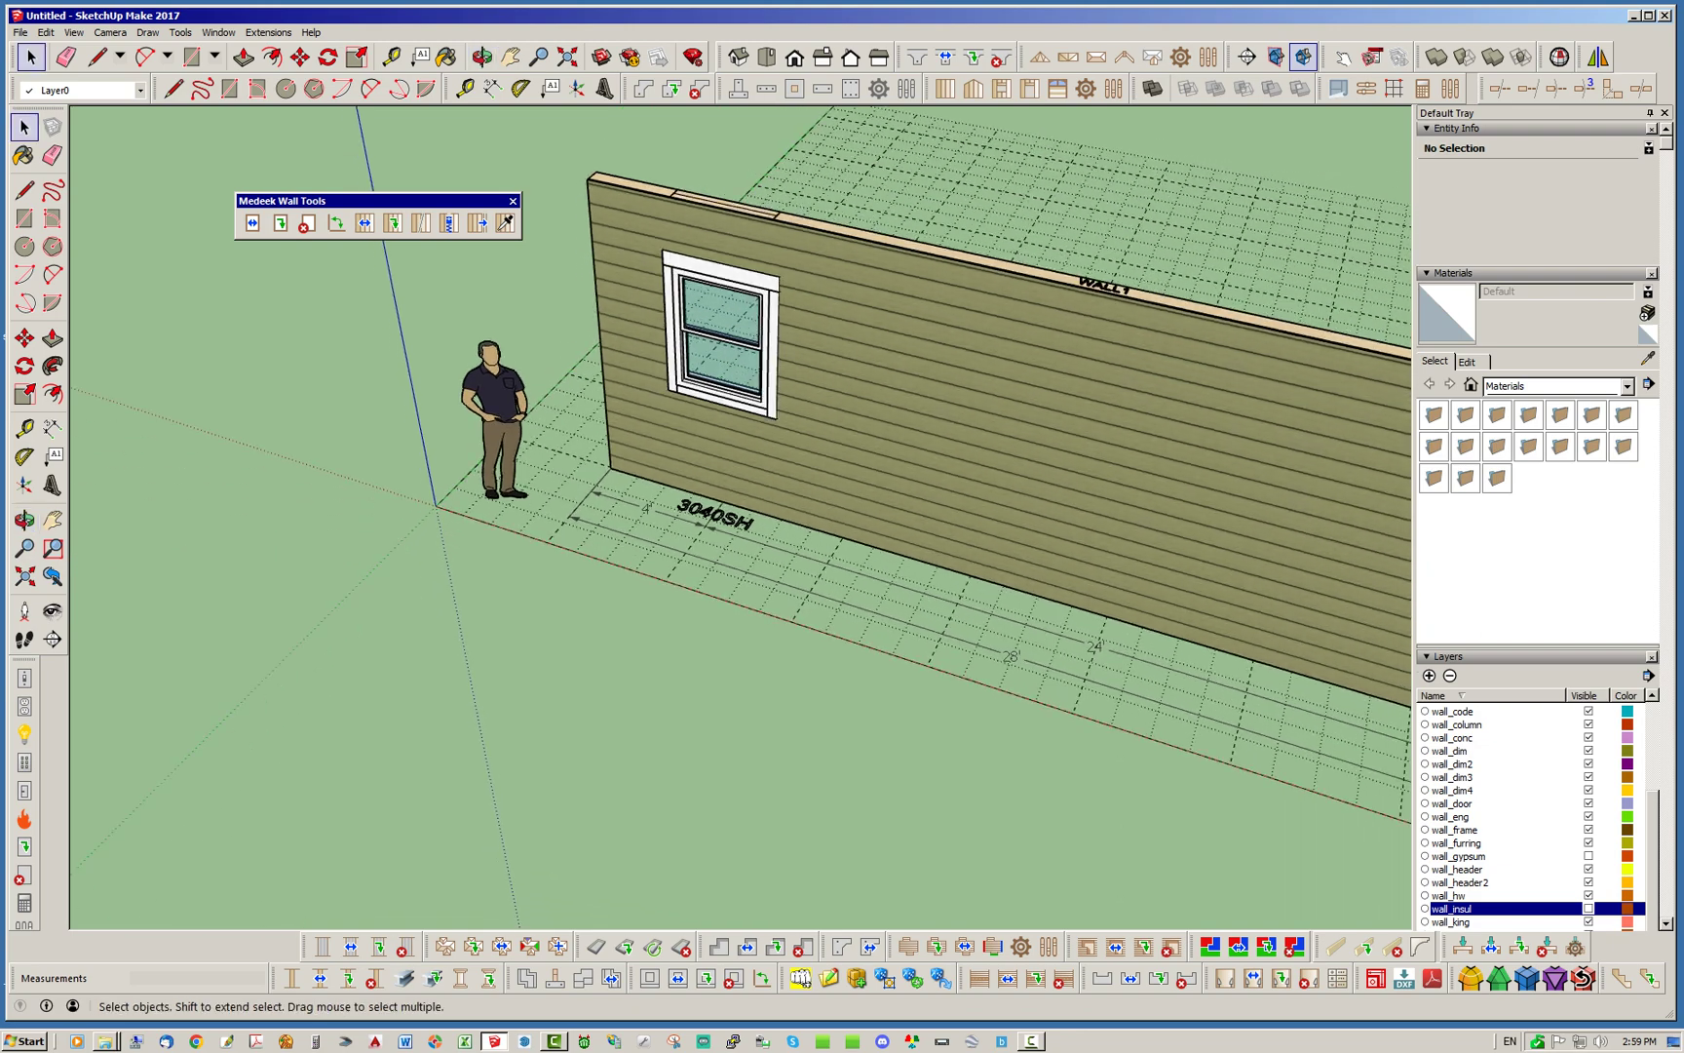
left_click_drag(282, 200, 291, 574)
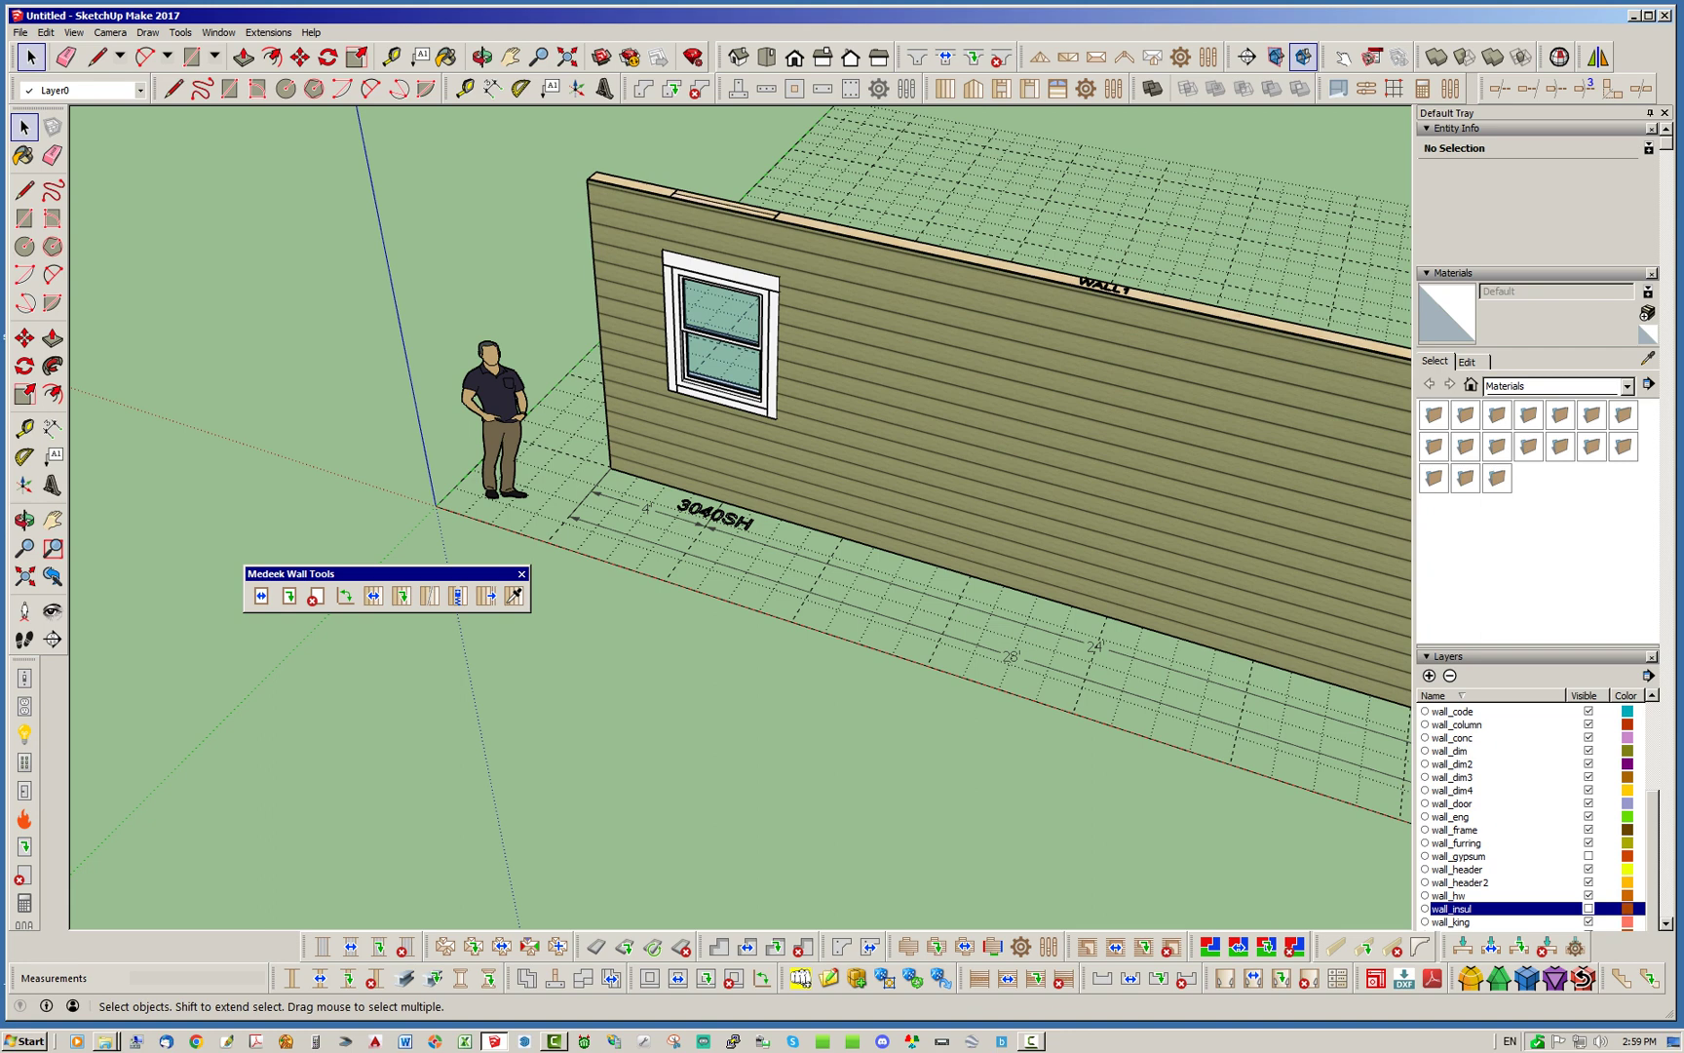
left_click_drag(401, 573, 751, 678)
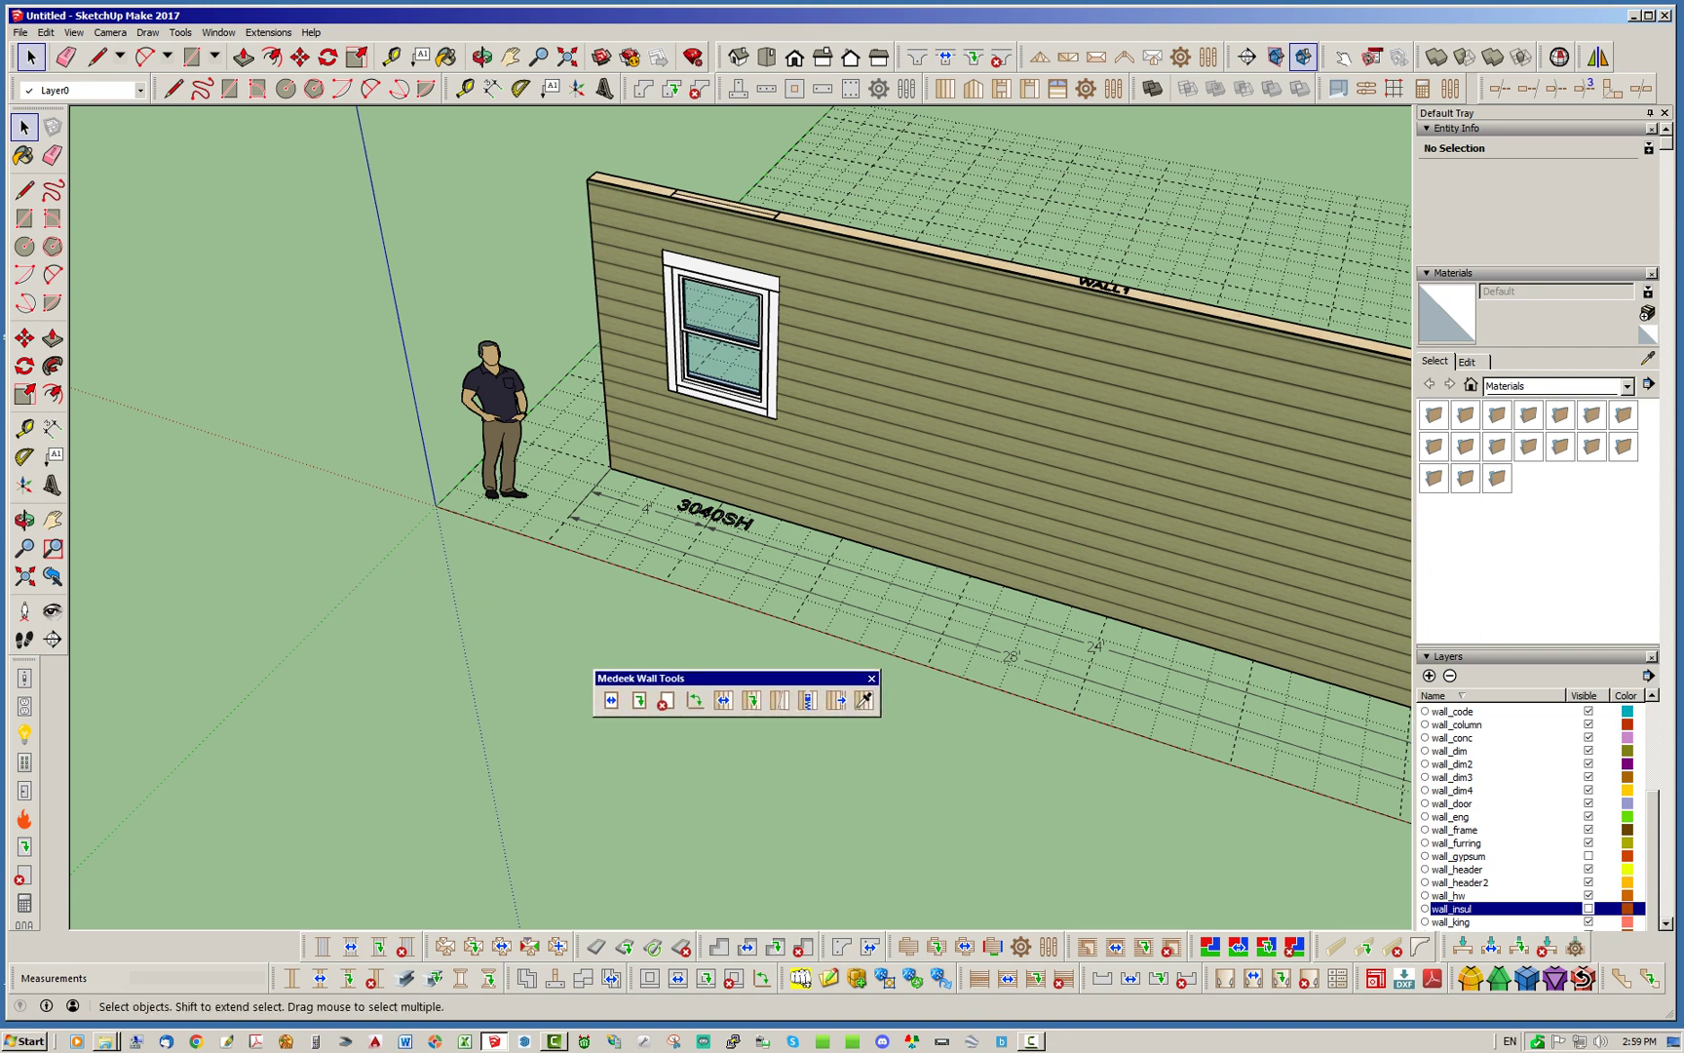